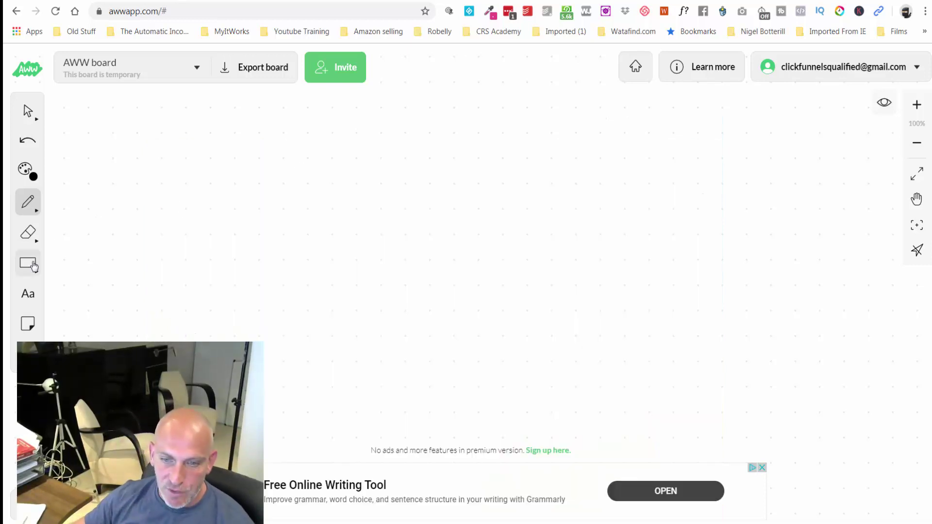
Draw two large outline rectangles side by side with a row of small boxes beneath.
click(28, 263)
click(84, 258)
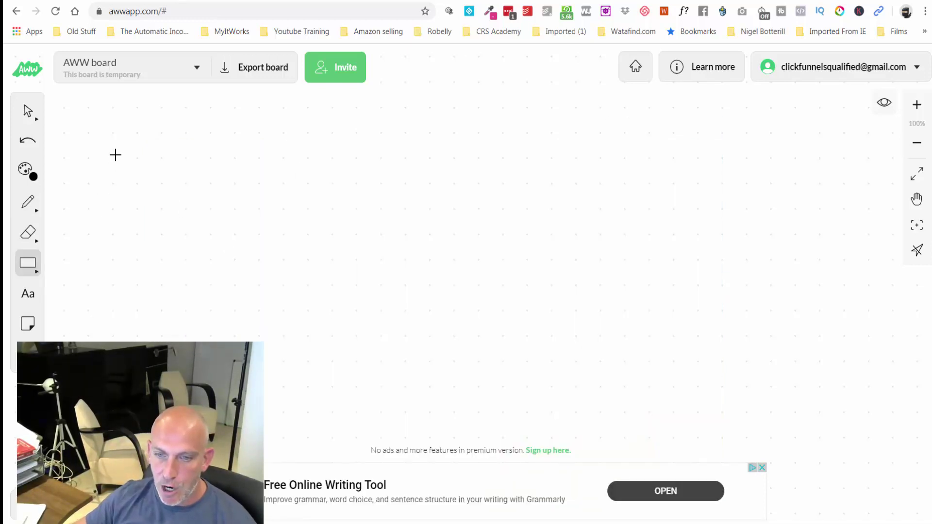
drag(115, 164, 214, 239)
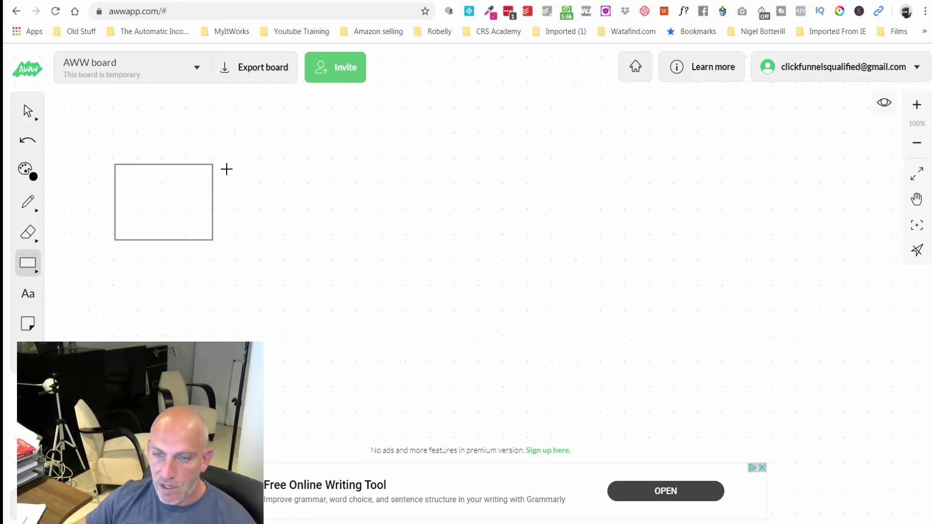
drag(227, 165, 324, 241)
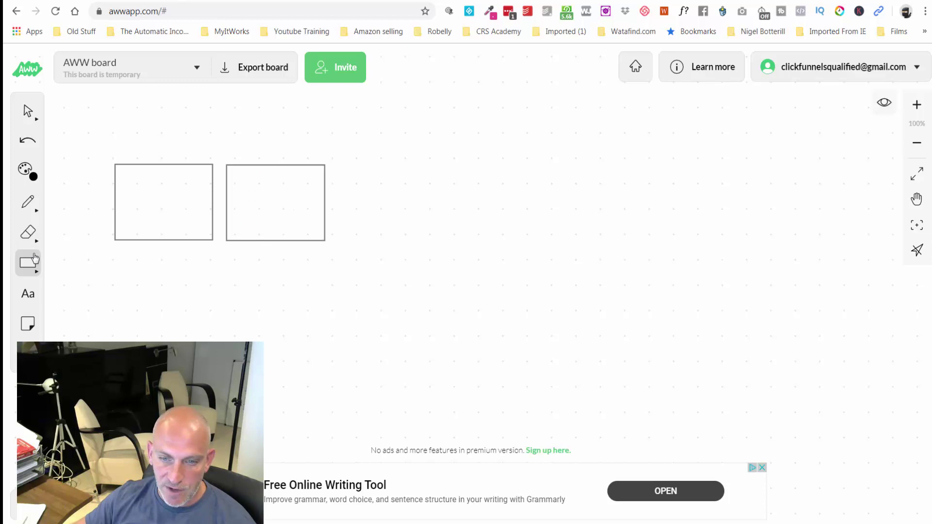
drag(152, 271, 306, 292)
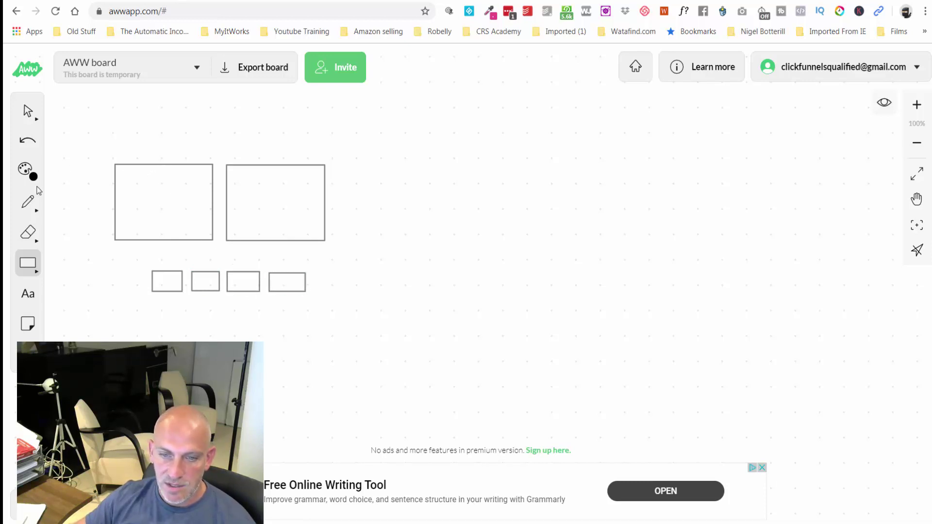
Label the large boxes 'Bridge Page' and 'Affiliate Link'.
click(27, 294)
click(130, 148)
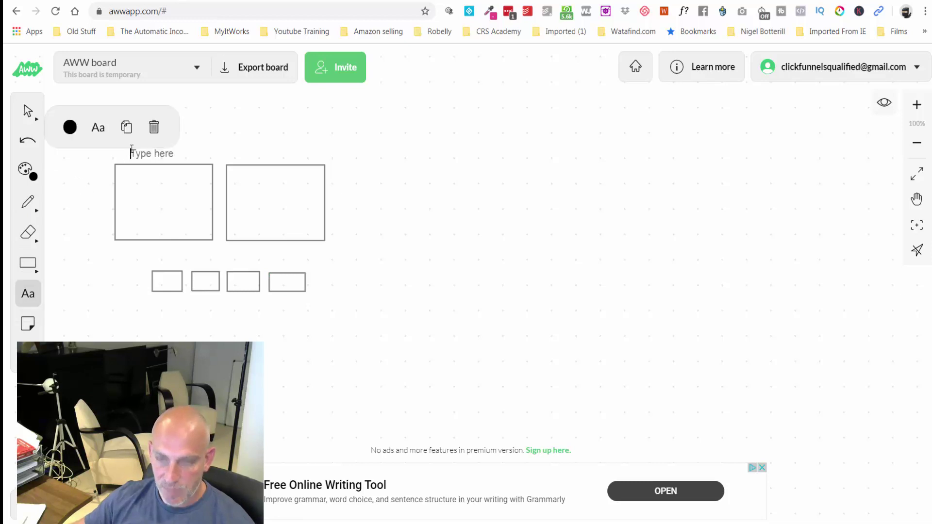
text(Bridge Page)
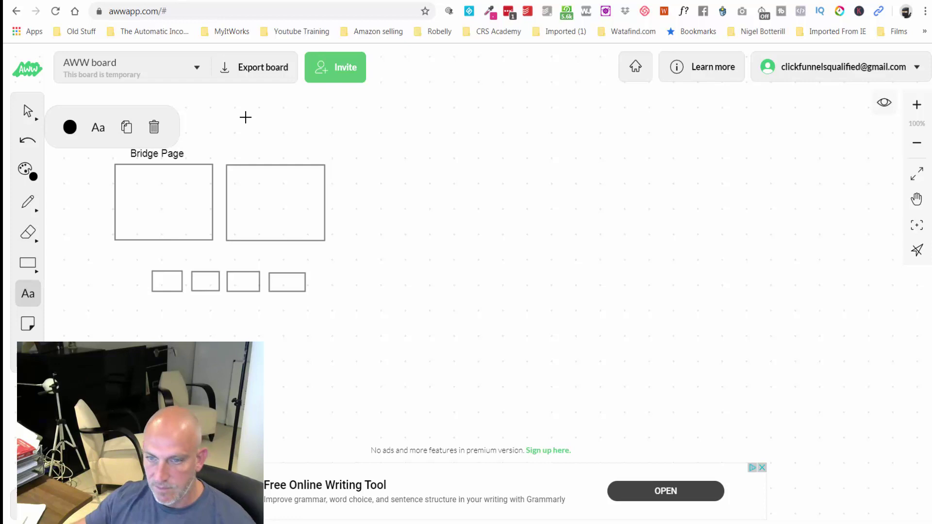
click(247, 153)
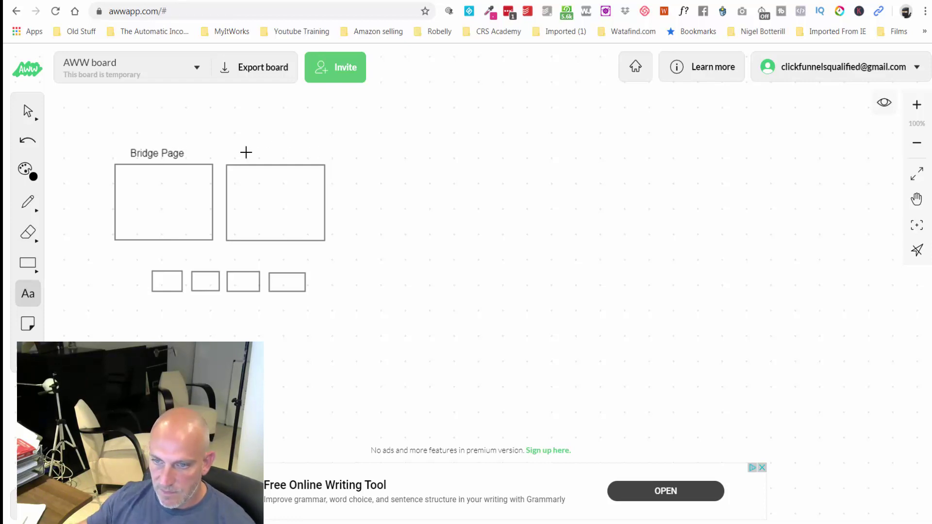
click(247, 153)
text(Affi)
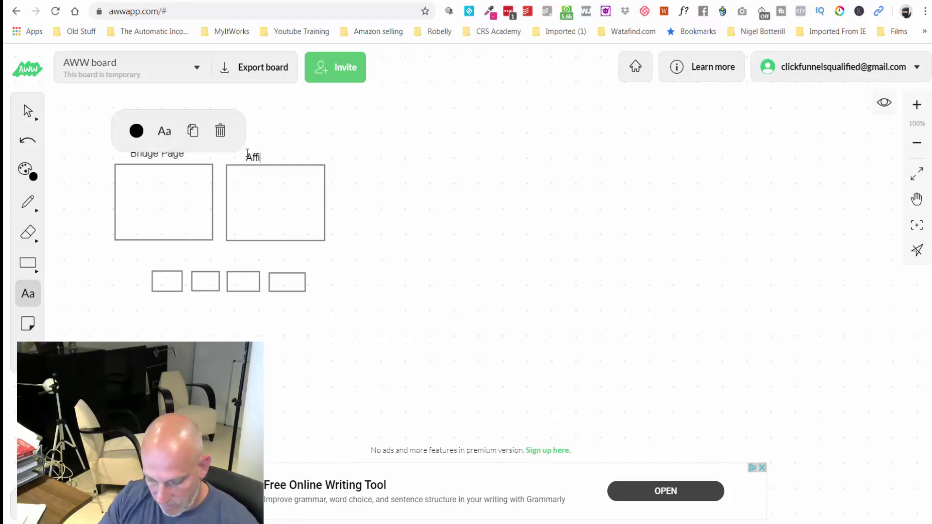
text(liate Link)
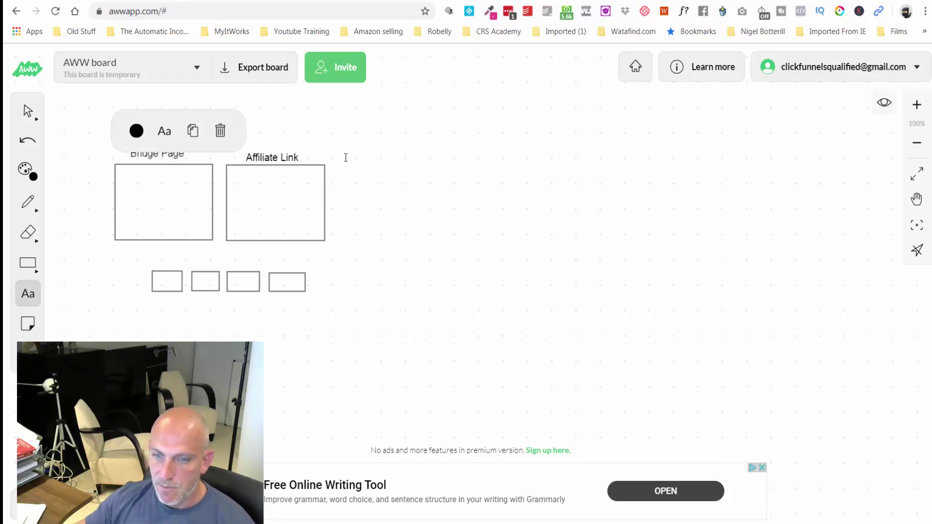
Draw pencil arrows from Bridge Page to Affiliate Link and down to the small boxes, joining them with lines.
click(35, 207)
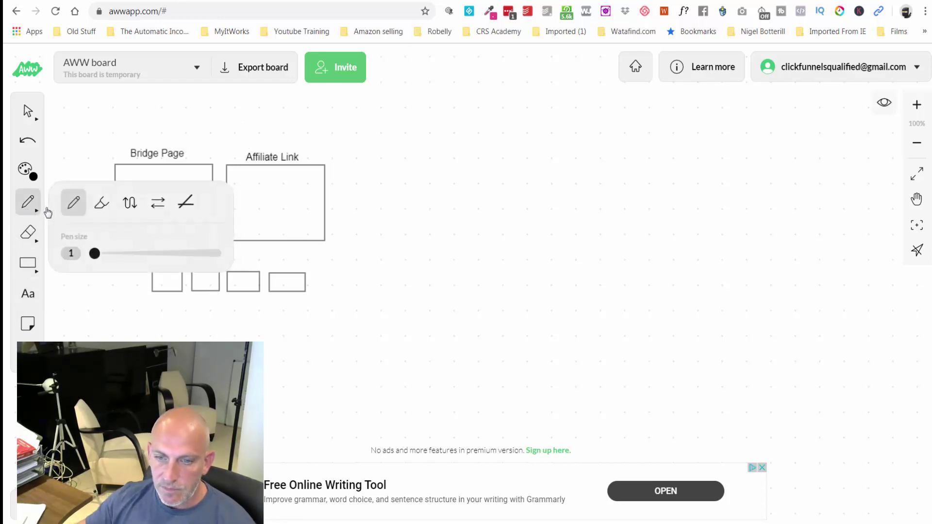
click(73, 203)
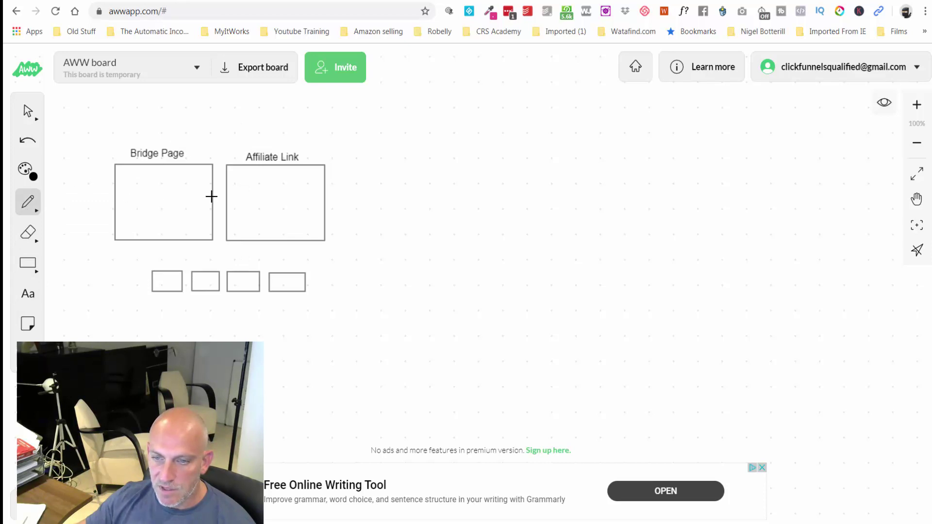
drag(212, 196, 219, 206)
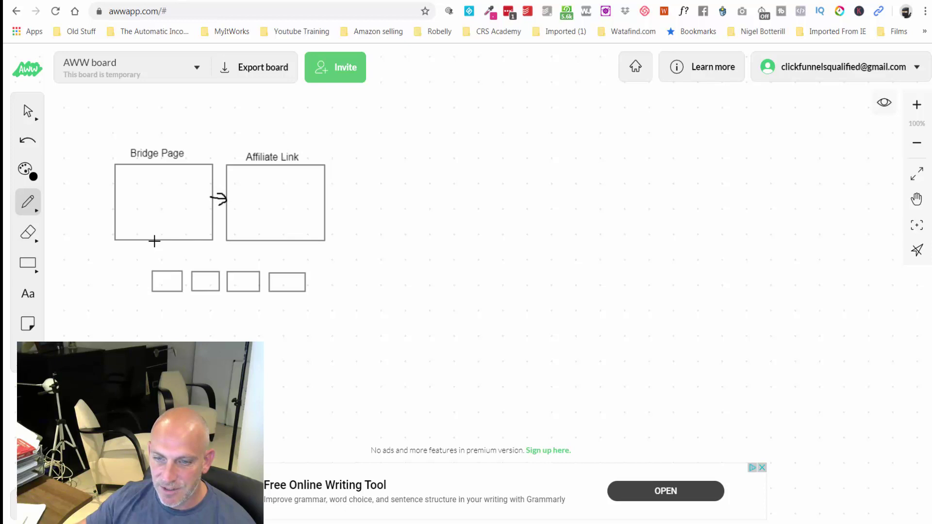
mouse_move(154, 241)
mouse_down()
mouse_move(169, 270)
mouse_move(191, 282)
mouse_up()
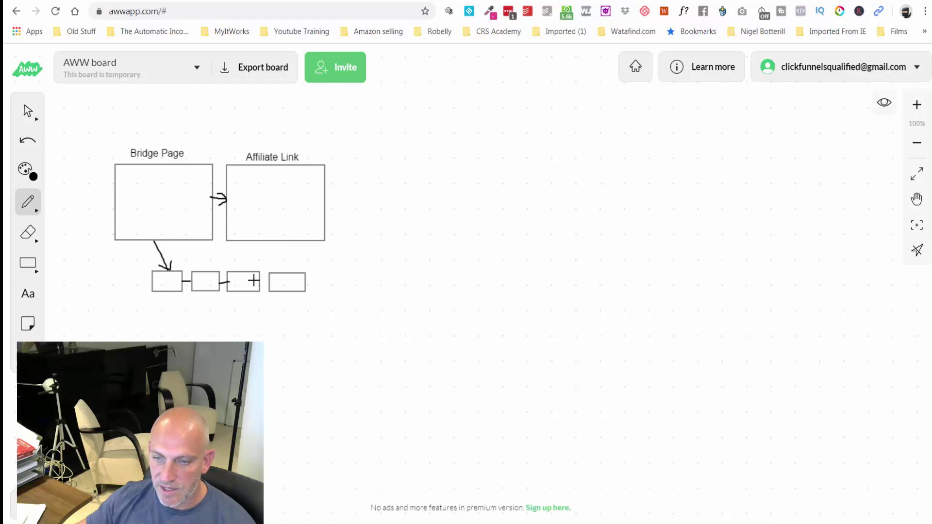
drag(267, 282, 259, 281)
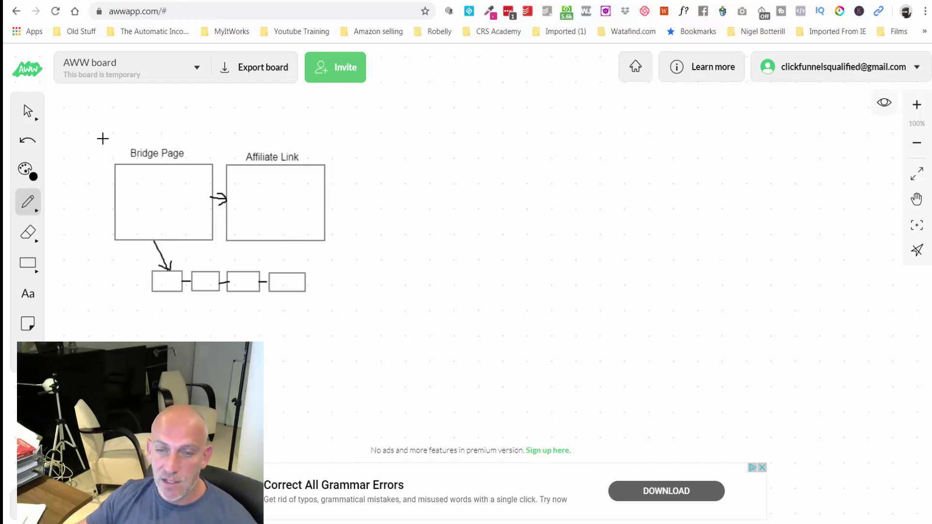
Sketch trial strokes, keeping only an arrow leading into Bridge Page from the left.
mouse_move(102, 139)
mouse_down()
mouse_move(166, 129)
mouse_move(237, 157)
mouse_up()
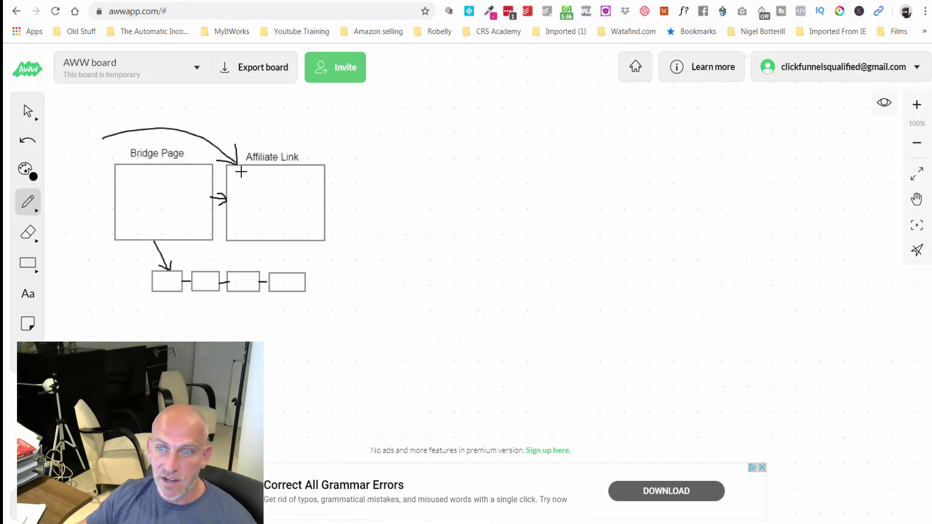
click(27, 140)
drag(82, 193, 105, 194)
click(24, 145)
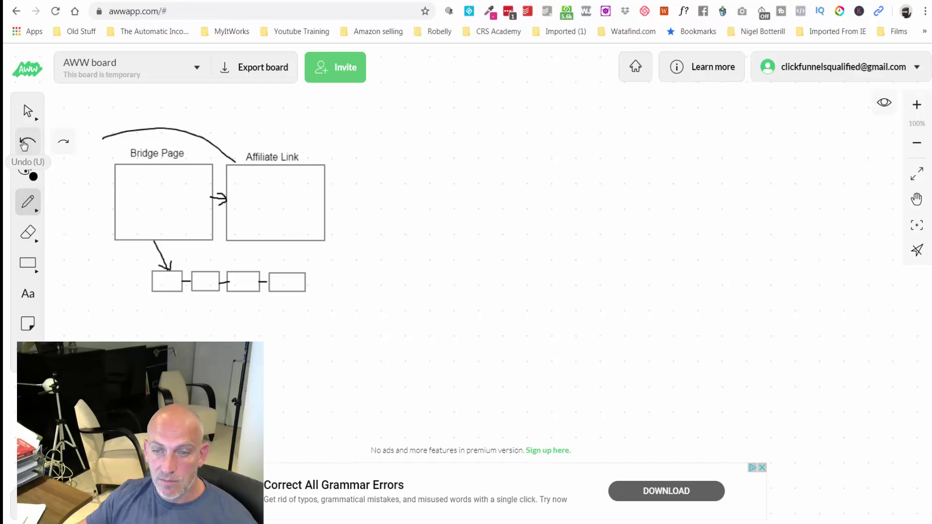
click(24, 145)
mouse_move(80, 209)
mouse_down()
mouse_move(124, 210)
mouse_move(109, 219)
mouse_move(190, 210)
mouse_move(192, 222)
mouse_up()
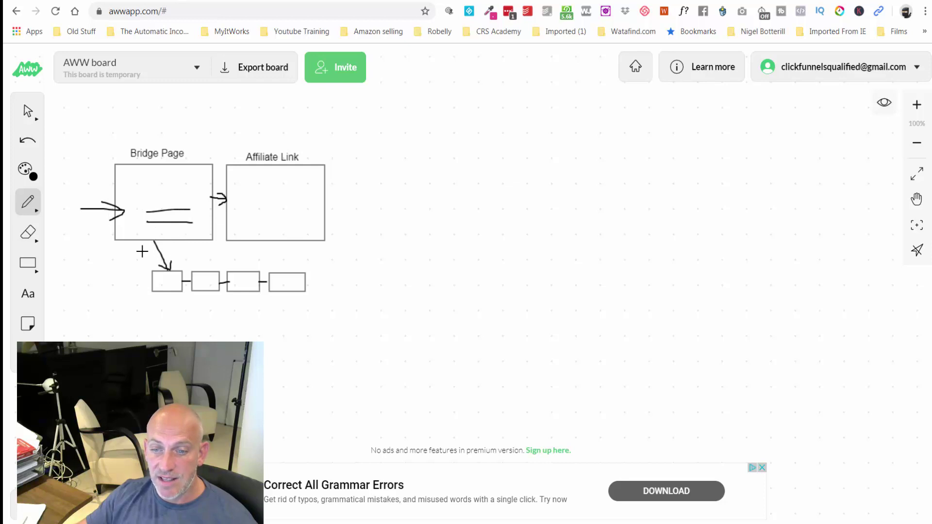
mouse_move(146, 252)
mouse_down()
mouse_move(347, 273)
mouse_move(112, 319)
mouse_move(157, 251)
mouse_up()
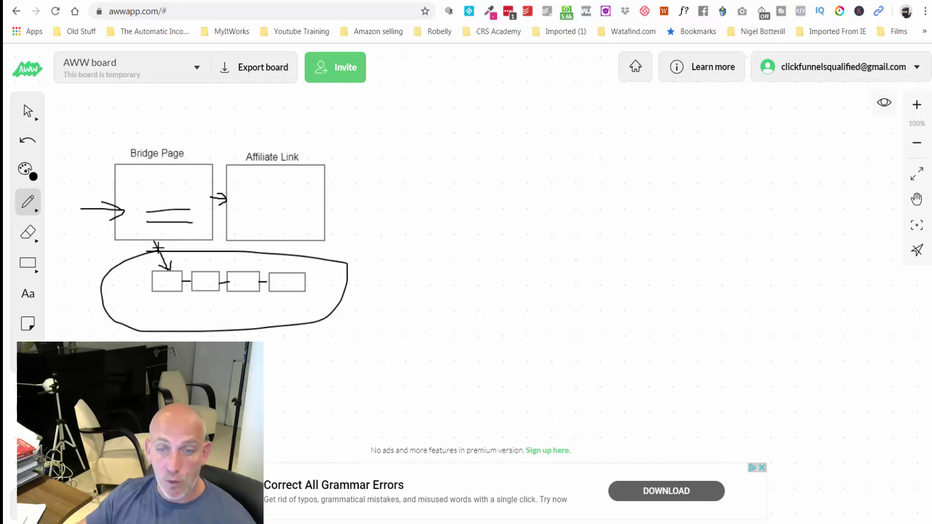
click(34, 148)
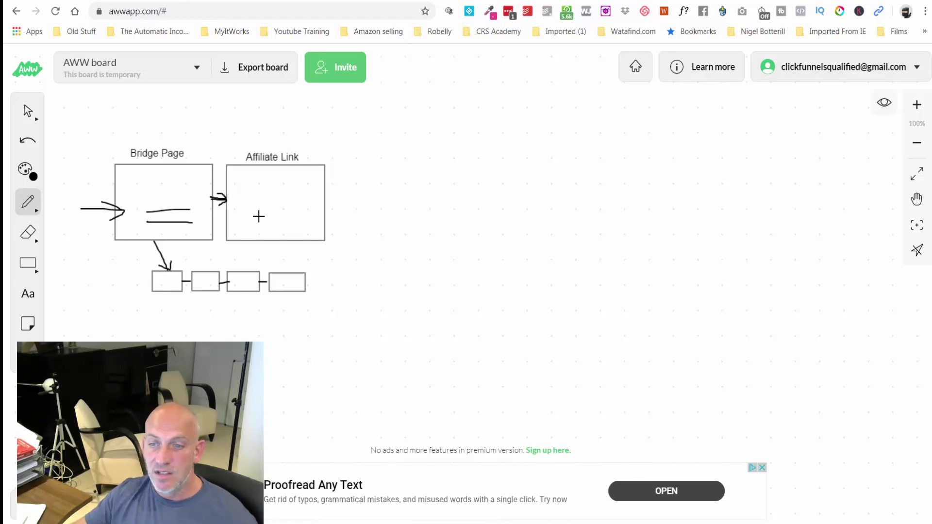
Draw four lines fanning out from Affiliate Link, then undo them.
drag(322, 201, 523, 111)
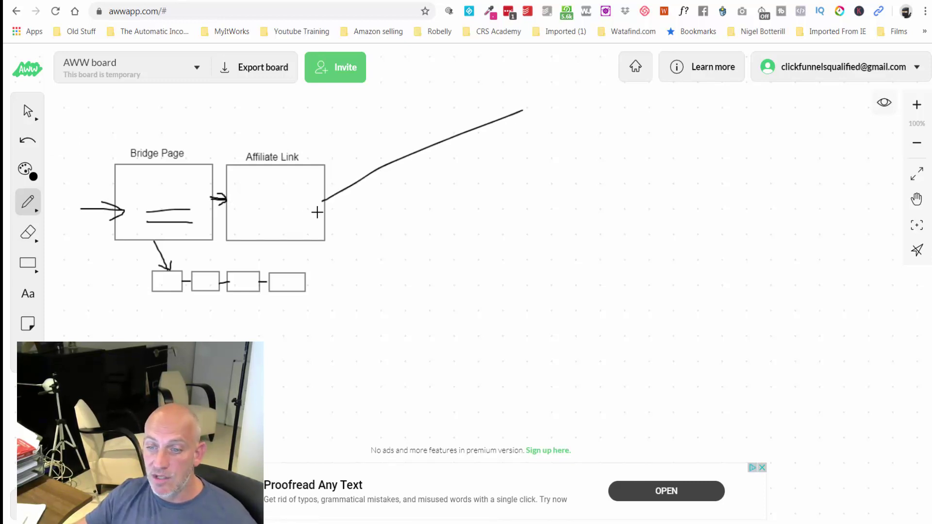
drag(316, 212, 499, 213)
drag(304, 232, 494, 327)
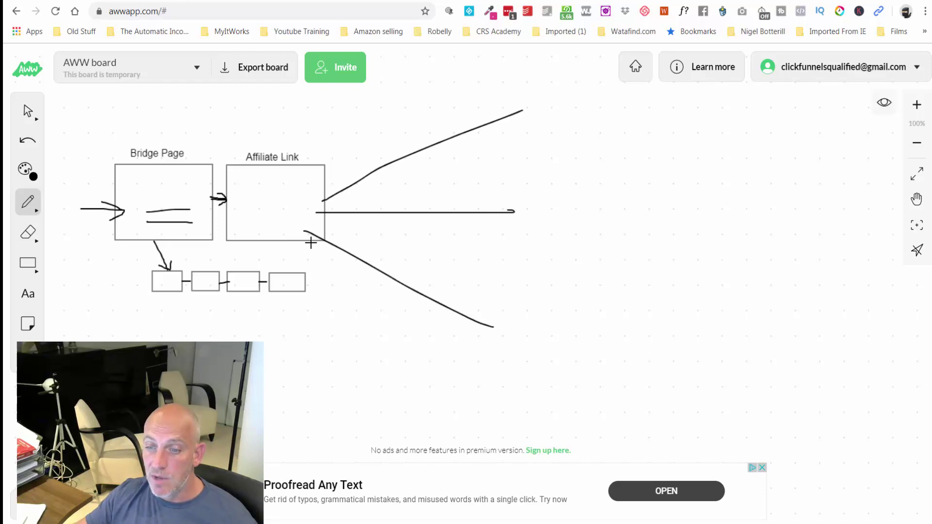
drag(311, 244, 426, 373)
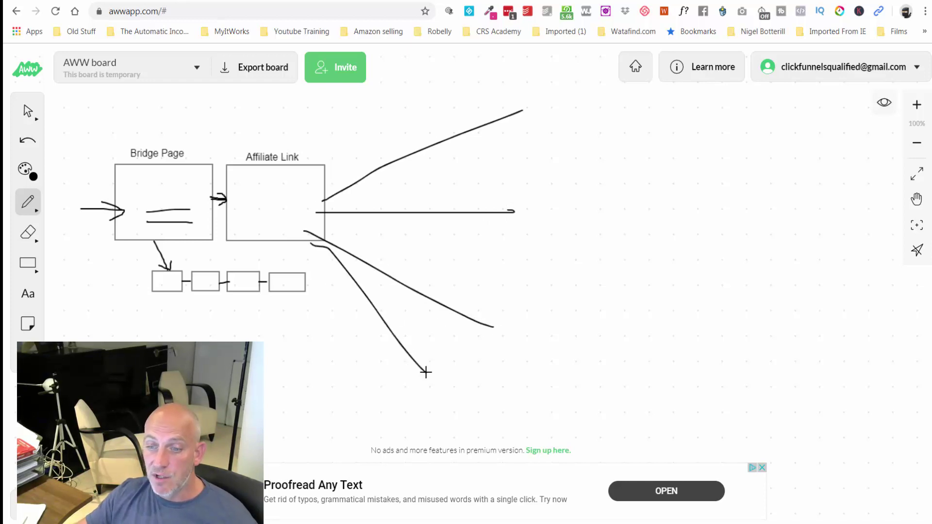
click(25, 140)
click(25, 140)
click(26, 140)
click(25, 140)
click(25, 140)
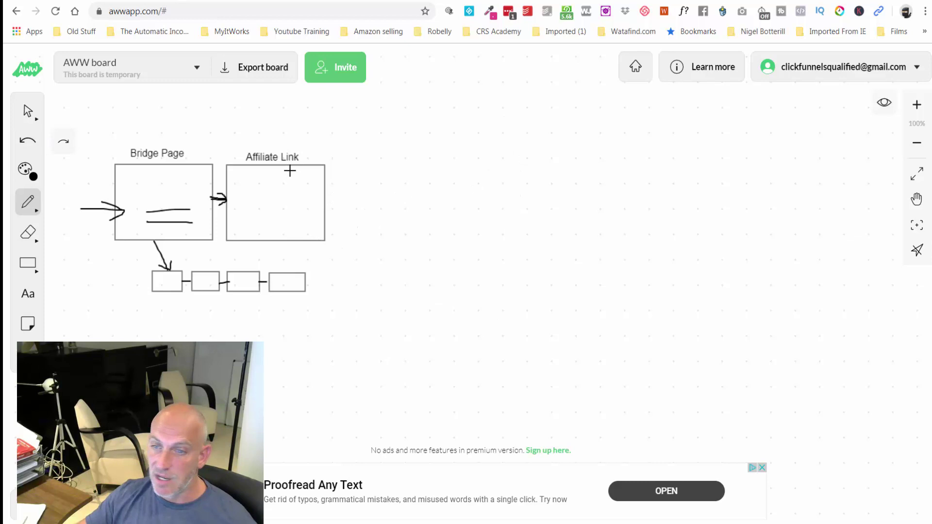
Open GroovePages from the GrooveFunnels dashboard and create a new site from the Blank Template.
click(98, 1)
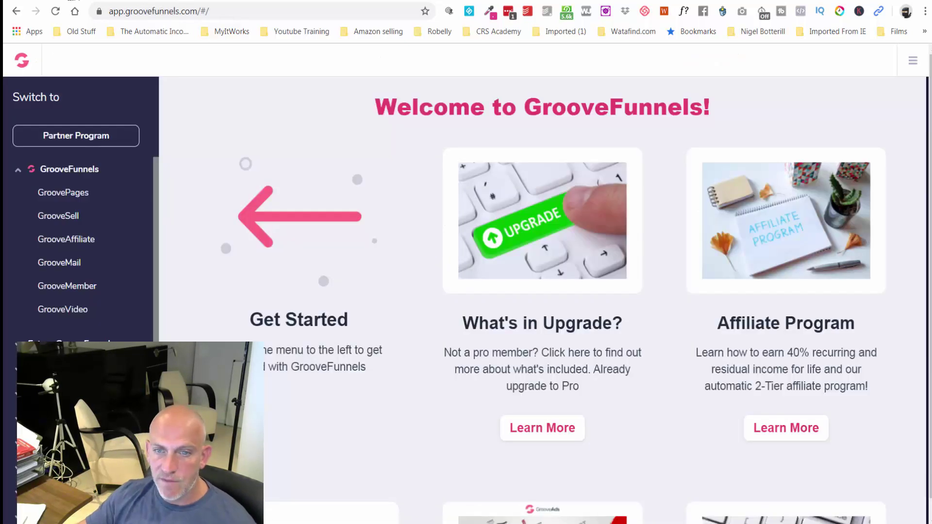
click(61, 197)
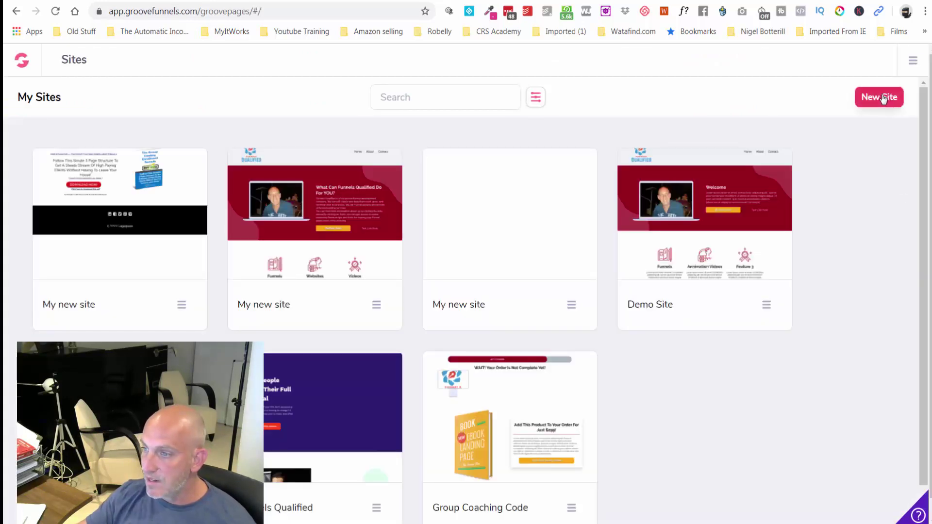
click(884, 98)
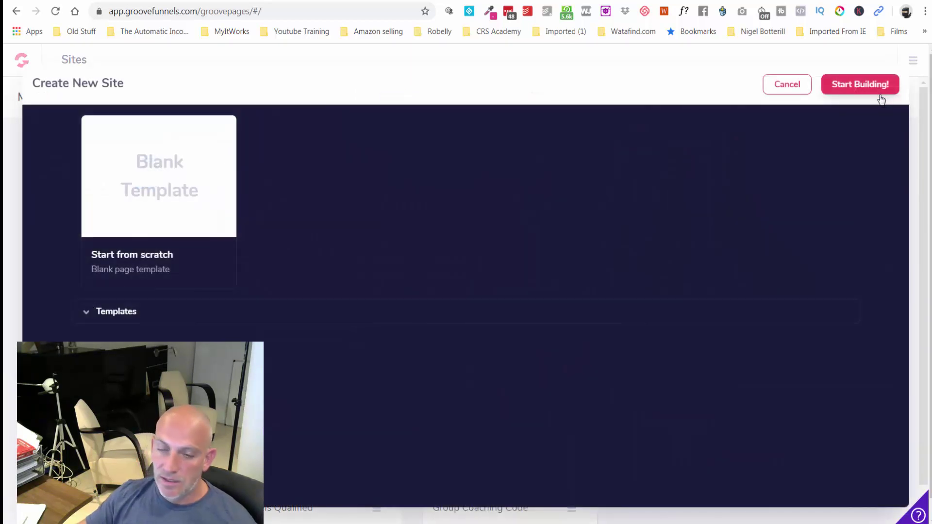
click(95, 313)
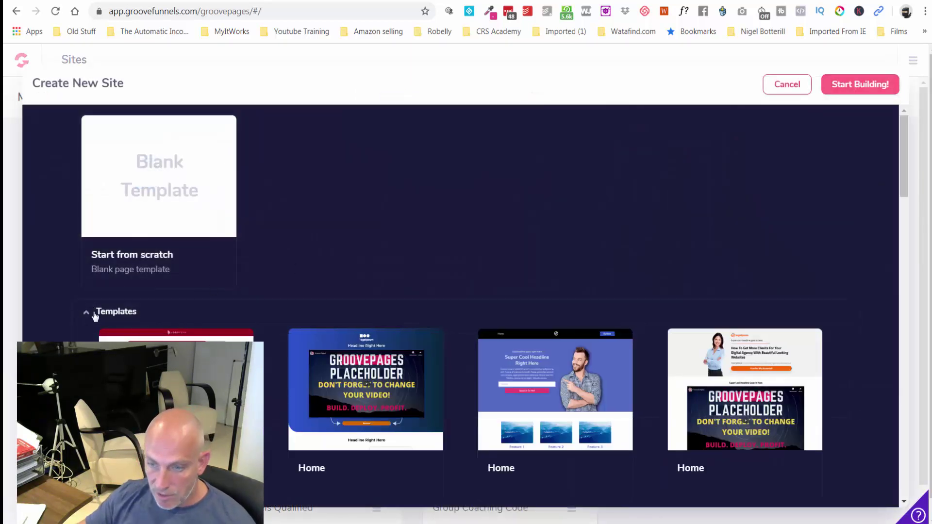
scroll(278, 326, down, 4)
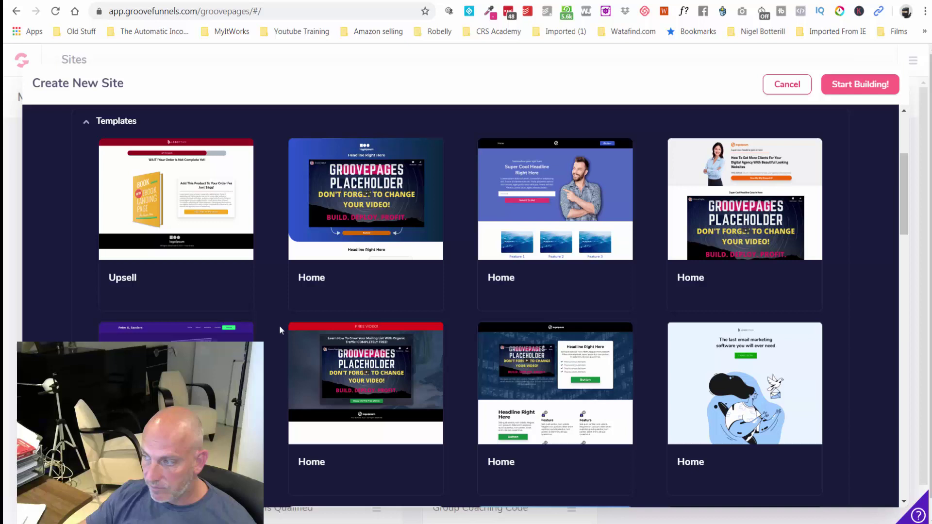
scroll(279, 325, up, 4)
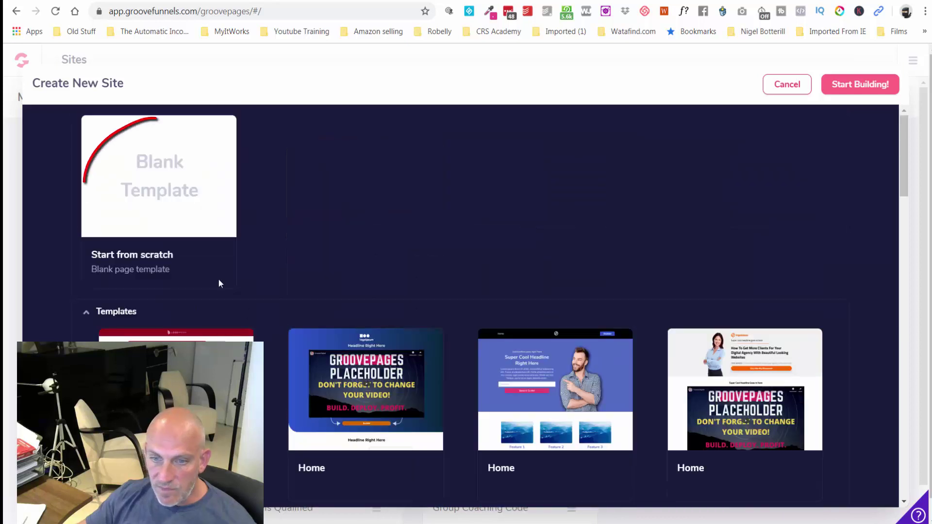
click(135, 174)
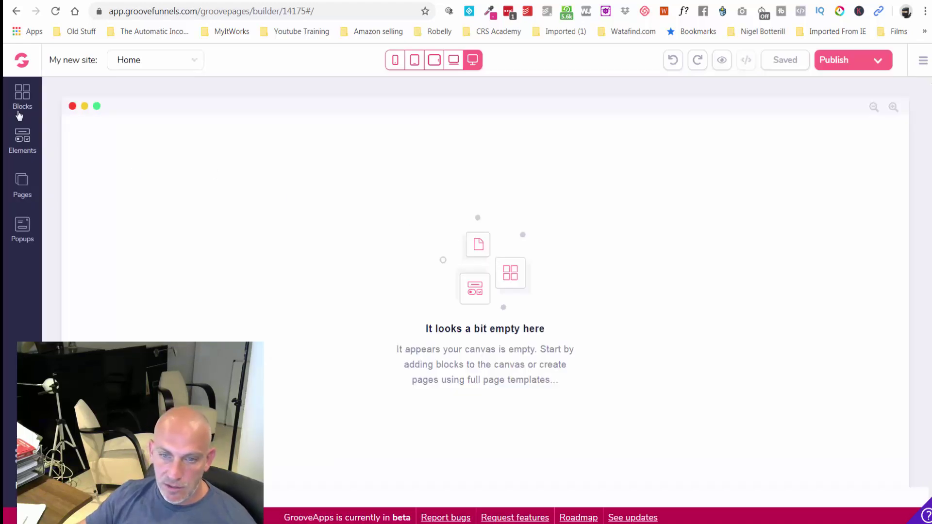
Add two Empty wireframe container blocks to the Home page.
click(19, 111)
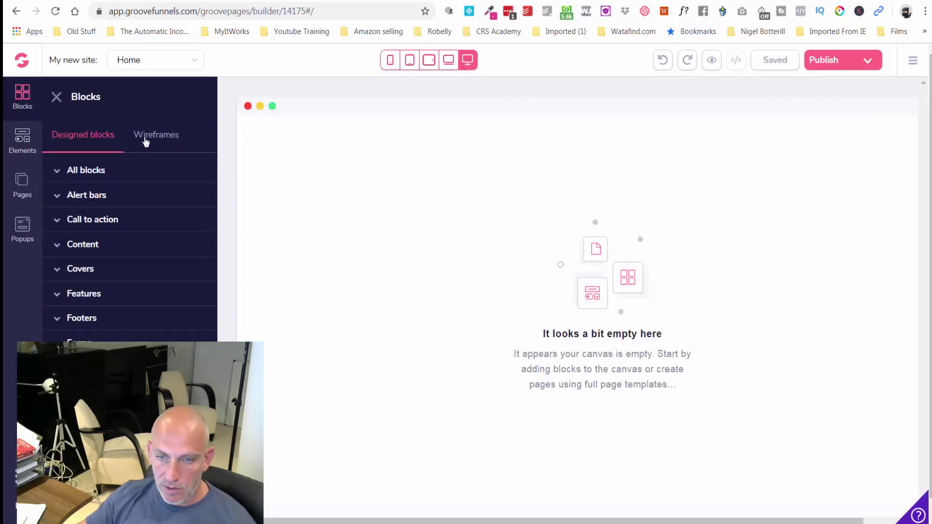
click(145, 140)
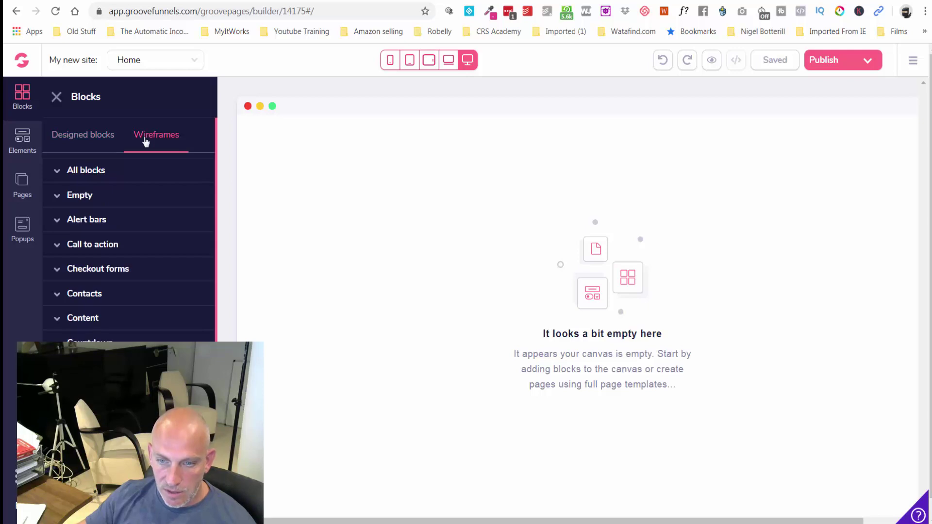
click(107, 196)
drag(129, 246, 610, 175)
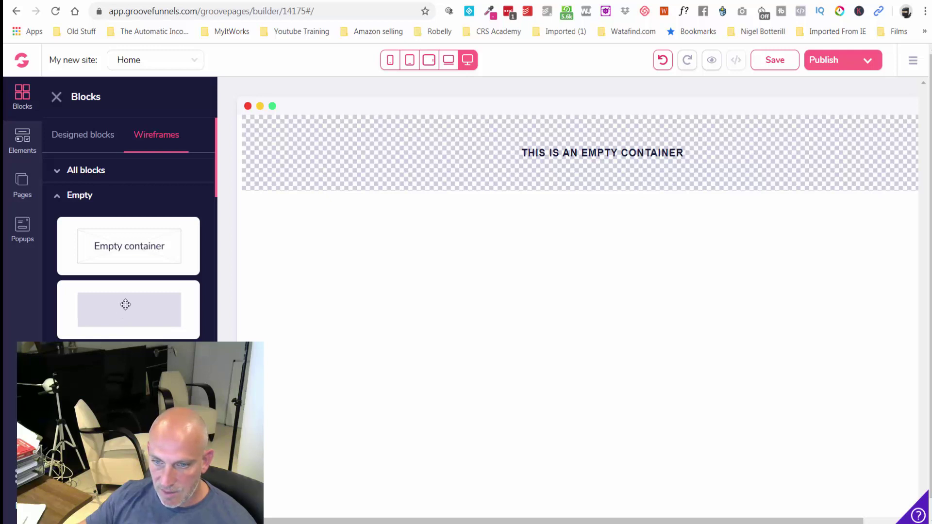
drag(126, 304, 521, 250)
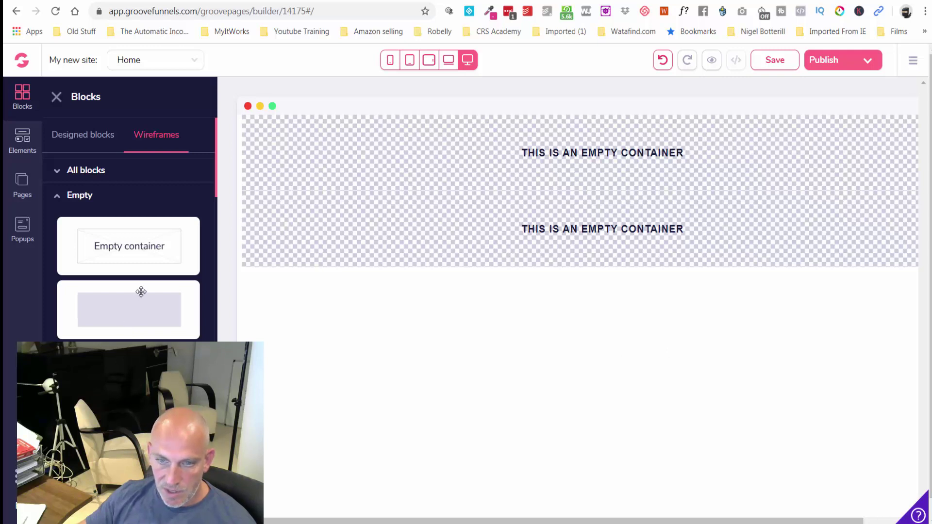
Place a heading element at the top of the page and select its placeholder text.
click(20, 185)
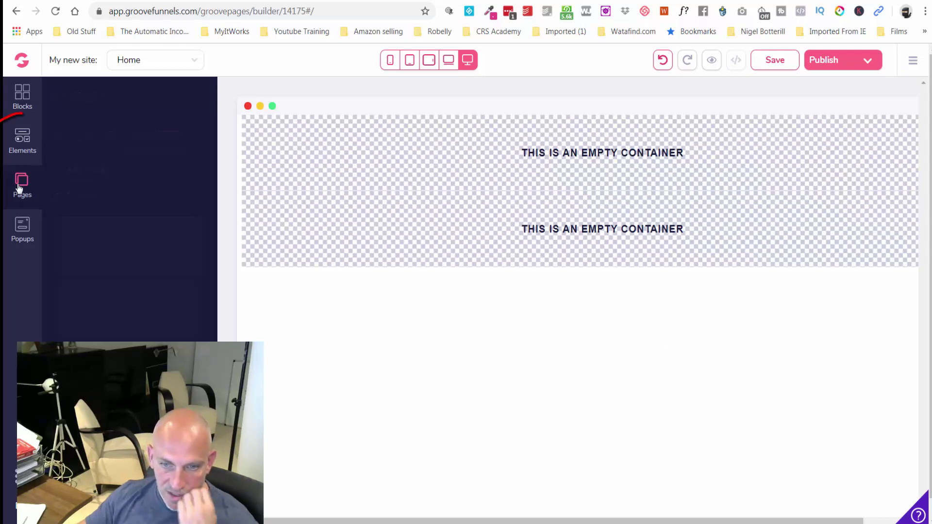
click(22, 142)
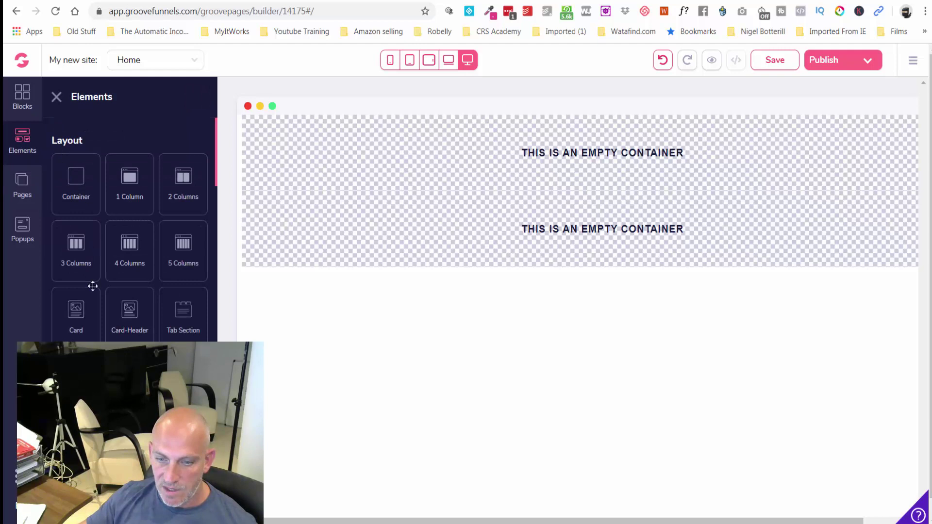
drag(339, 305, 594, 141)
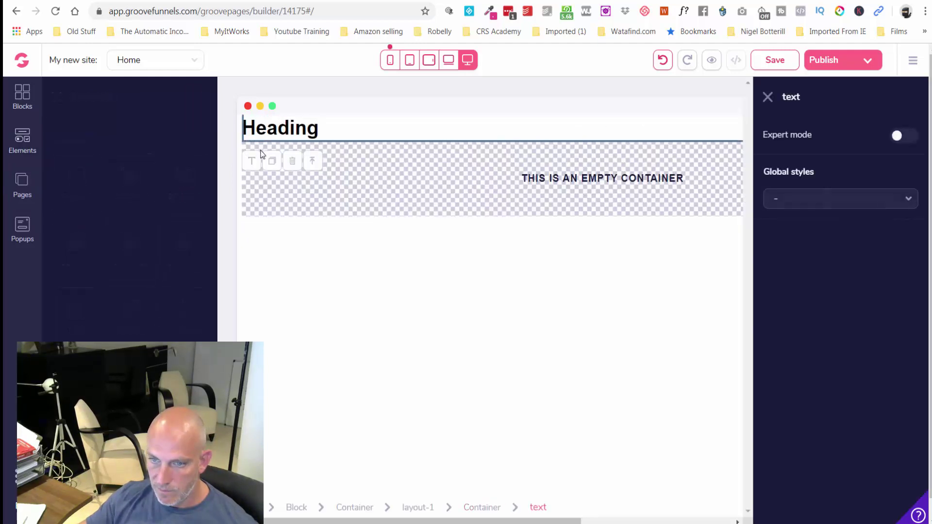
click(77, 160)
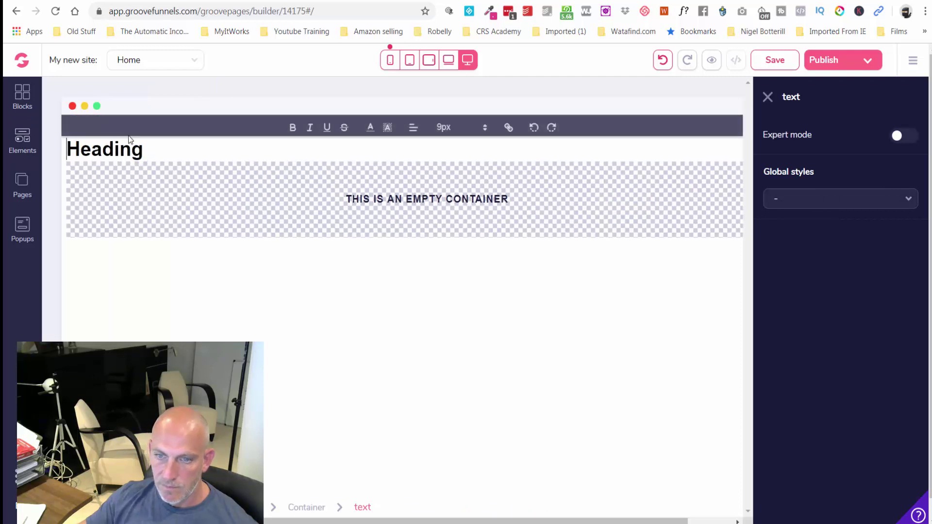
double_click(123, 154)
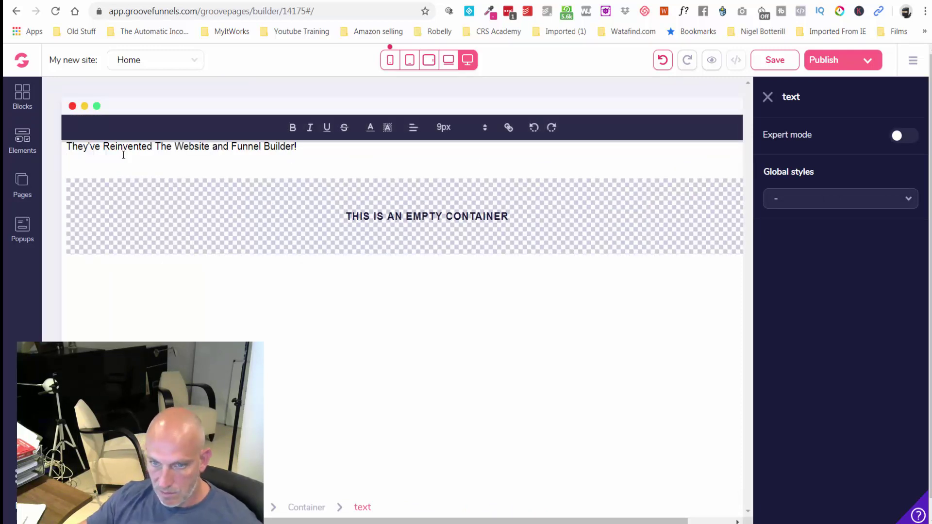
Make the headline text bold and centre-aligned.
key(BackSpace)
key(ctrl+a)
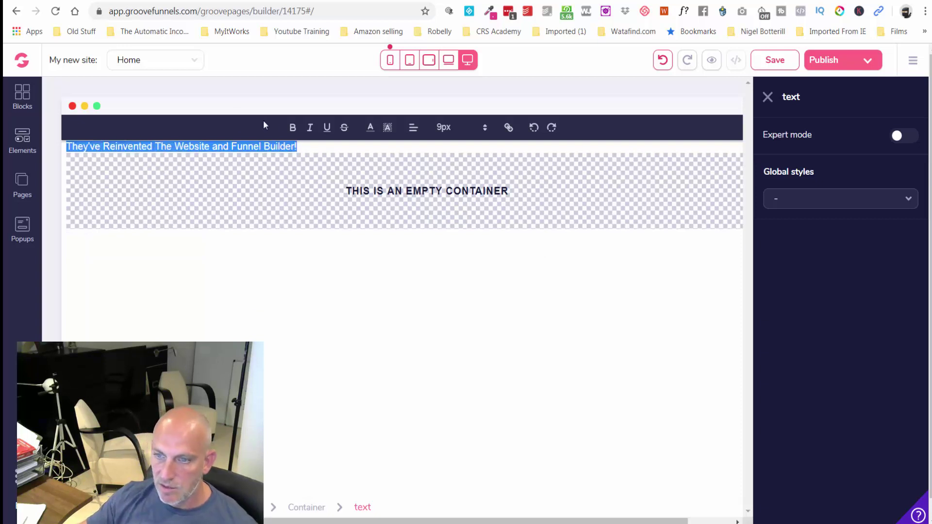
click(299, 129)
click(413, 129)
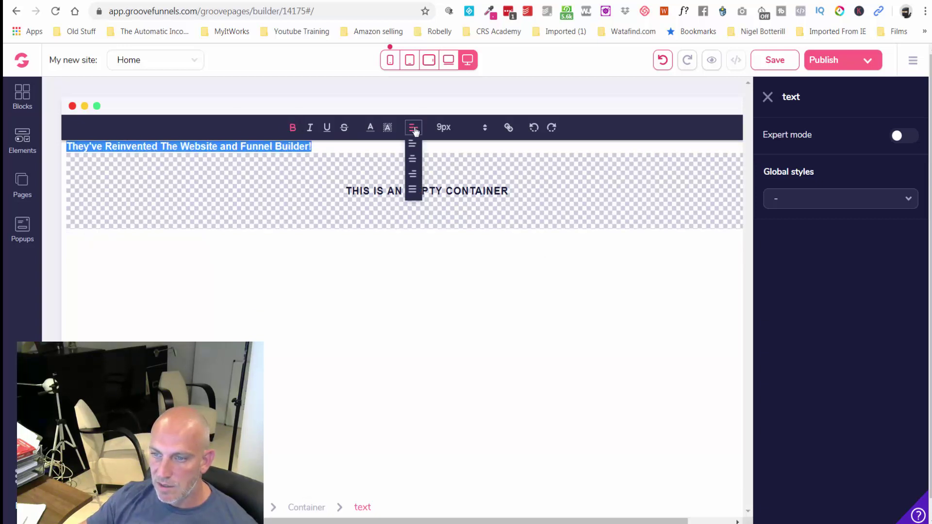
click(413, 164)
Increase the headline font size to 40px and close the text settings.
click(446, 127)
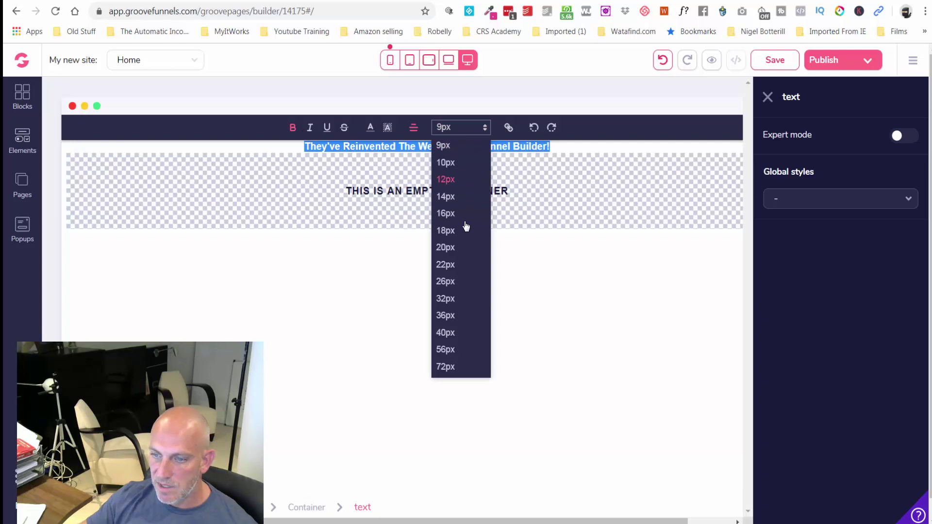
click(450, 300)
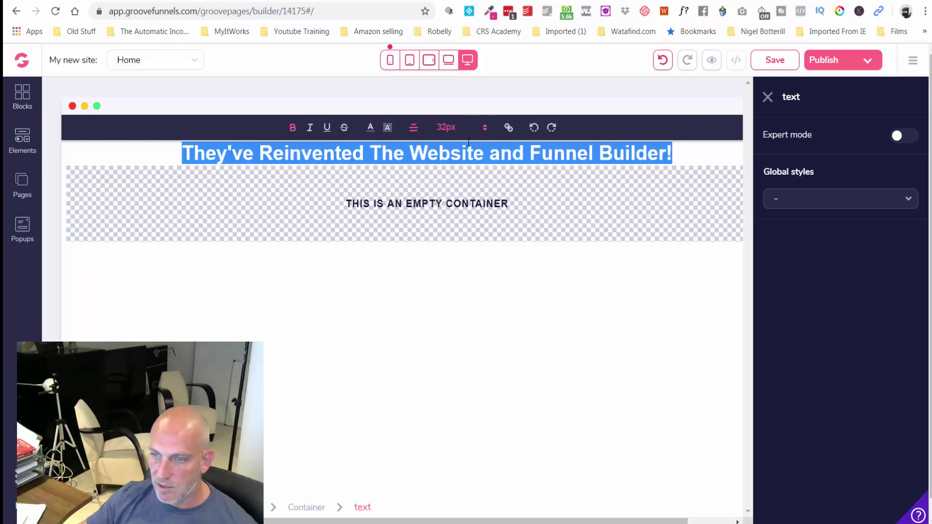
click(466, 127)
click(448, 318)
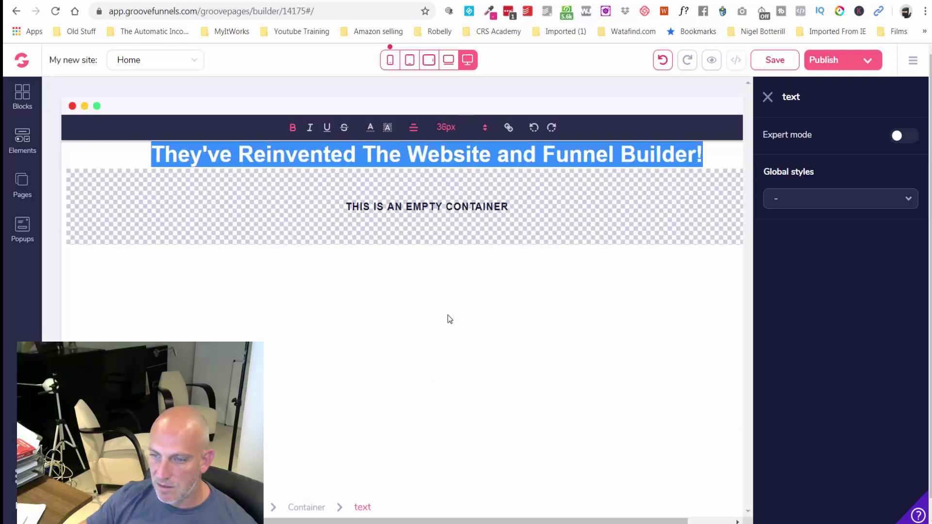
click(481, 129)
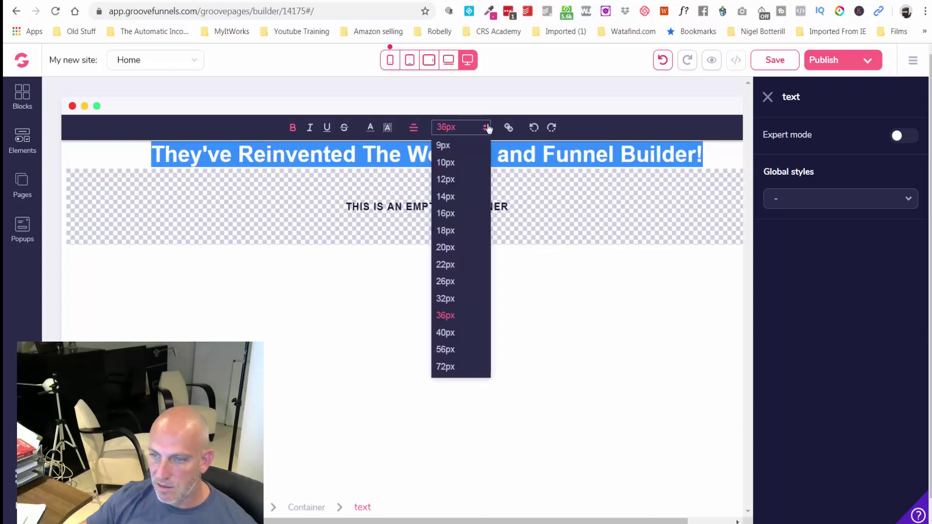
click(444, 333)
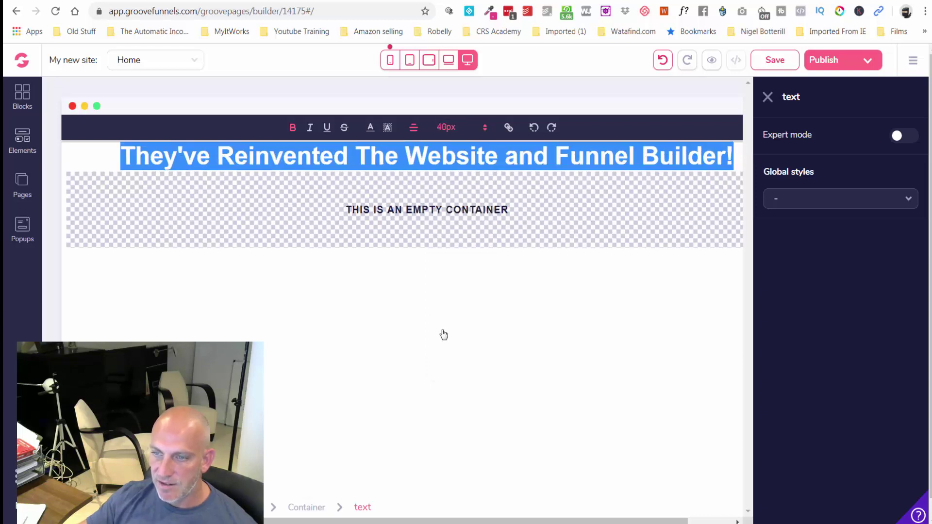
click(651, 159)
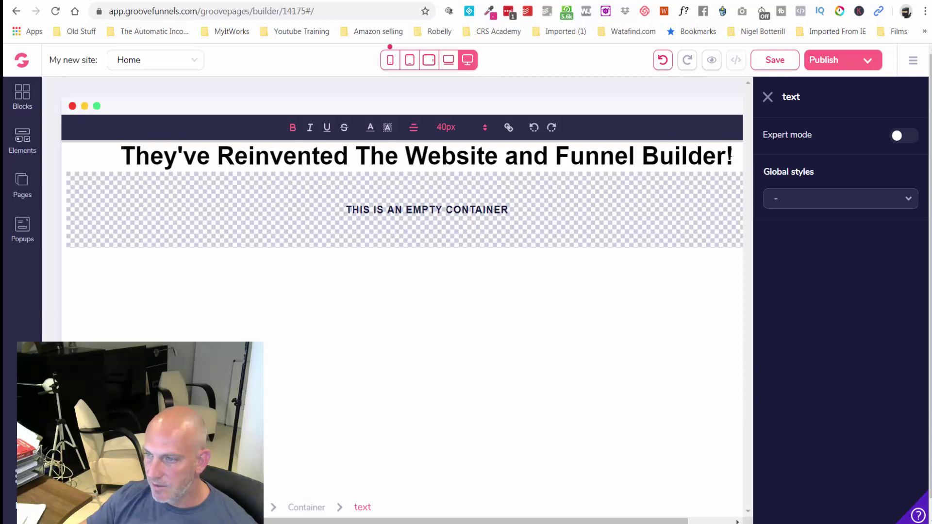
click(768, 99)
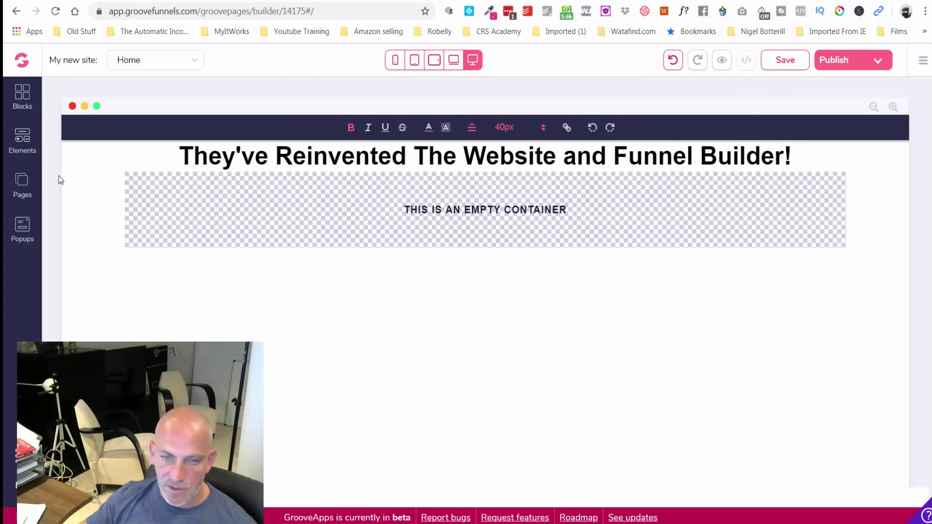
Embed a YouTube video element in the empty container below the headline.
click(13, 139)
scroll(114, 265, down, 5)
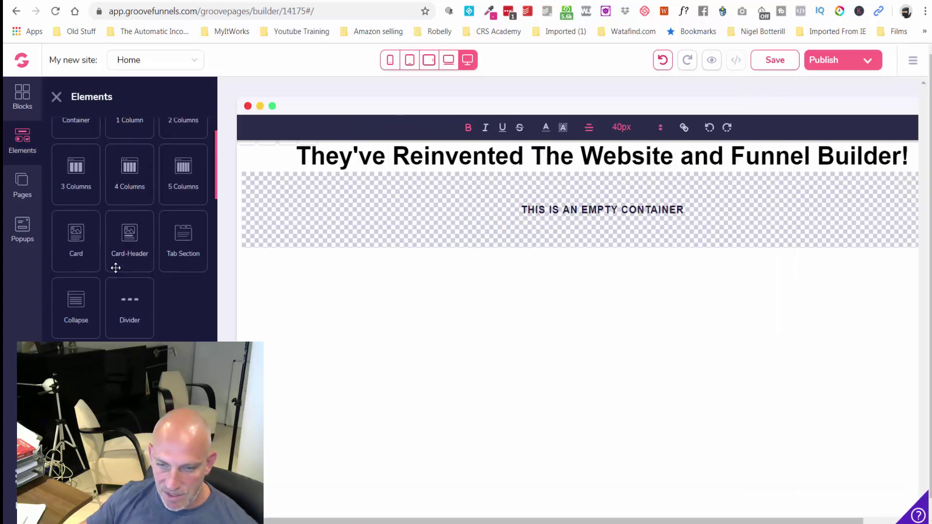
scroll(115, 268, down, 4)
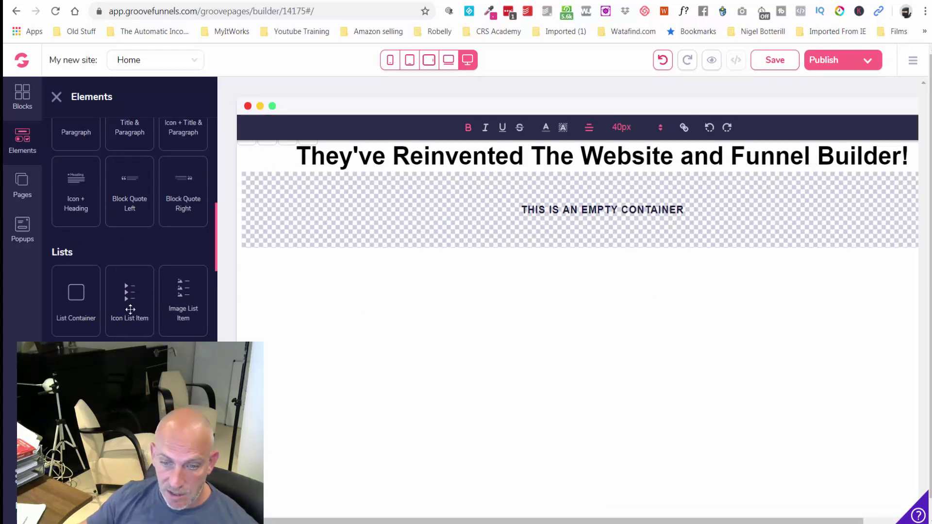
scroll(129, 308, down, 4)
scroll(155, 297, down, 2)
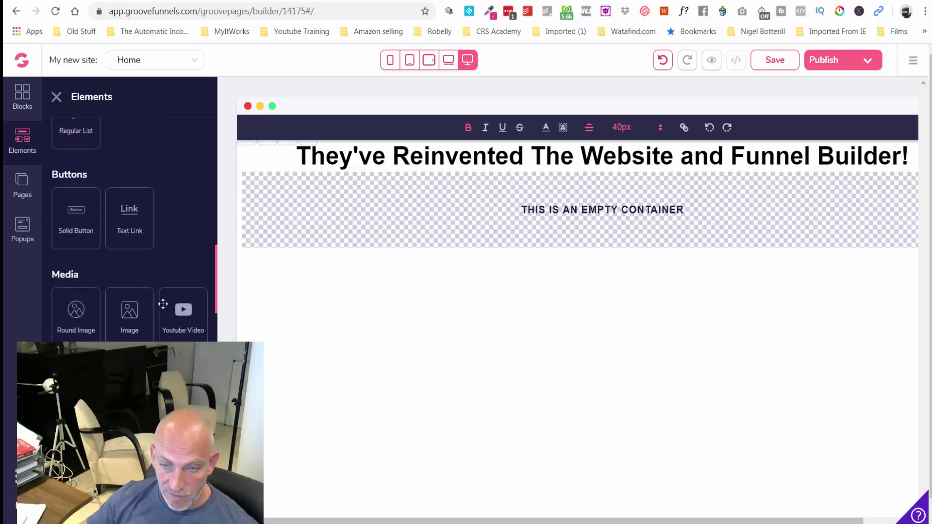
drag(184, 313, 598, 242)
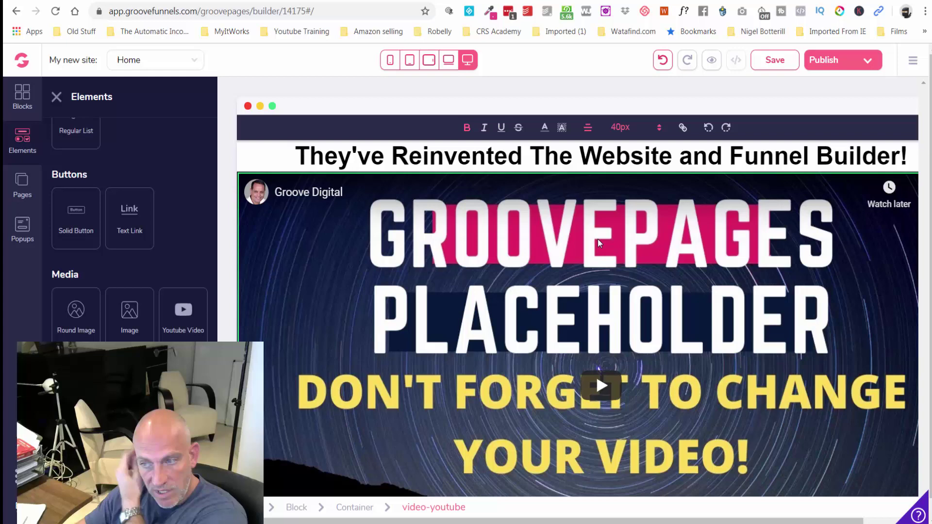
scroll(599, 243, down, 2)
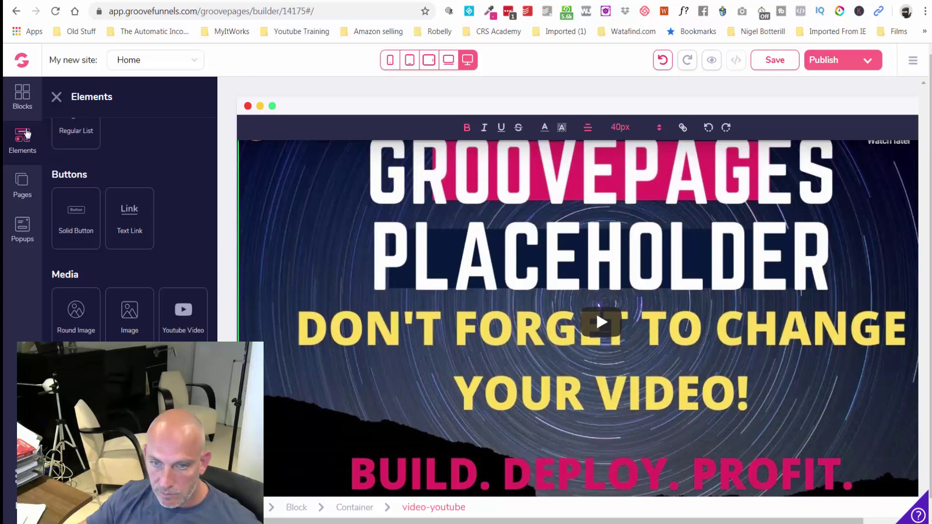
Close the elements list, finish editing the headline, and save the page.
click(56, 98)
scroll(479, 309, up, 2)
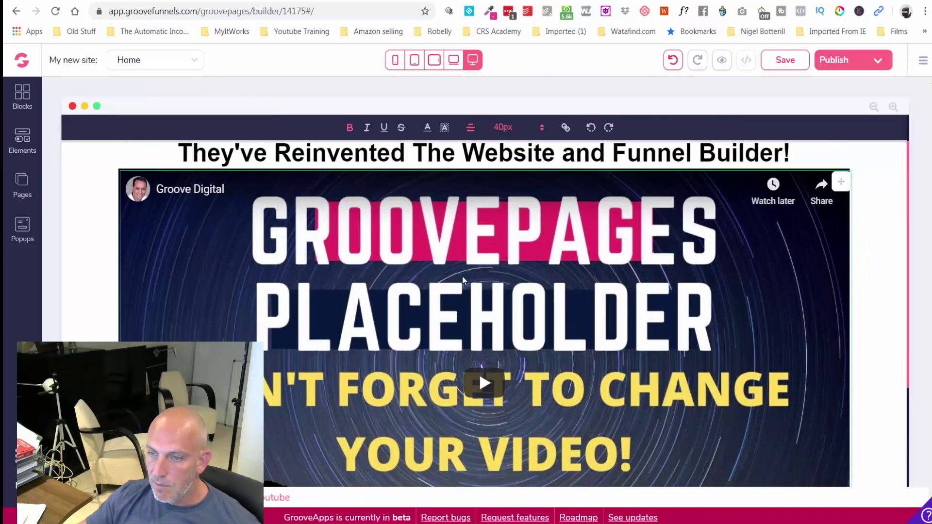
click(881, 146)
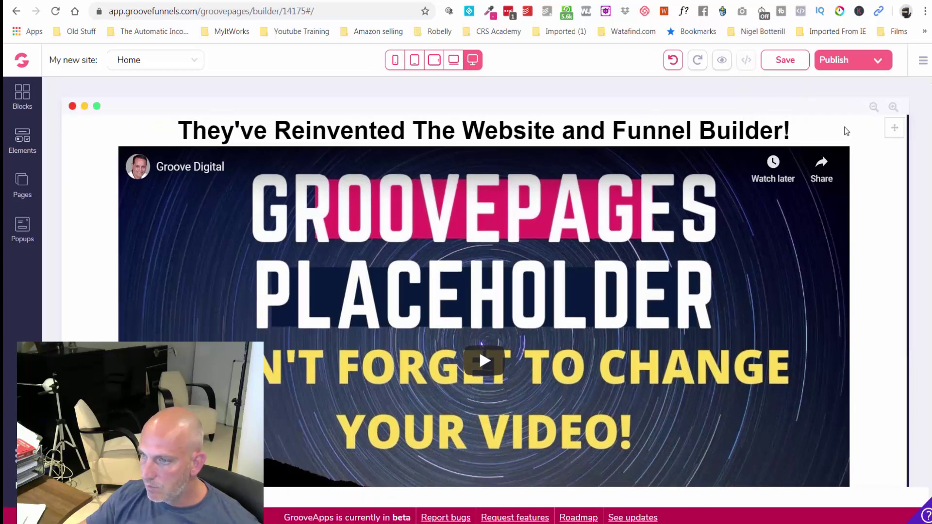
click(827, 128)
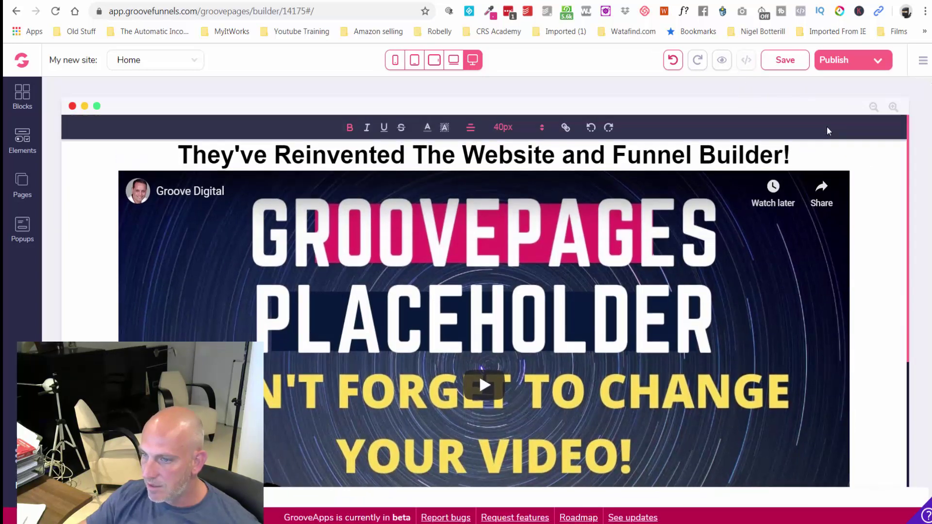
click(789, 62)
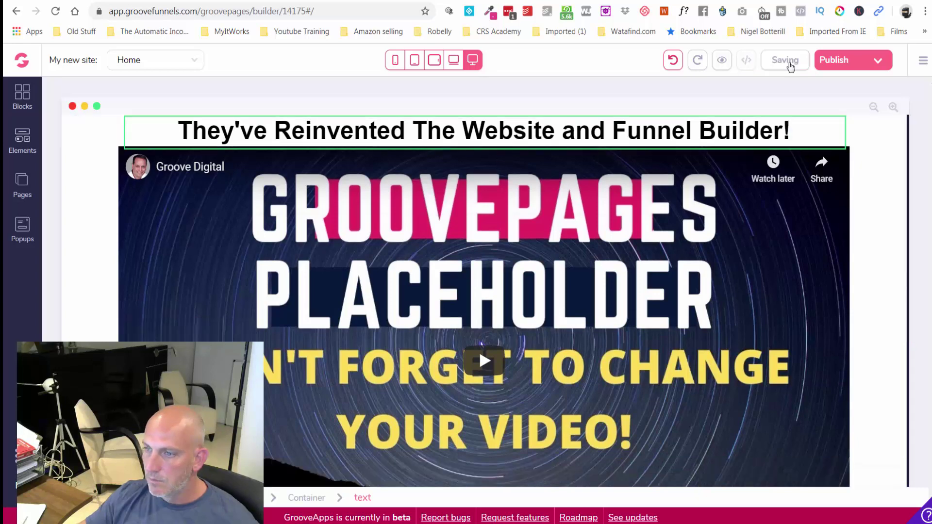
Give the headline a top margin of 5 in its Spacing settings.
click(822, 118)
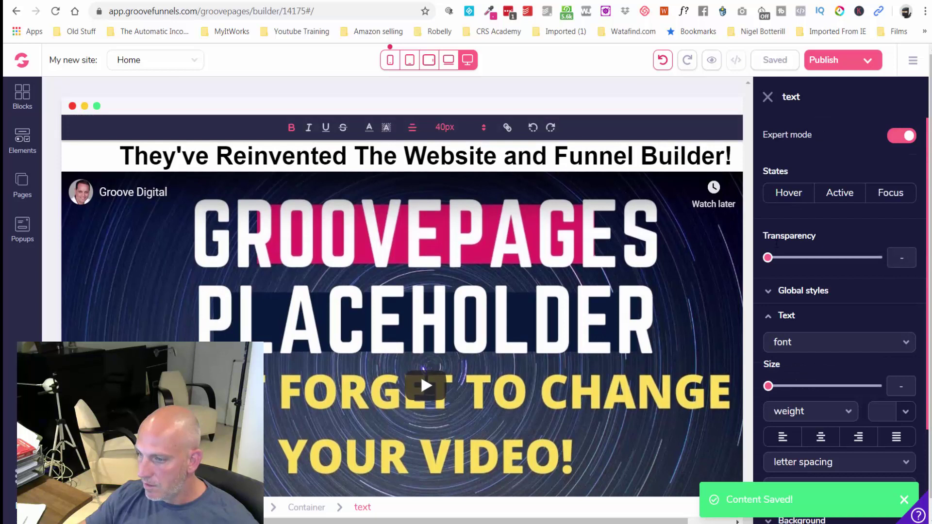
scroll(775, 247, down, 2)
scroll(793, 370, down, 2)
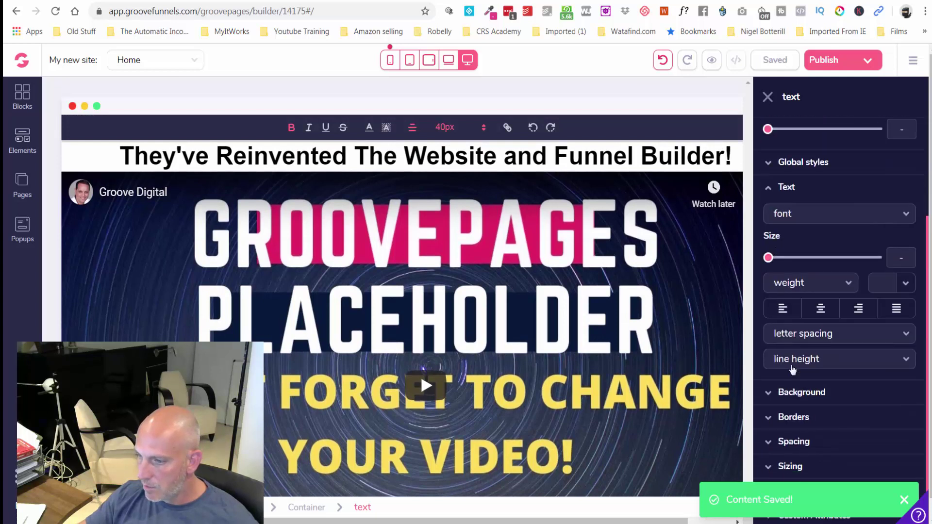
click(819, 445)
scroll(819, 359, down, 3)
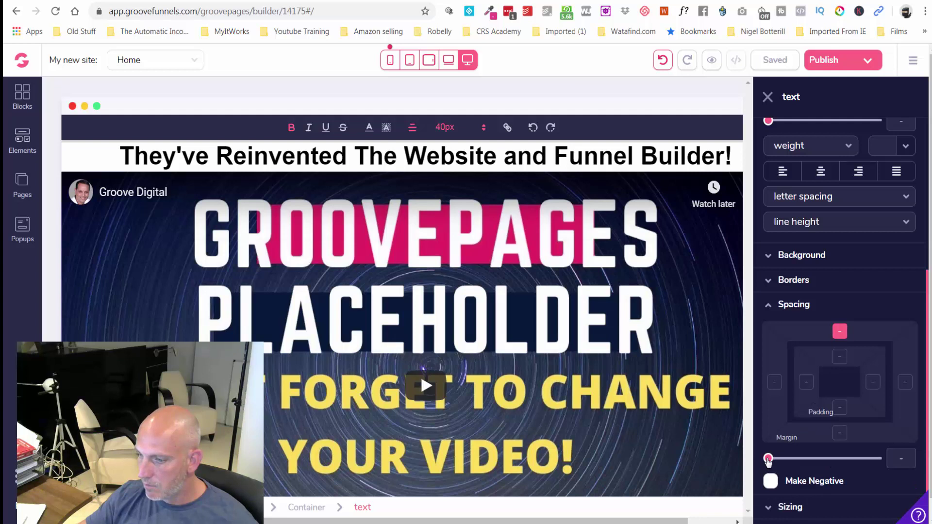
drag(768, 460, 799, 461)
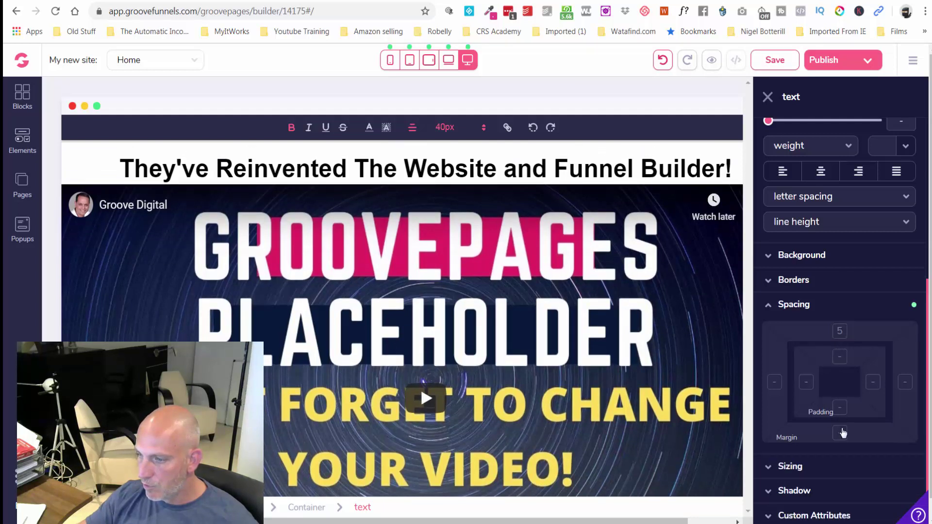
Add bottom margin below the headline to push the video down, then save the page.
scroll(841, 430, down, 1)
click(839, 413)
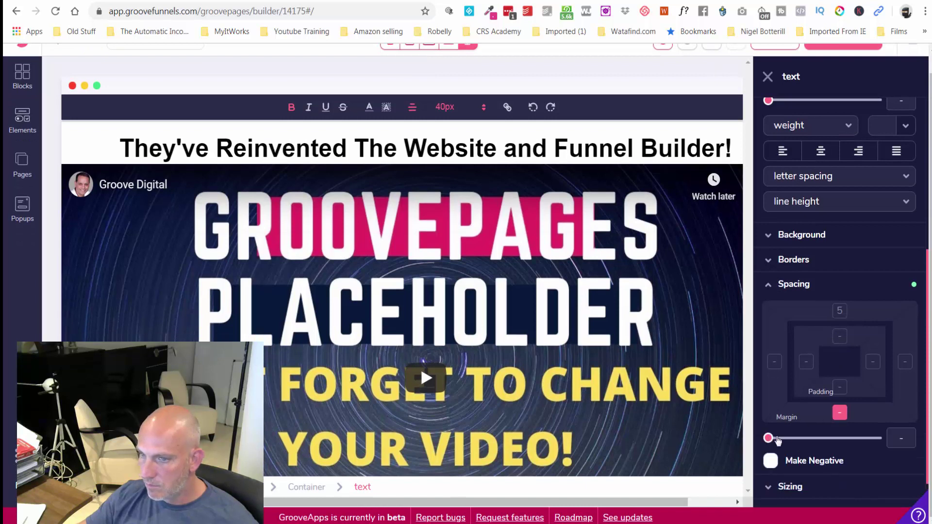
drag(777, 440, 805, 438)
click(709, 261)
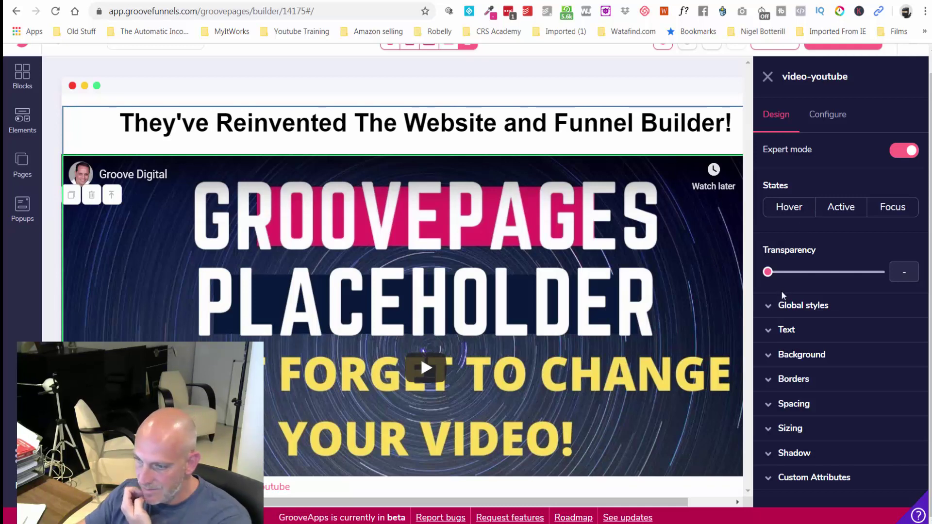
click(768, 76)
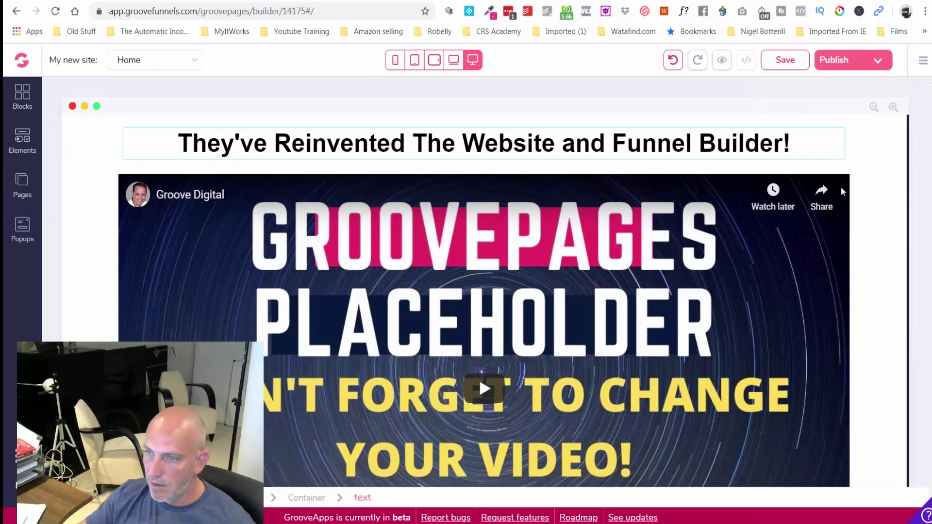
click(786, 60)
scroll(859, 225, down, 3)
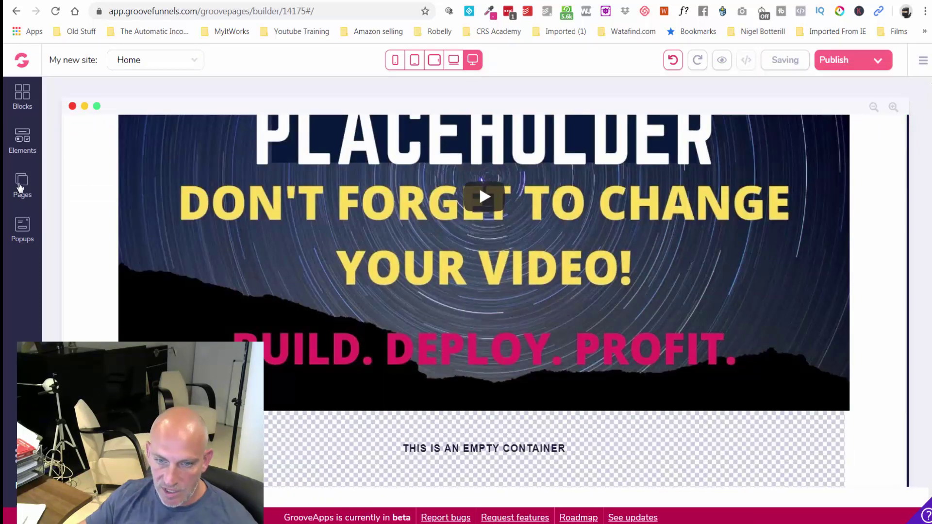
Place a Solid Button in the container below the video, centred horizontally and vertically.
click(23, 141)
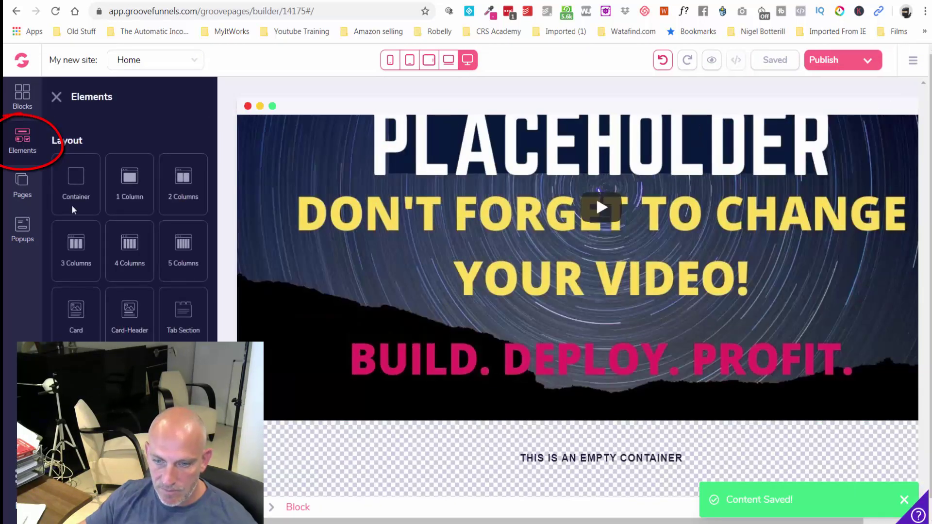
scroll(103, 259, down, 10)
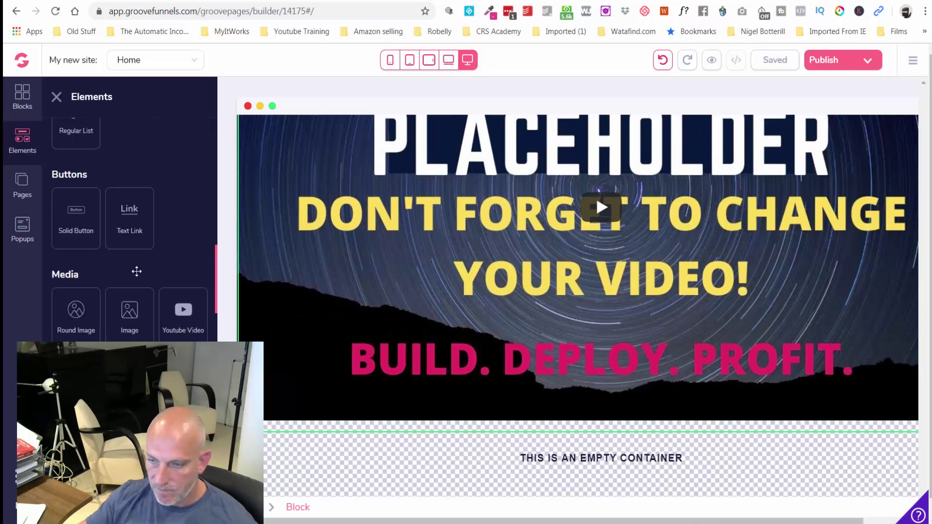
drag(137, 272, 568, 477)
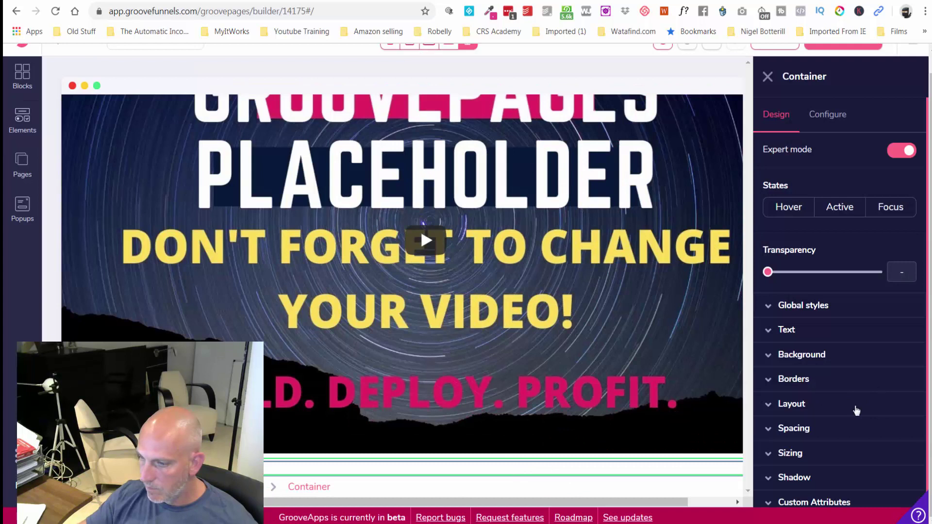
click(857, 412)
scroll(857, 412, down, 3)
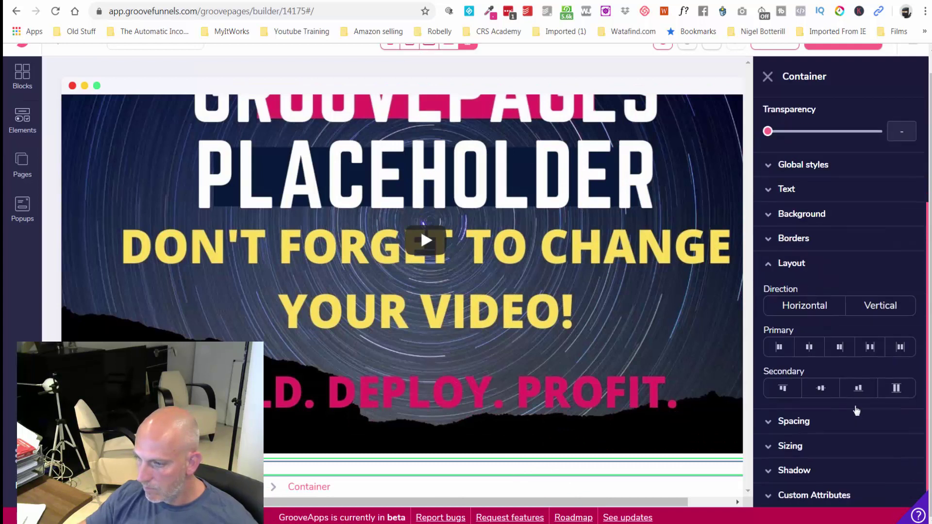
click(809, 348)
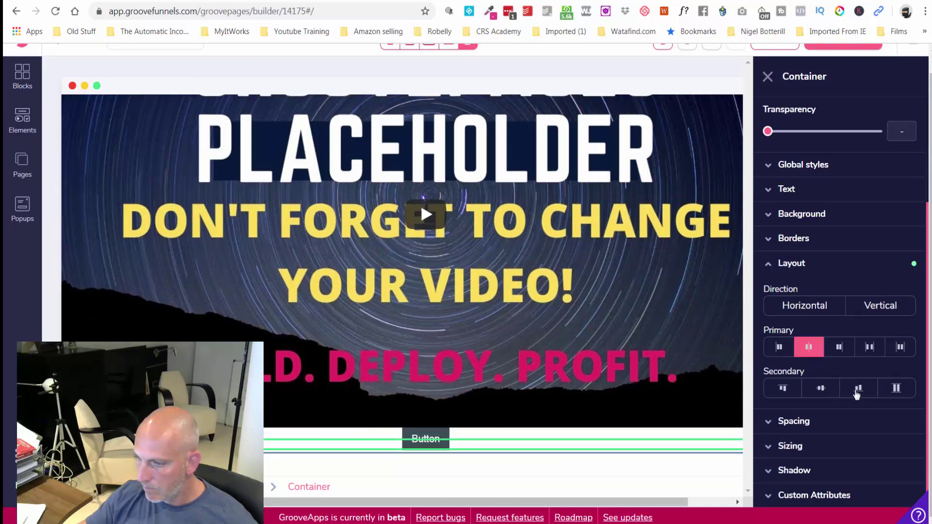
click(822, 393)
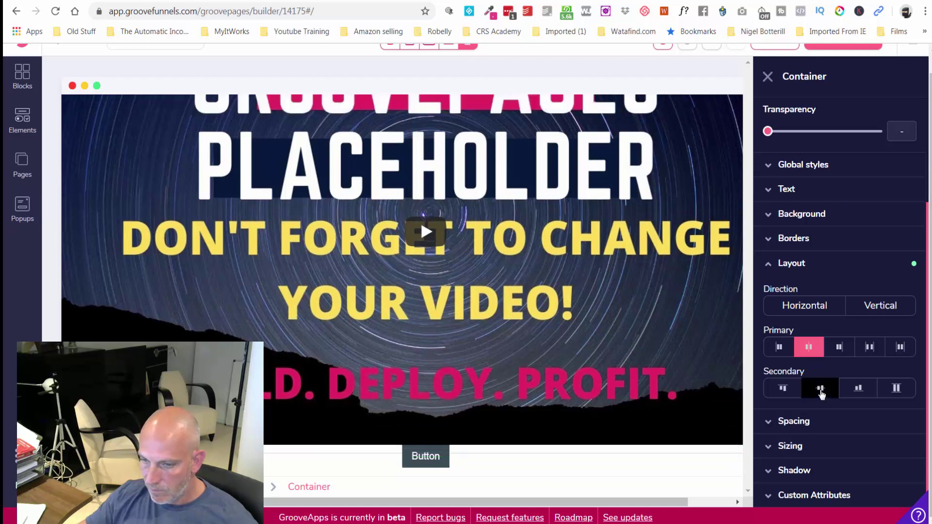
Give the button's container a top margin of 6.
click(826, 431)
click(840, 449)
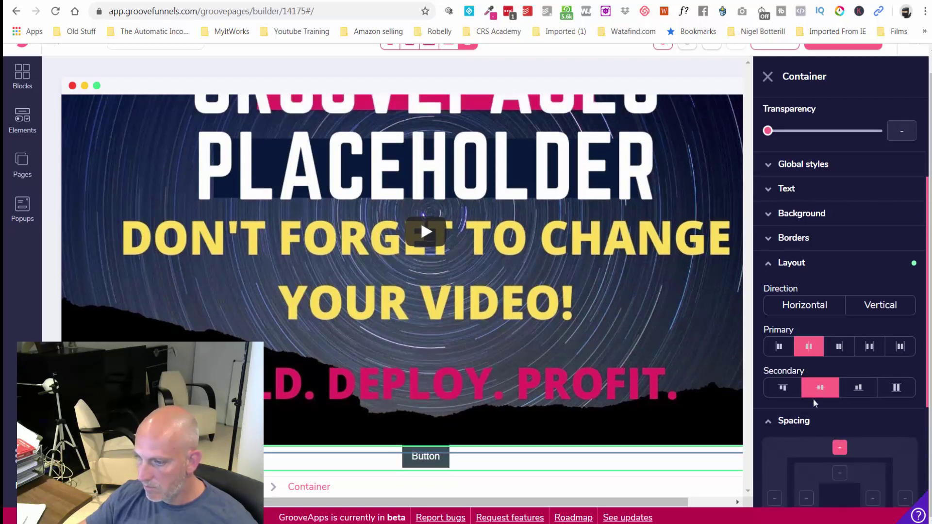
scroll(814, 398, down, 3)
drag(768, 399, 805, 398)
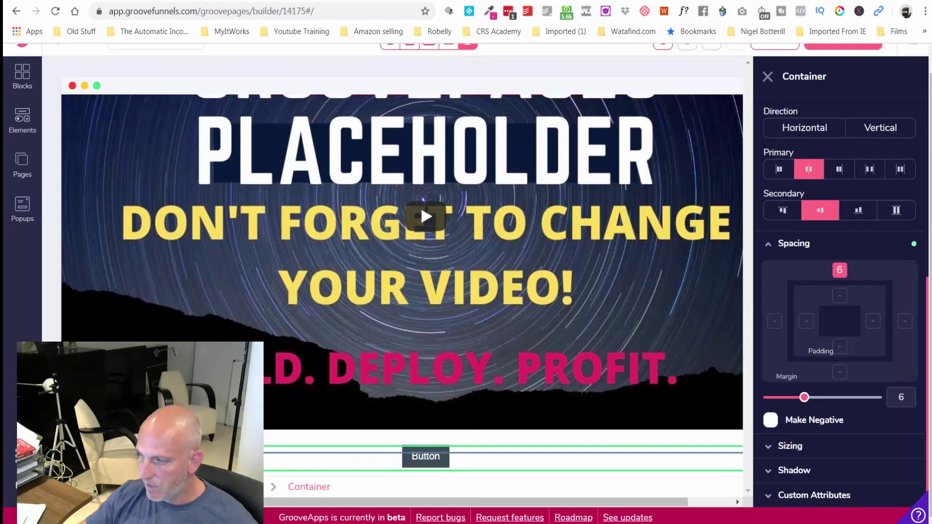
Relabel the button 'Get Lifetime Acces' and set its link to Popup.
click(419, 461)
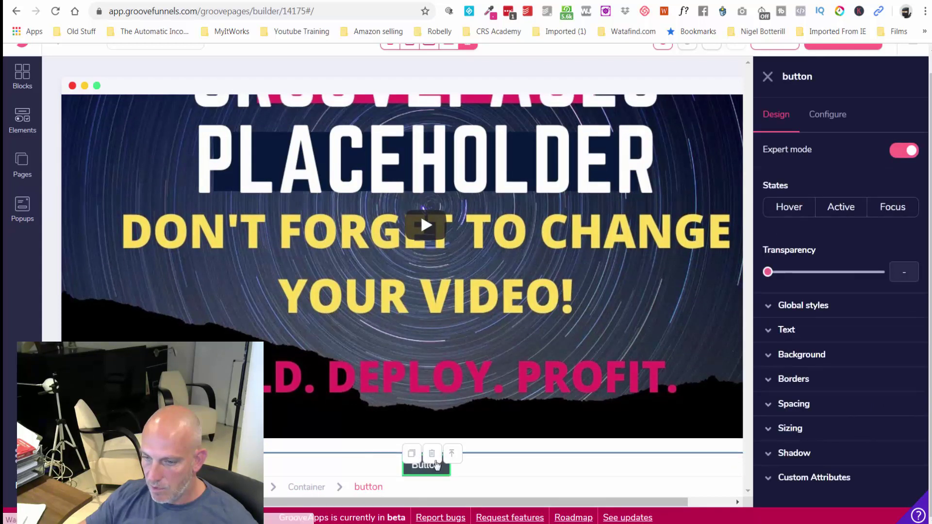
click(826, 116)
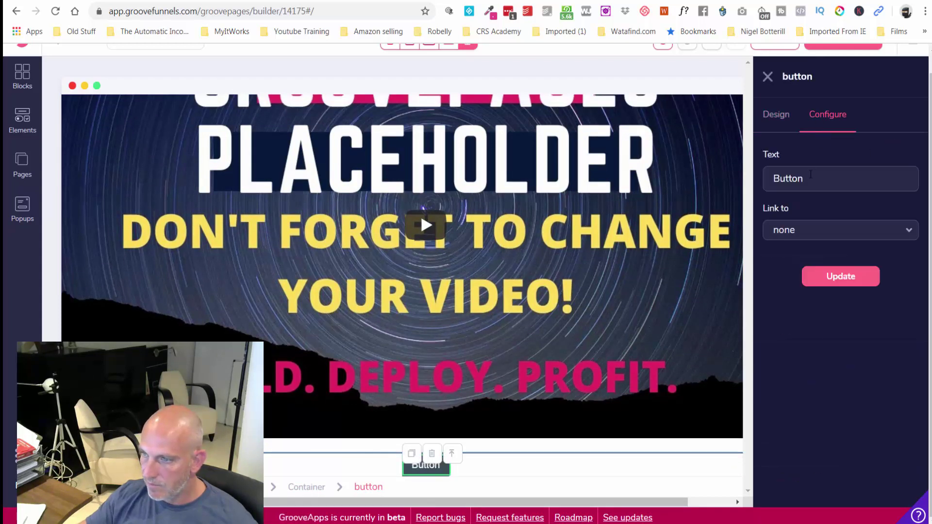
double_click(810, 178)
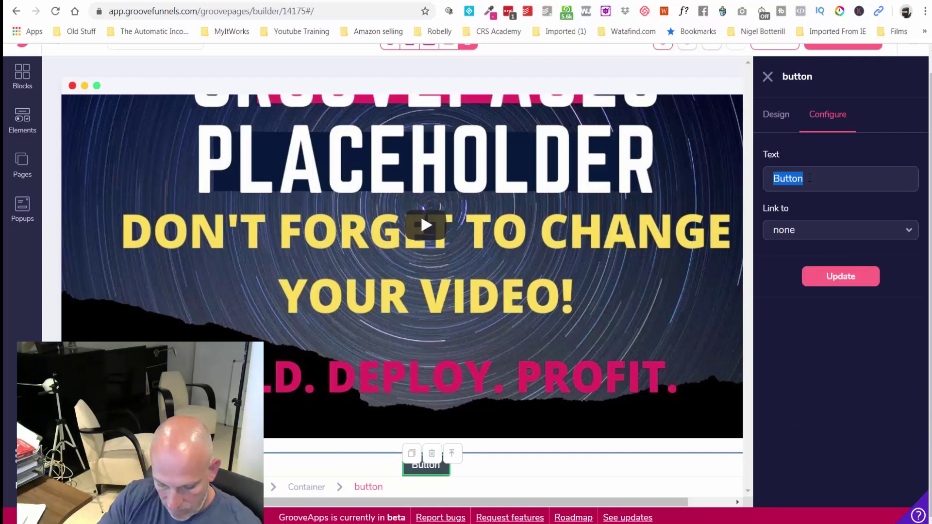
text(Get Lif)
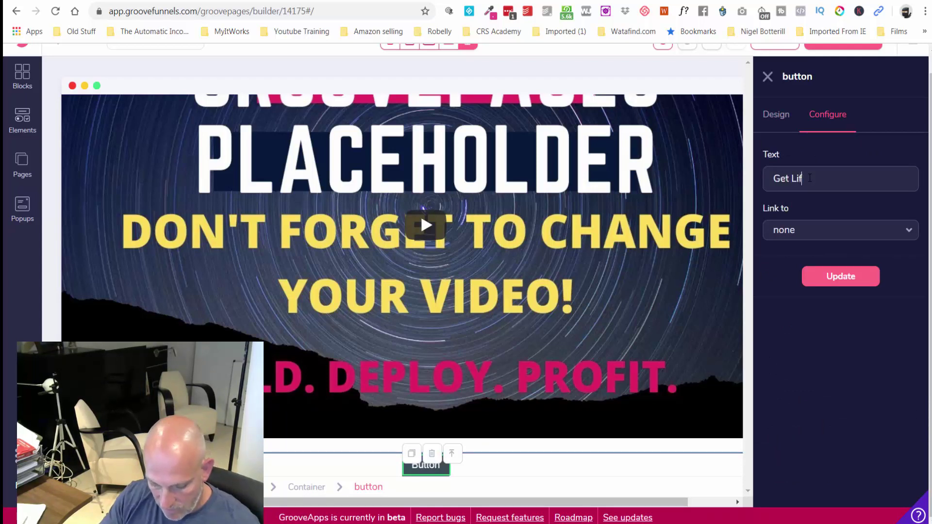
text(etime A)
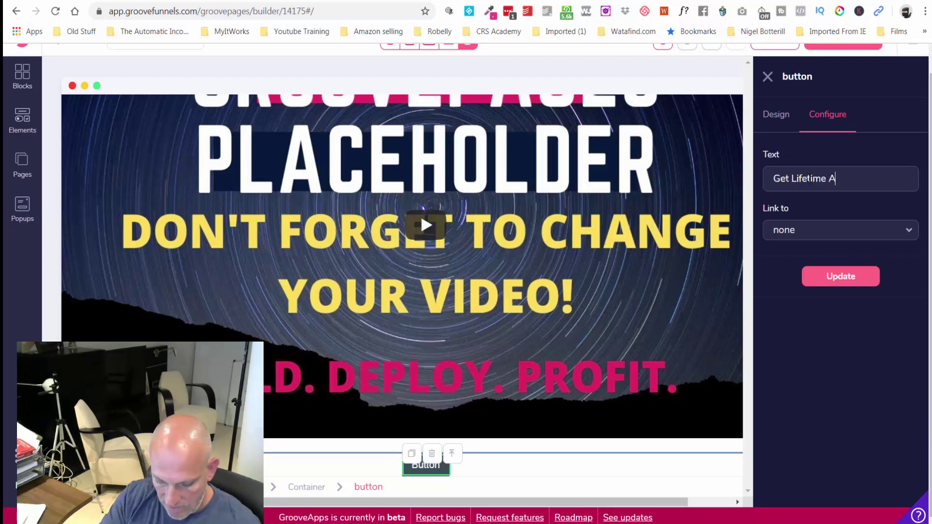
text(cces)
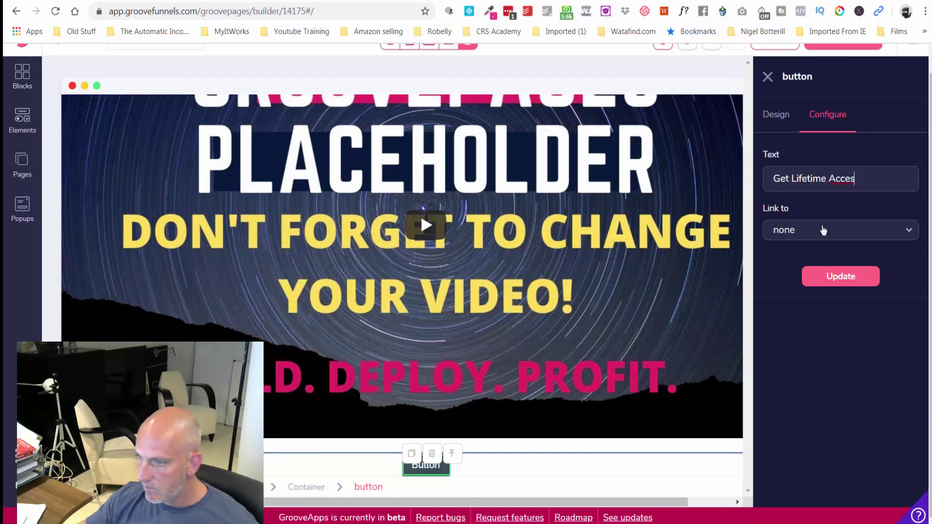
click(823, 230)
click(806, 355)
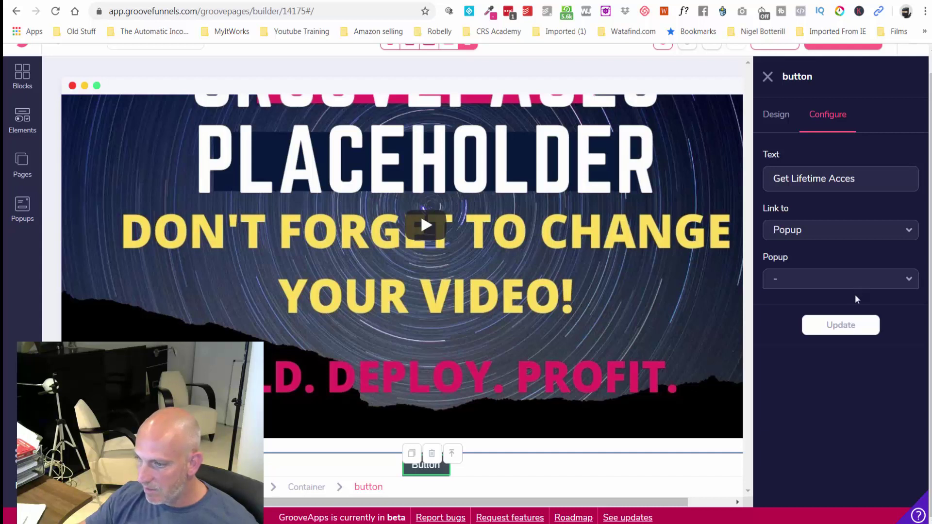
click(525, 465)
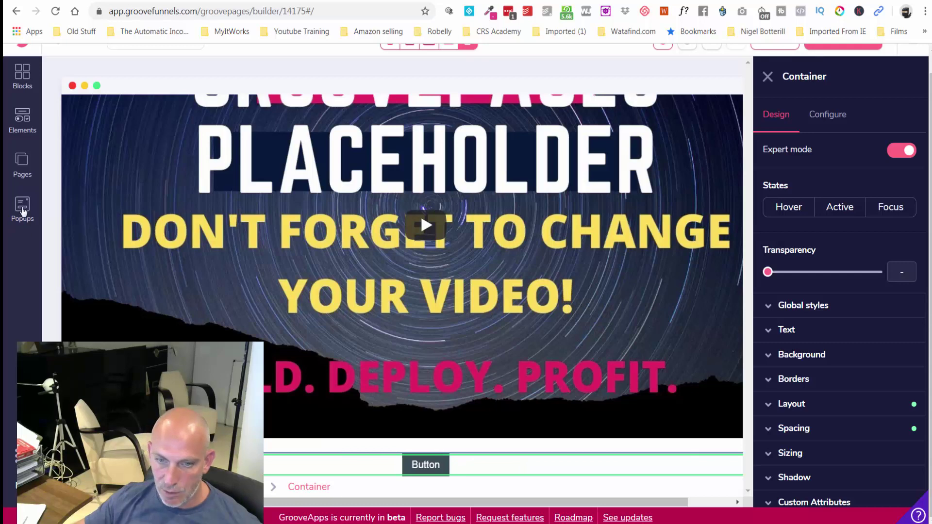
click(22, 210)
Create a new popup and apply the first email opt-in template to it.
click(117, 208)
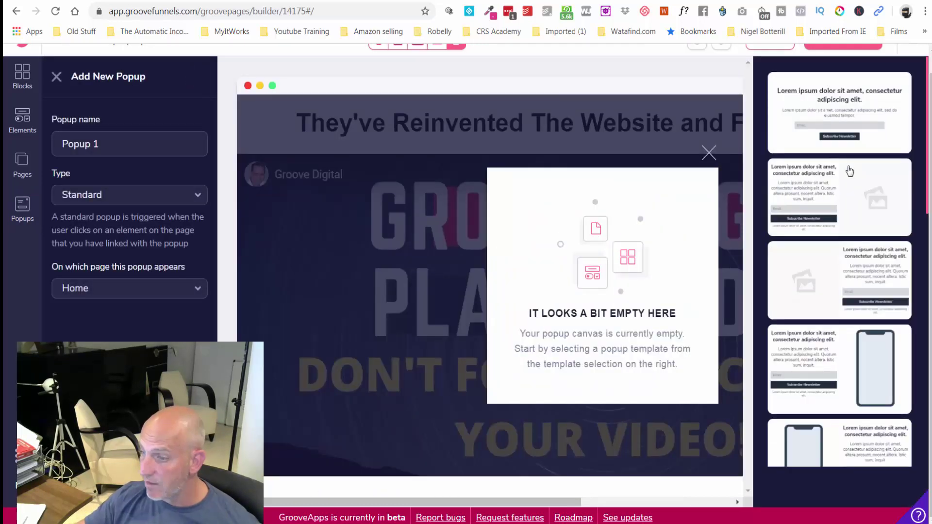
scroll(849, 194, down, 2)
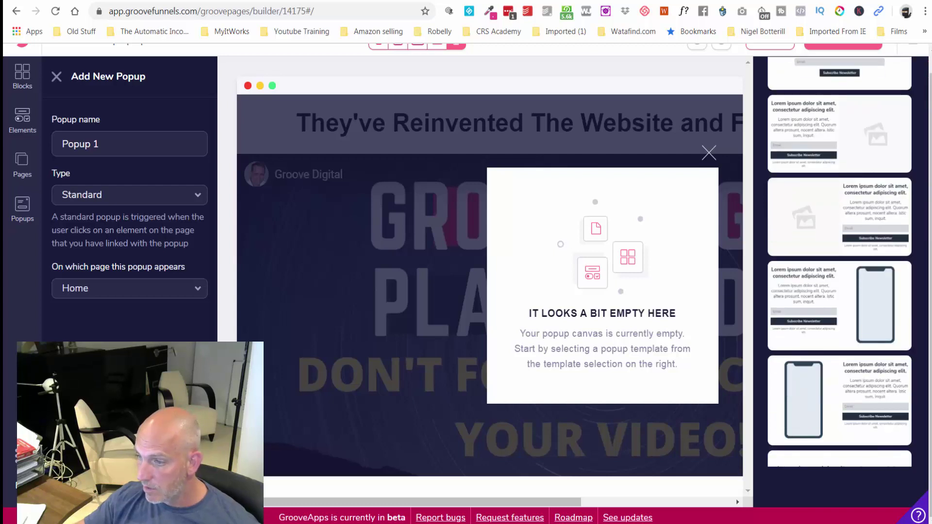
scroll(834, 198, down, 5)
scroll(832, 228, up, 8)
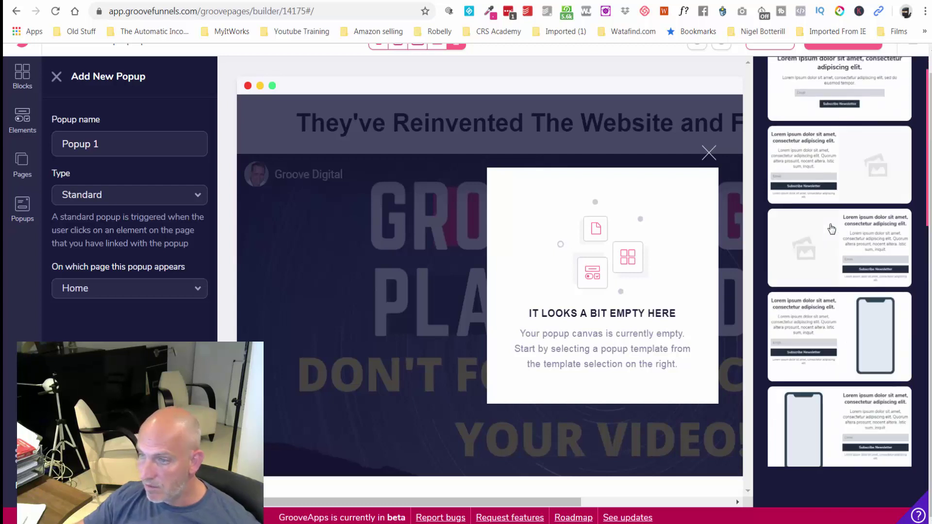
scroll(832, 228, up, 1)
click(831, 98)
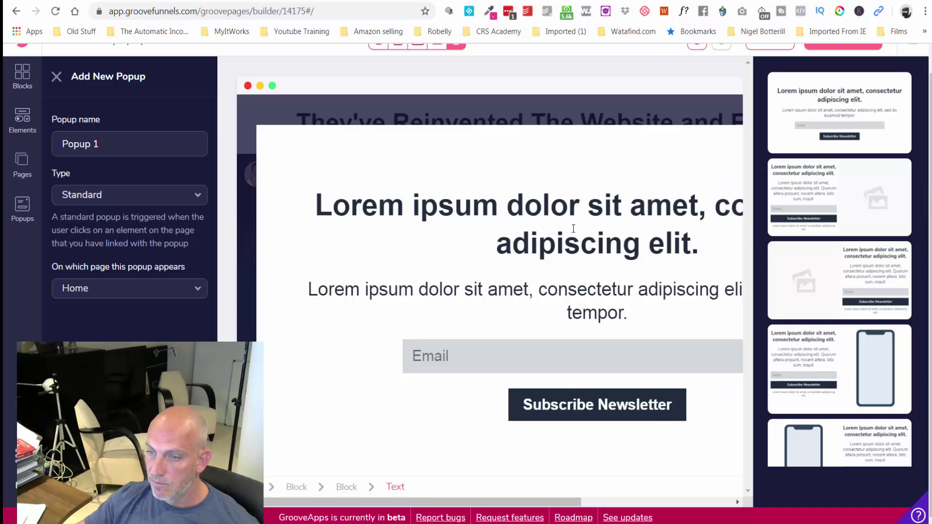
Change the popup heading to 'Enter Your Best Email To Receive our Bonuses'.
click(573, 228)
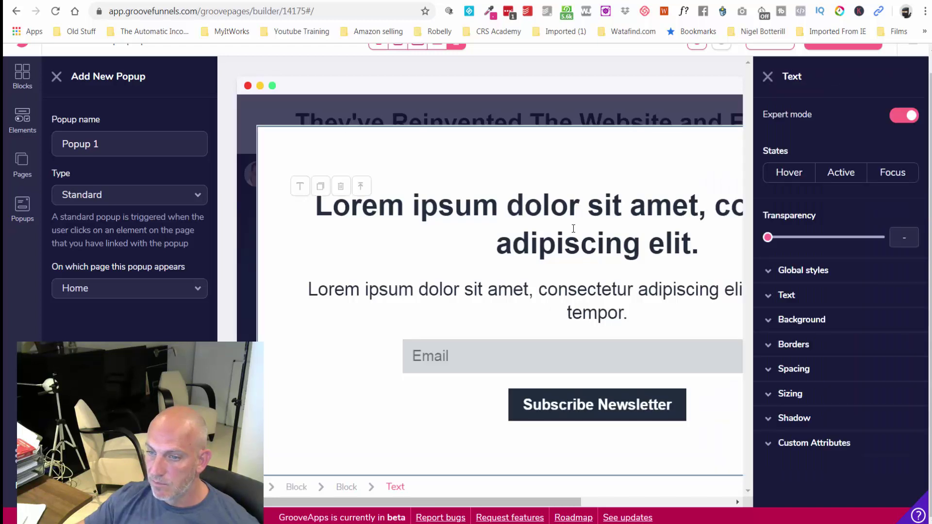
click(307, 194)
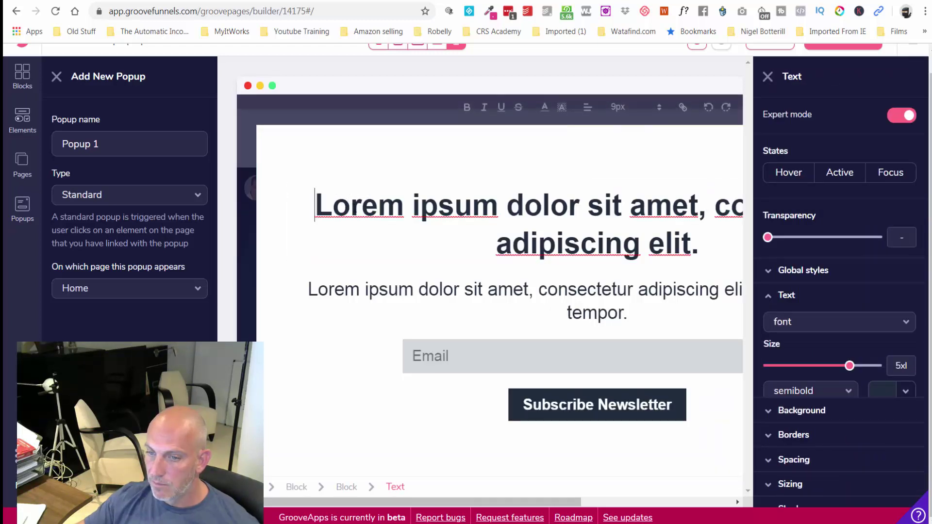
triple_click(355, 208)
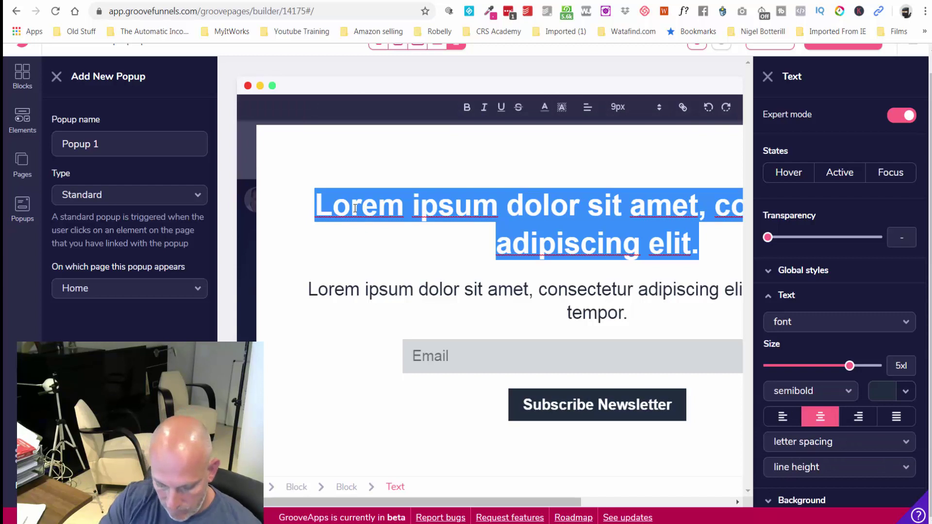
text(Em)
key(BackSpace)
text(nt)
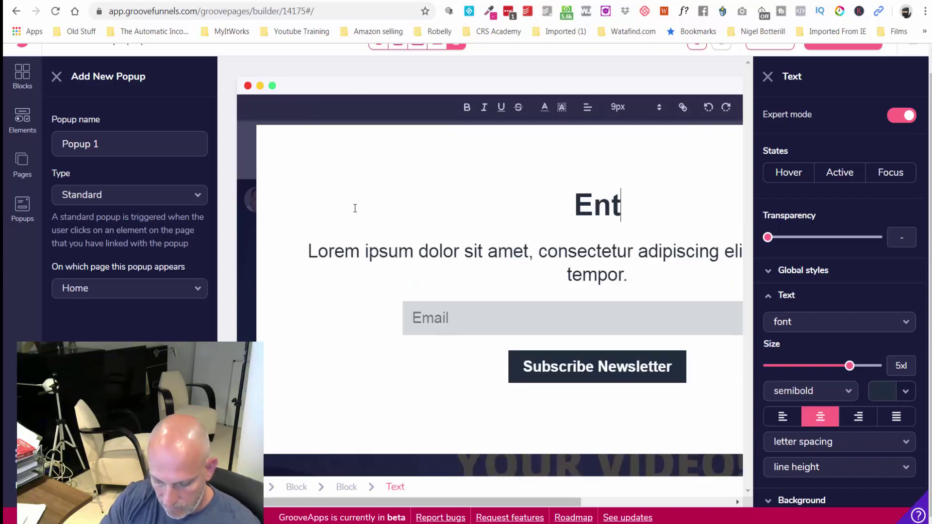
text(er Your )
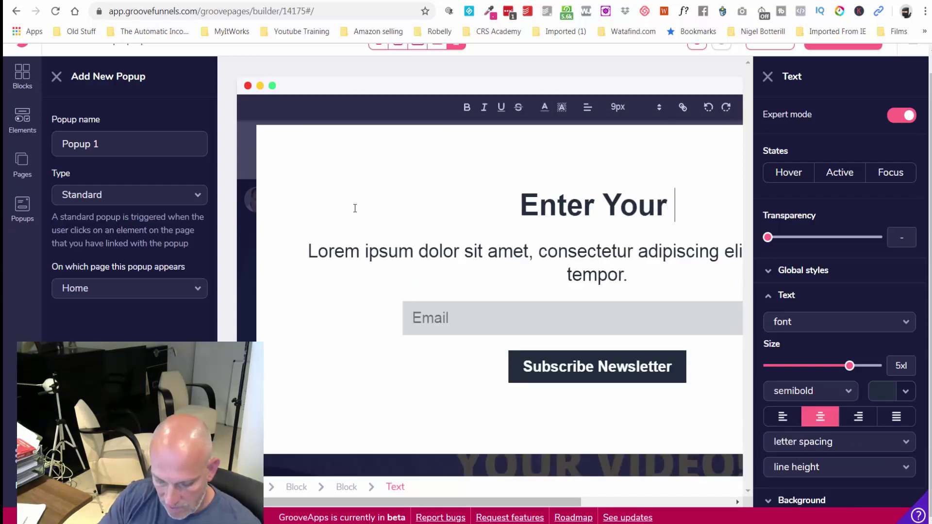
text(Best Emai)
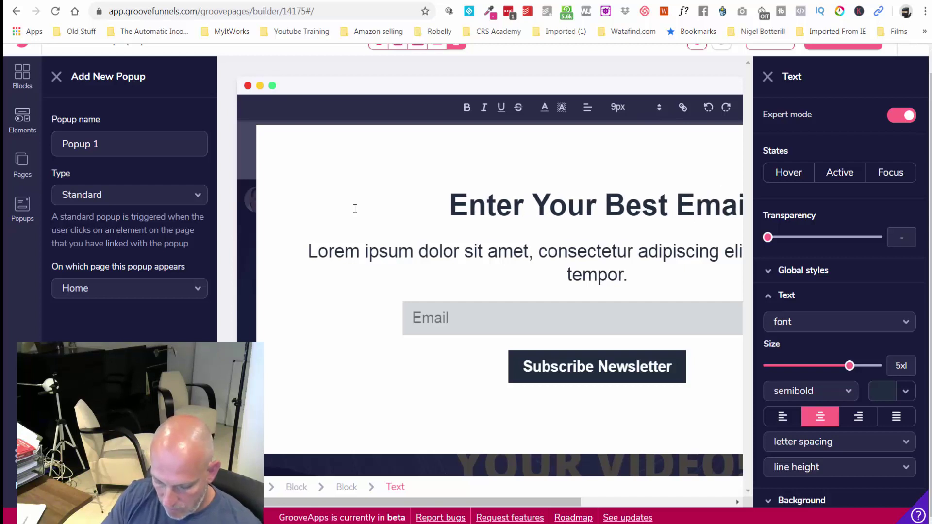
text(l T)
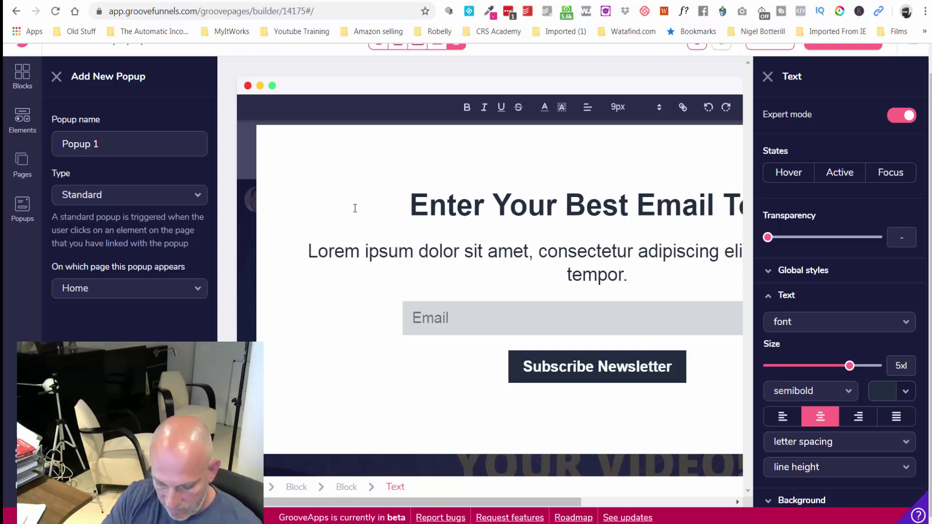
text(o Re)
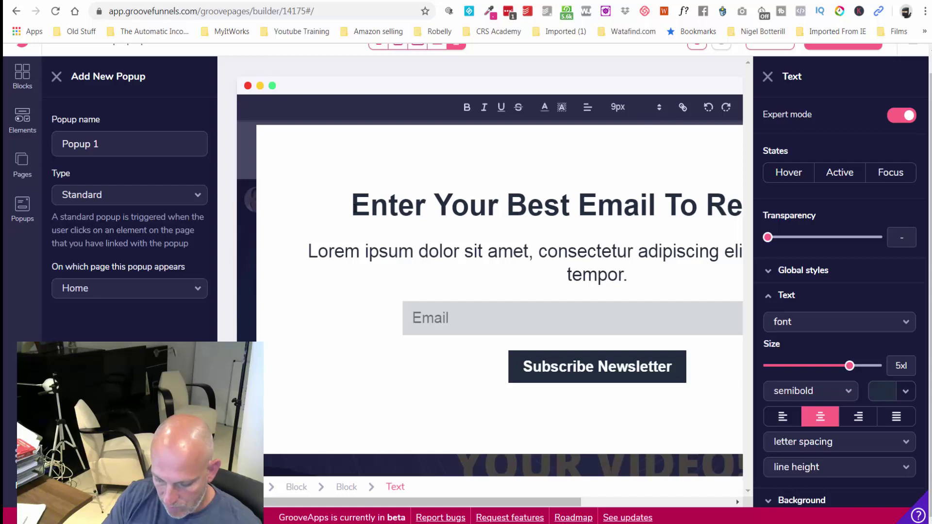
text(ceive our Bonu)
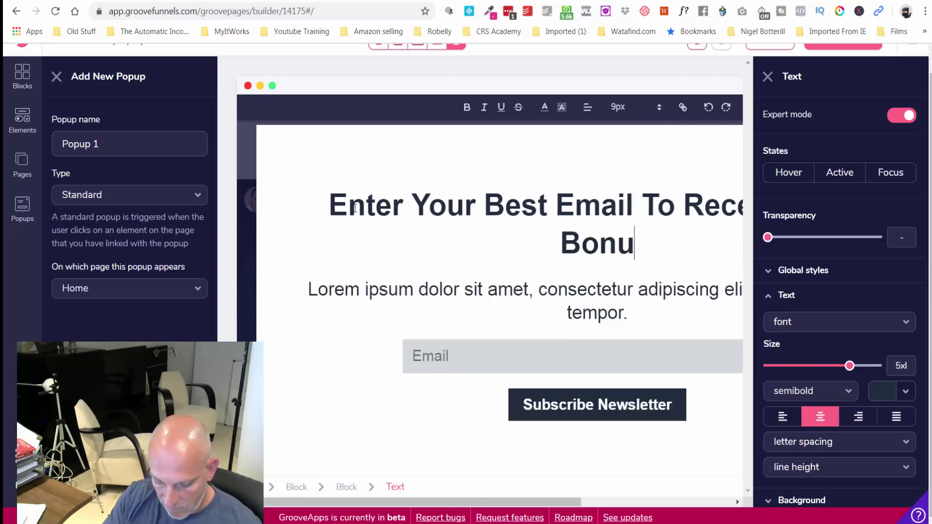
text(ses)
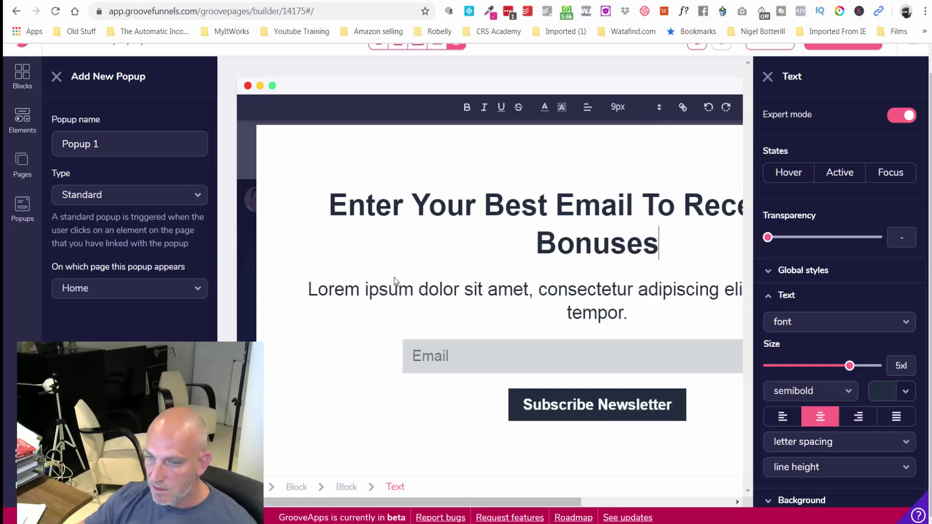
click(768, 77)
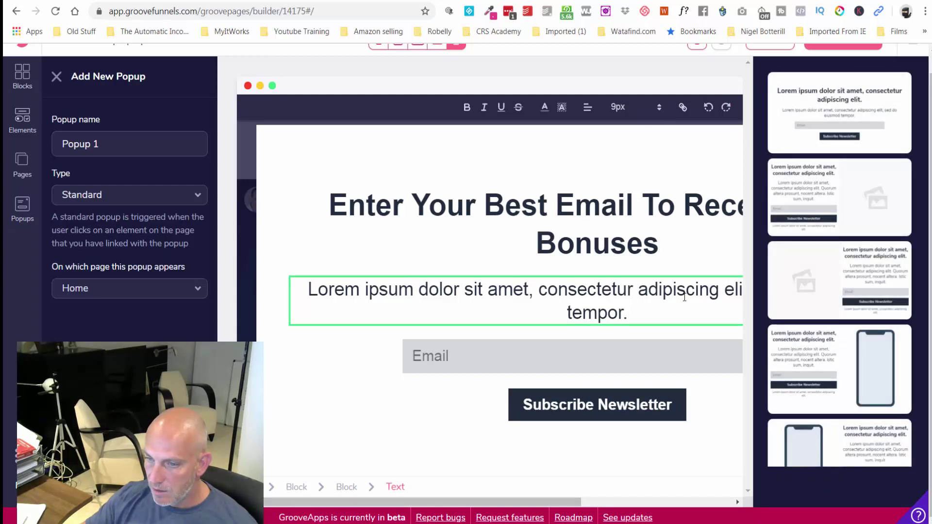
Delete the popup's lorem ipsum paragraph.
click(294, 288)
click(341, 281)
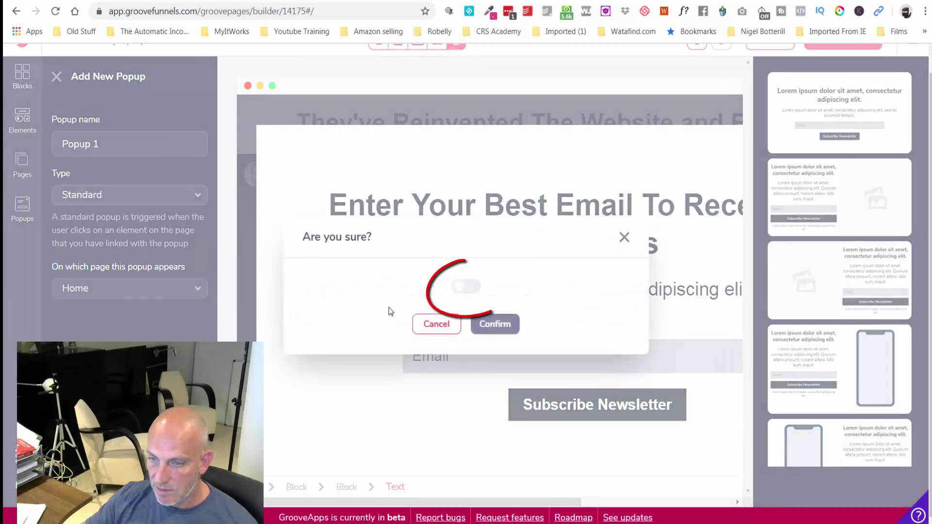
click(502, 327)
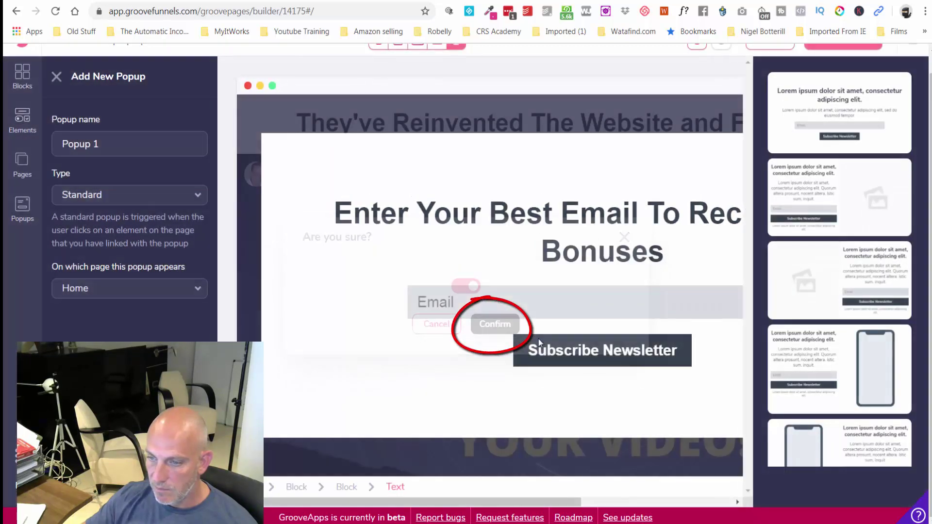
Relabel the Subscribe Newsletter button as 'Get Lifetime Access'.
click(625, 353)
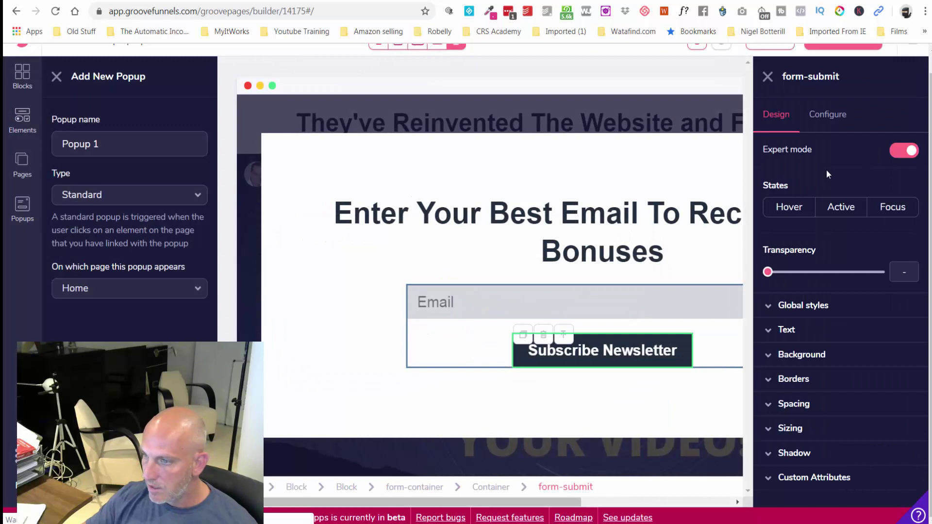
click(829, 116)
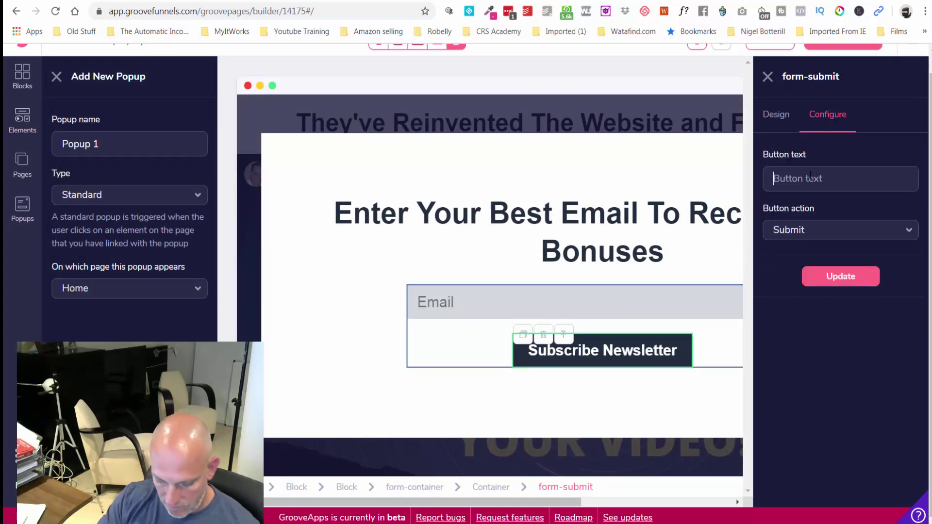
text(Get Lifet)
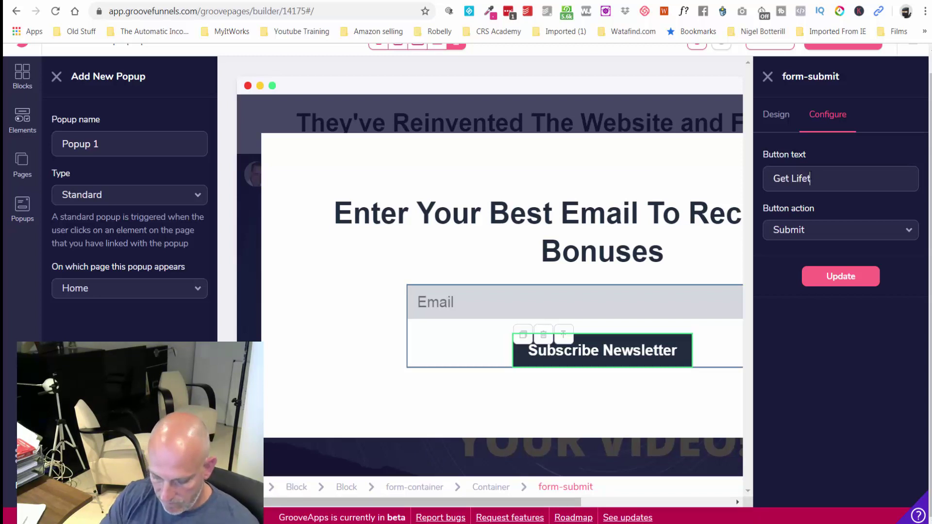
text(ime Acc)
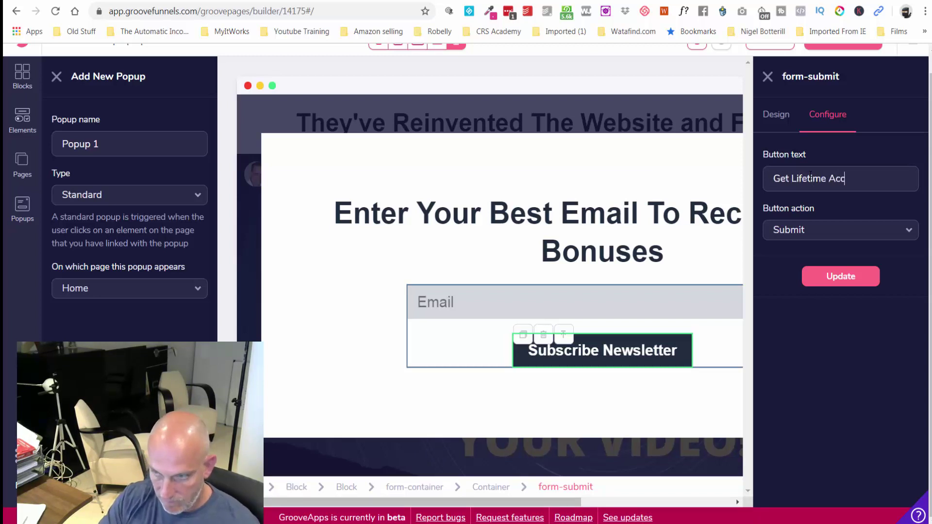
text(ess)
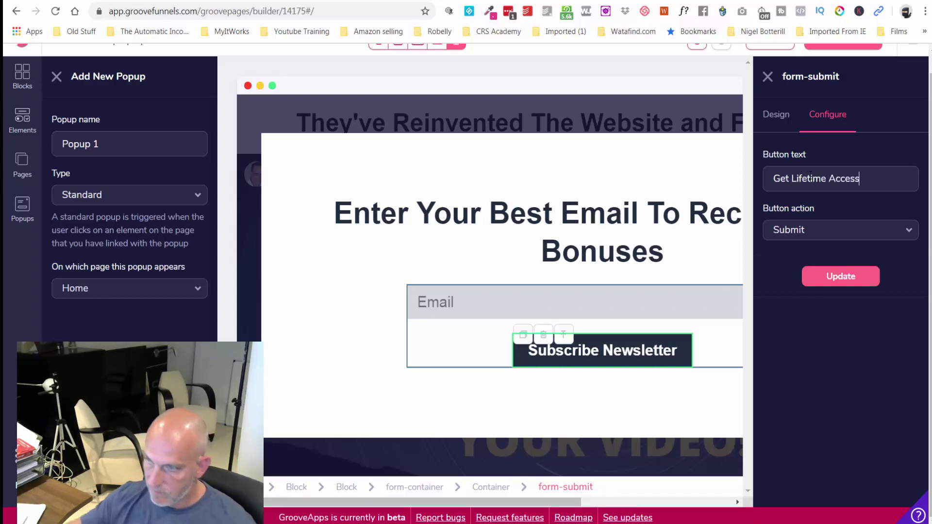
click(834, 276)
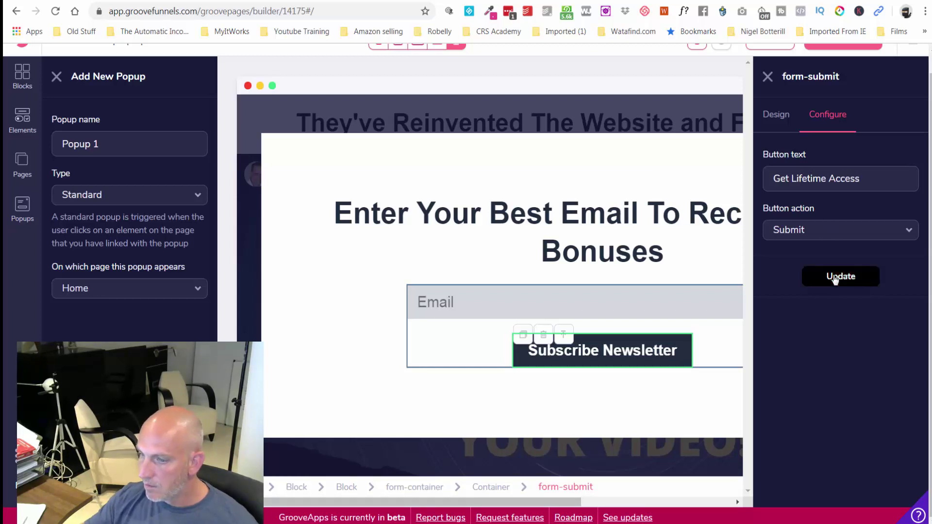
click(768, 77)
scroll(747, 219, up, 1)
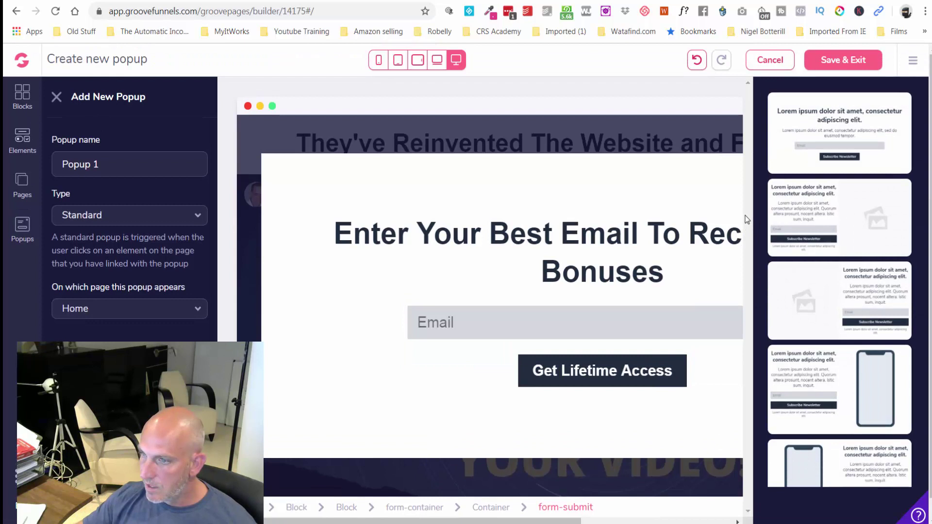
Reduce the popup block's top and bottom padding from 24 to 8.
click(689, 216)
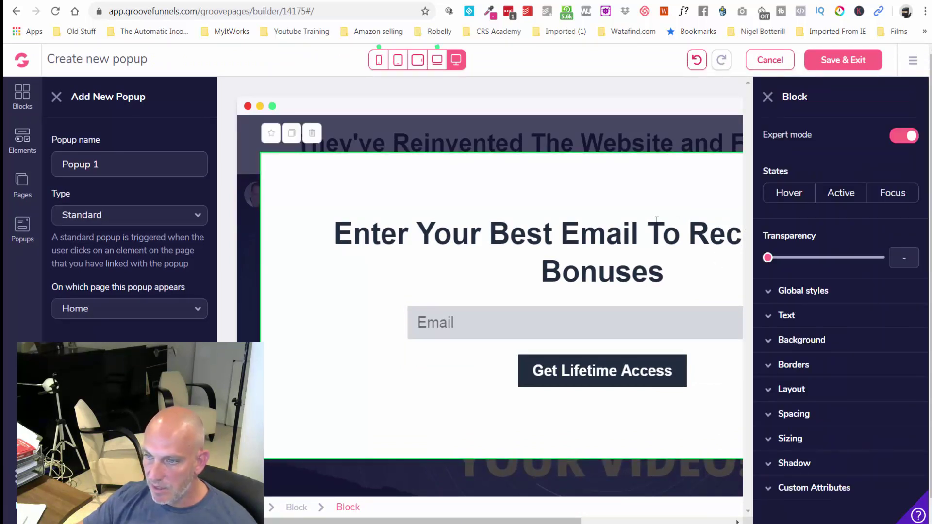
click(825, 414)
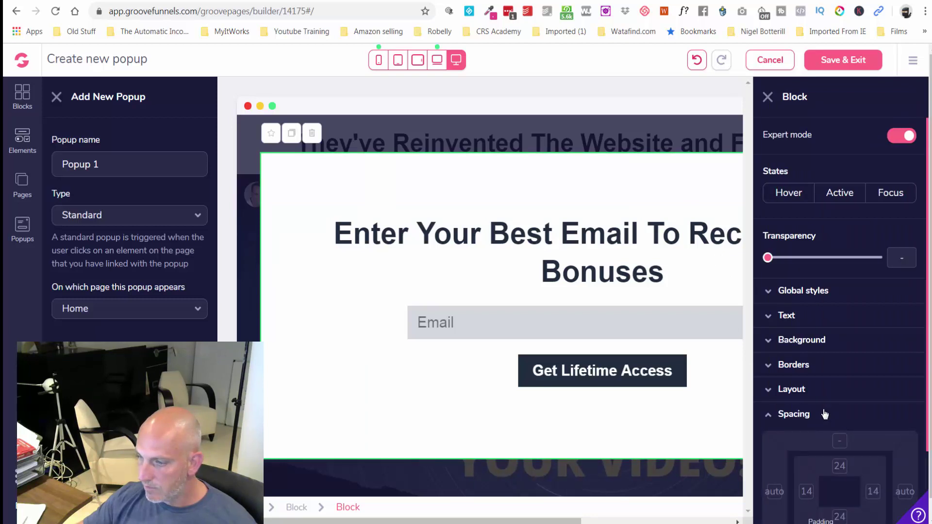
scroll(832, 437, down, 2)
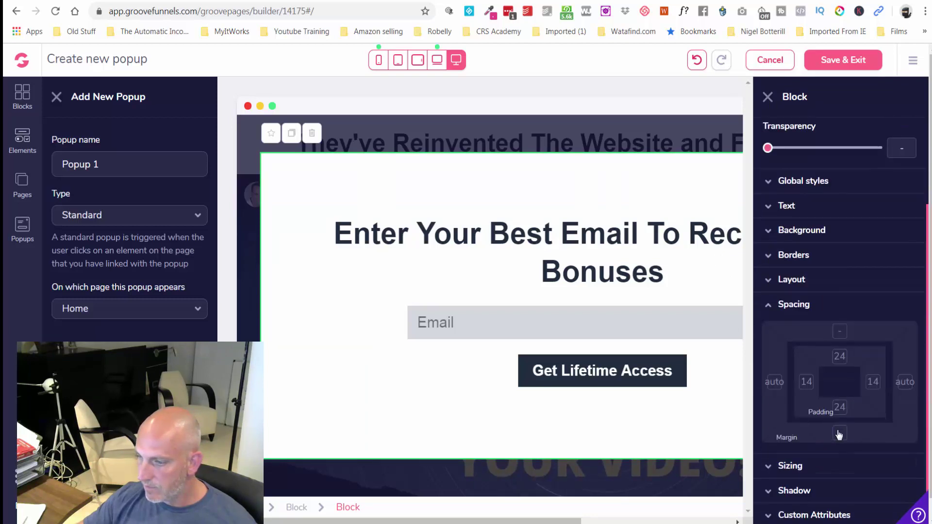
click(841, 368)
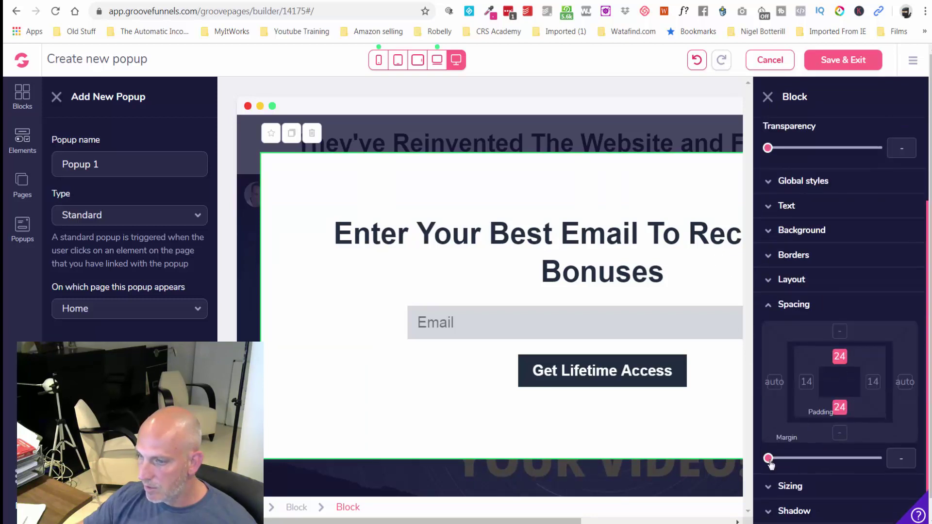
drag(769, 459, 818, 471)
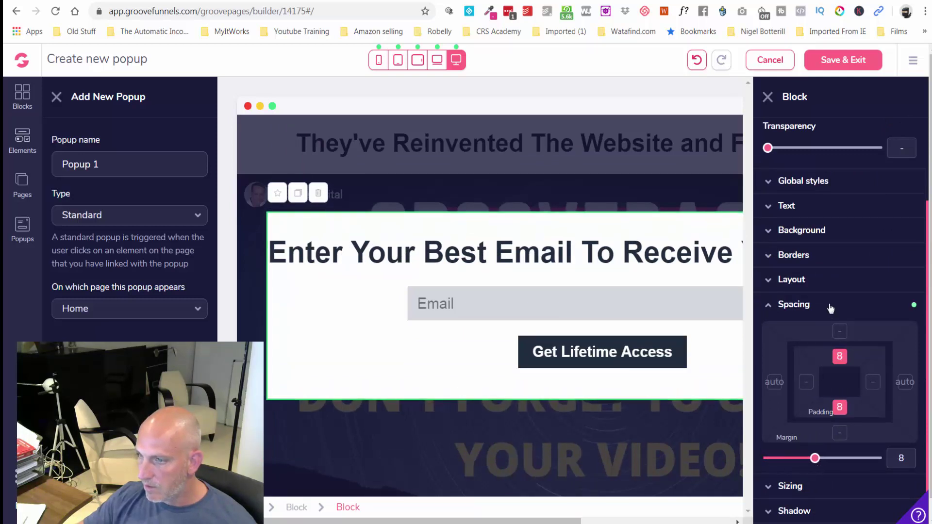
Save the popup and the bridge page.
click(854, 58)
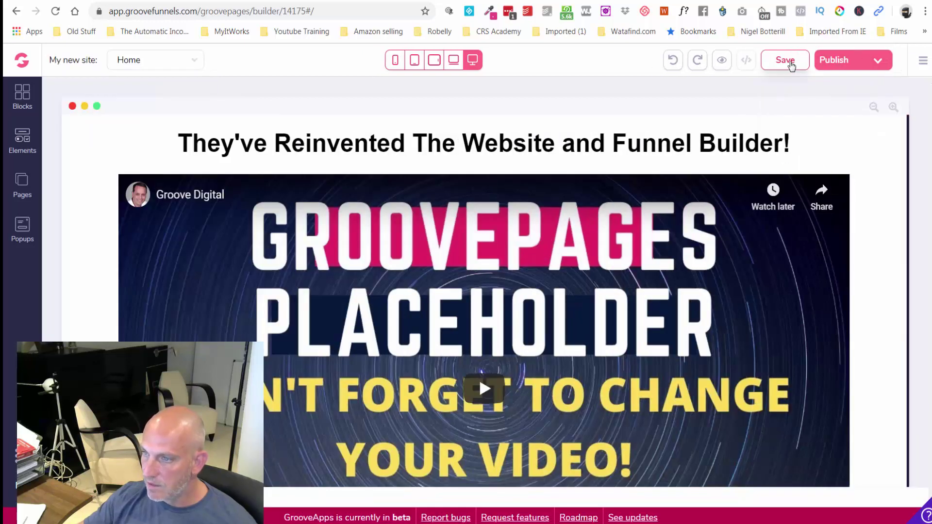
click(785, 59)
scroll(856, 250, down, 3)
Link the button below the video to open Popup 1.
click(479, 477)
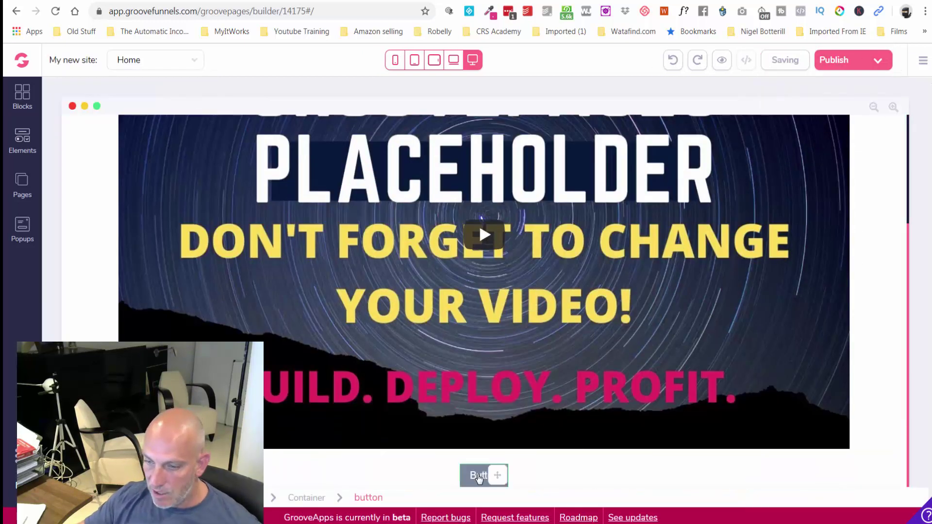
click(828, 136)
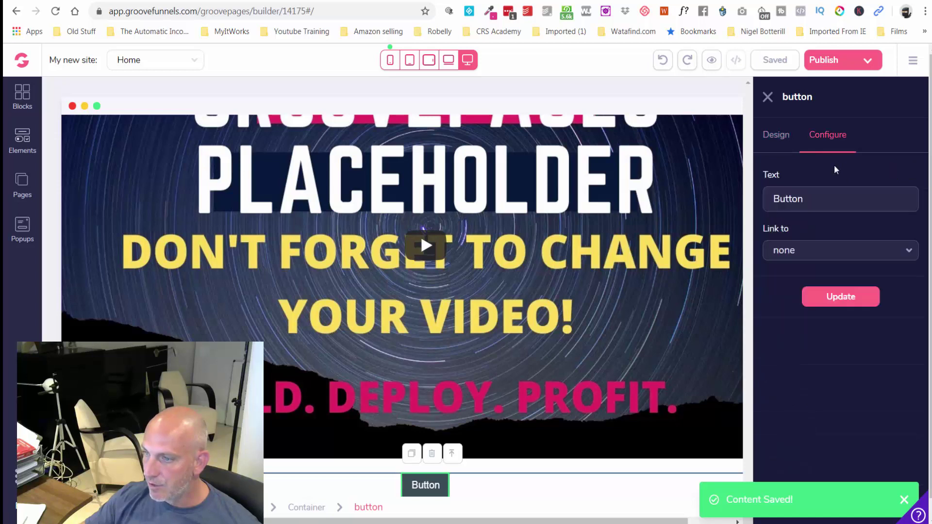
click(828, 251)
click(820, 377)
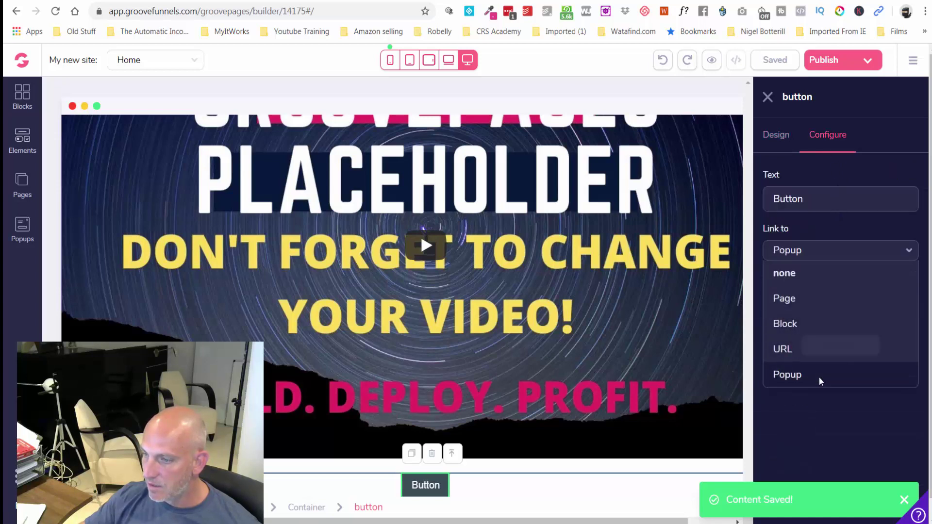
click(812, 298)
click(810, 321)
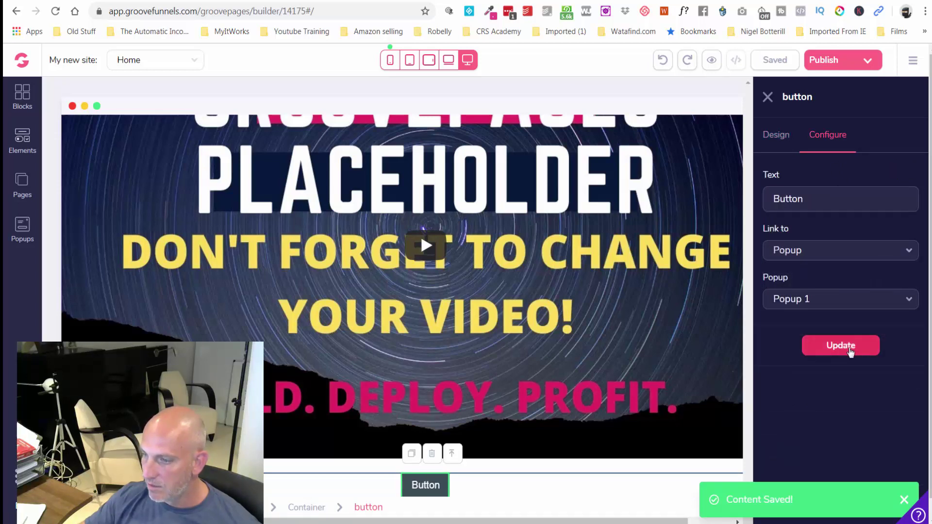
click(850, 350)
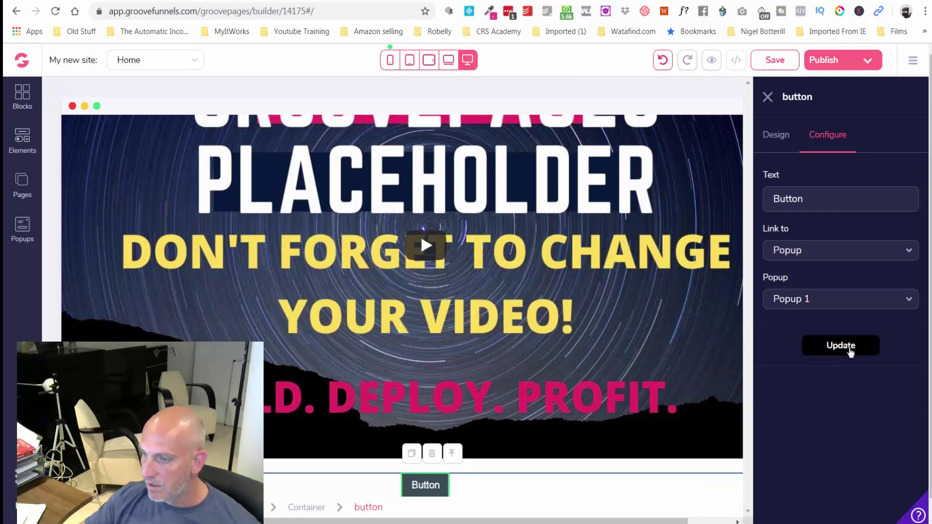
Change the button's label to 'Get Lifetime Access'.
click(768, 139)
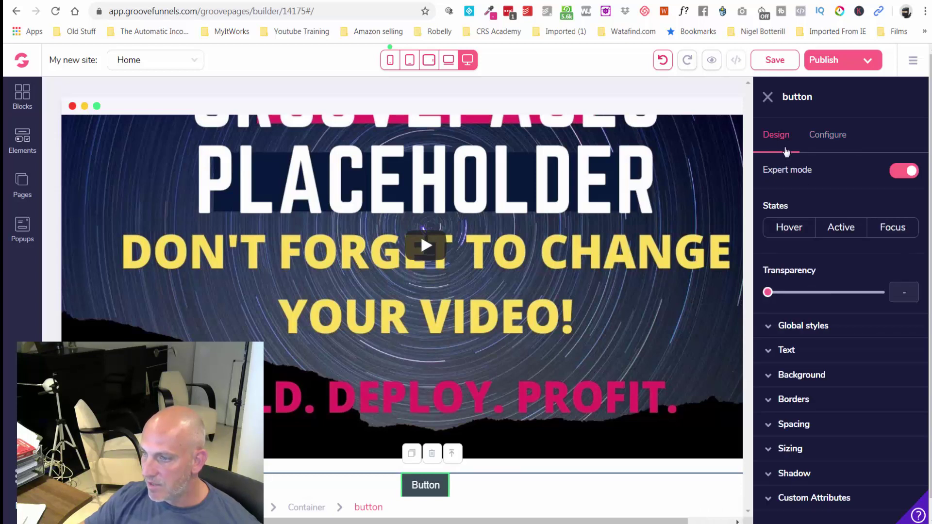
click(424, 487)
click(828, 141)
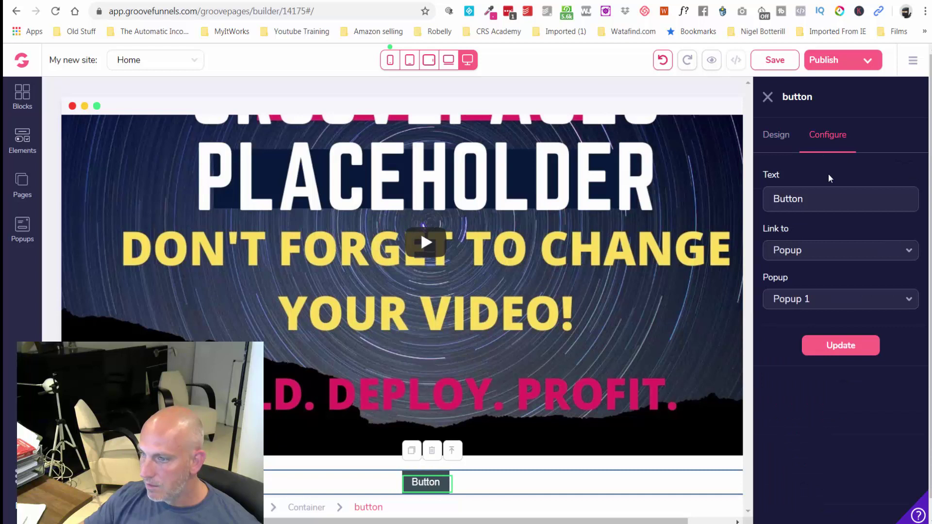
double_click(797, 200)
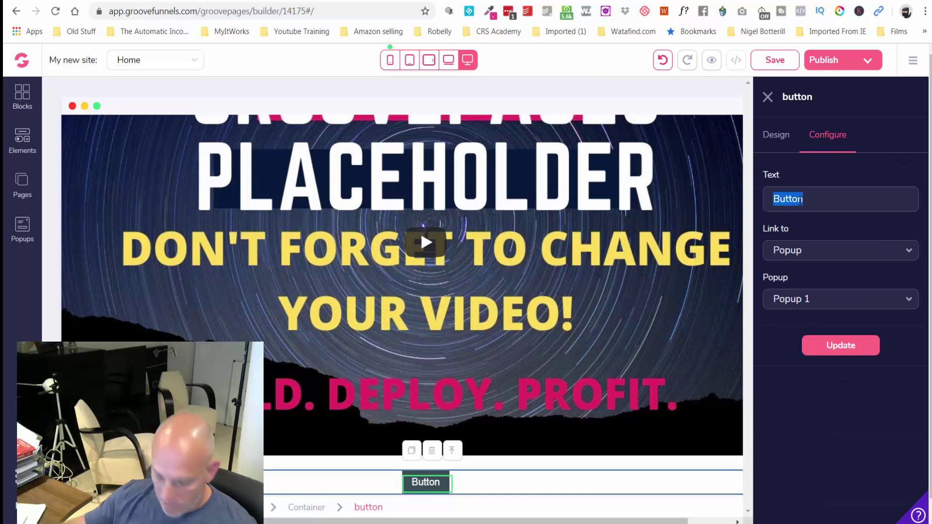
text(Get Li)
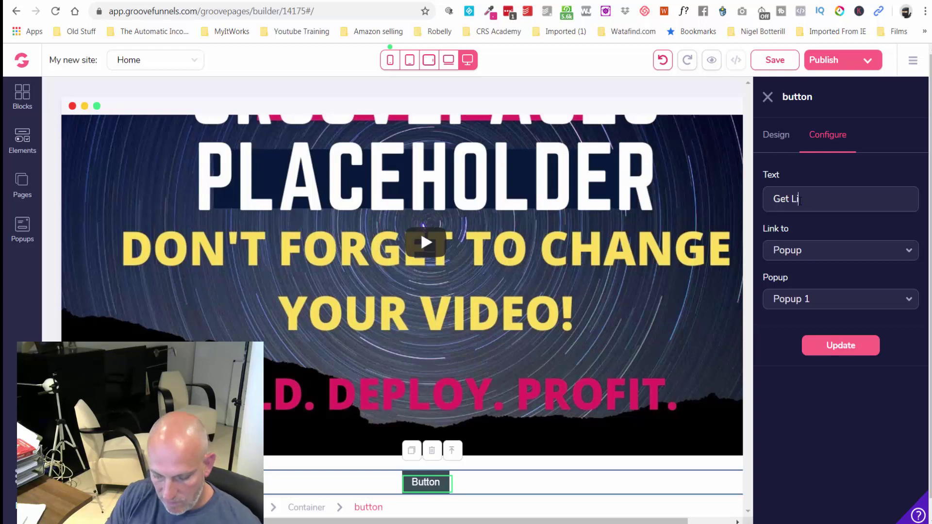
text(fetime )
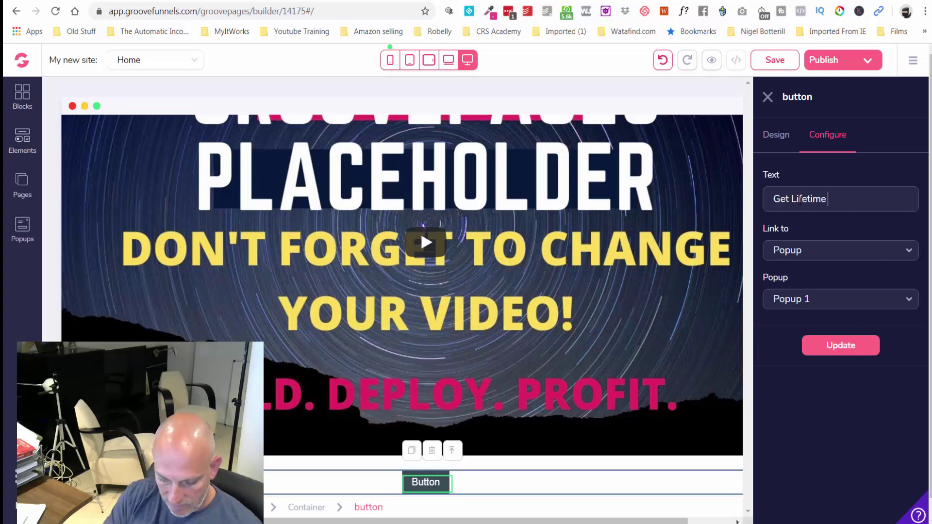
text(Ac)
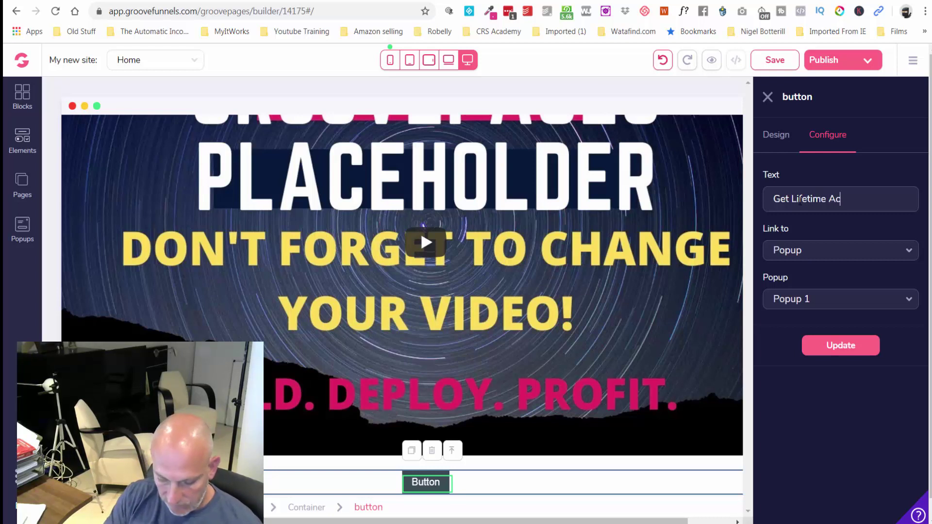
text(cess)
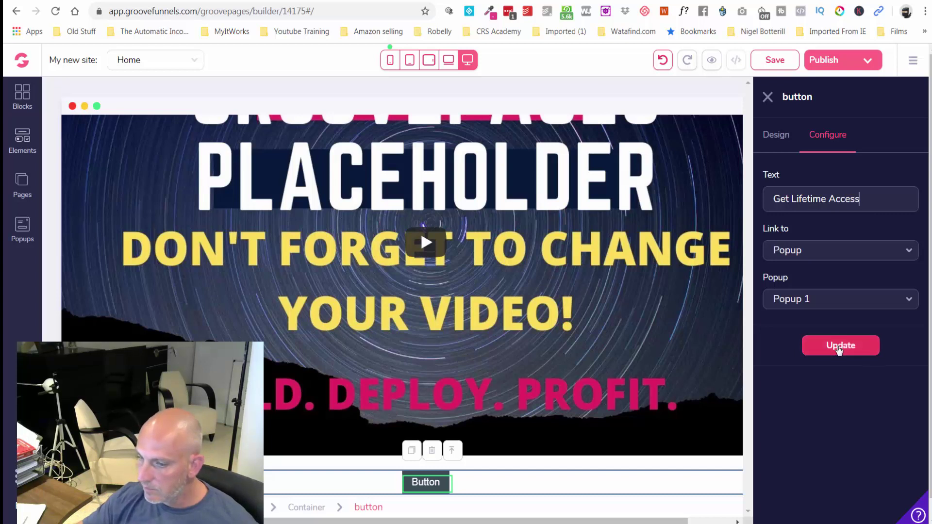
click(839, 349)
click(772, 141)
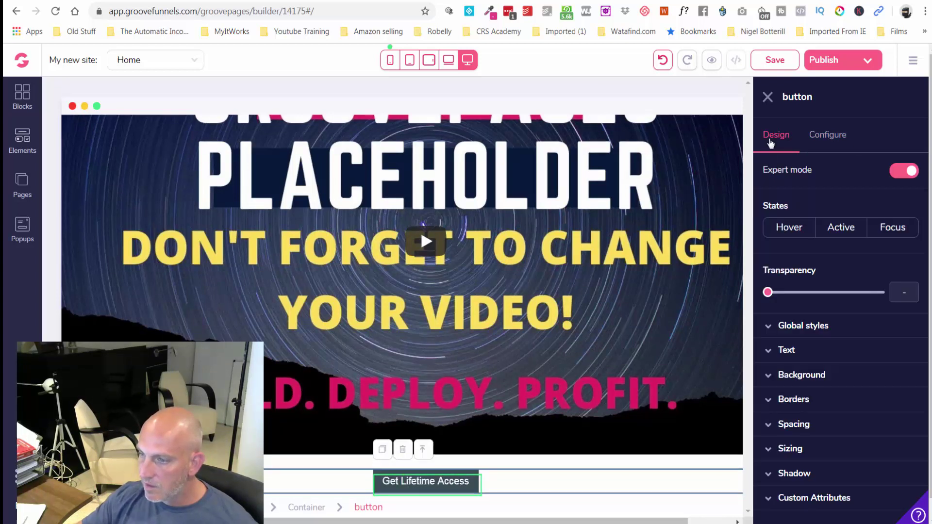
Enlarge the Get Lifetime Access button text to size 5xl and close its settings.
scroll(804, 245, down, 1)
click(808, 328)
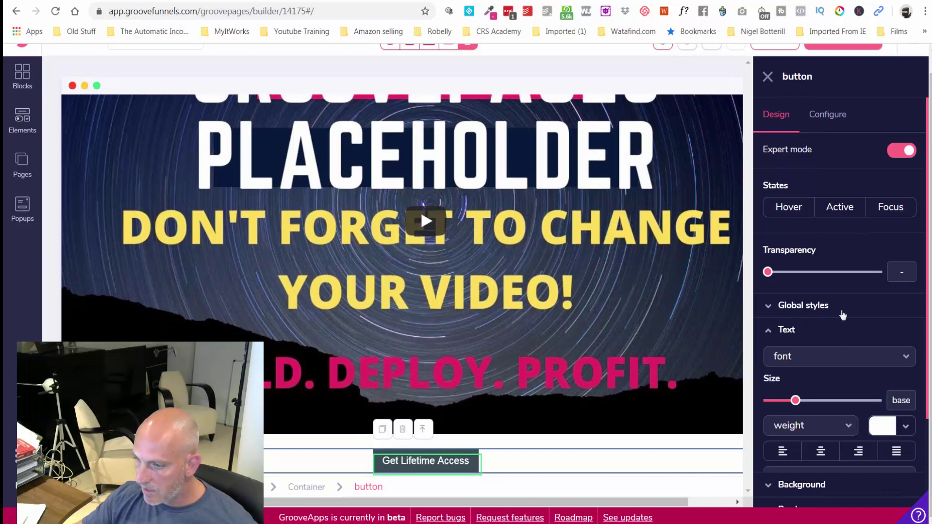
scroll(816, 330, down, 3)
drag(812, 276, 850, 277)
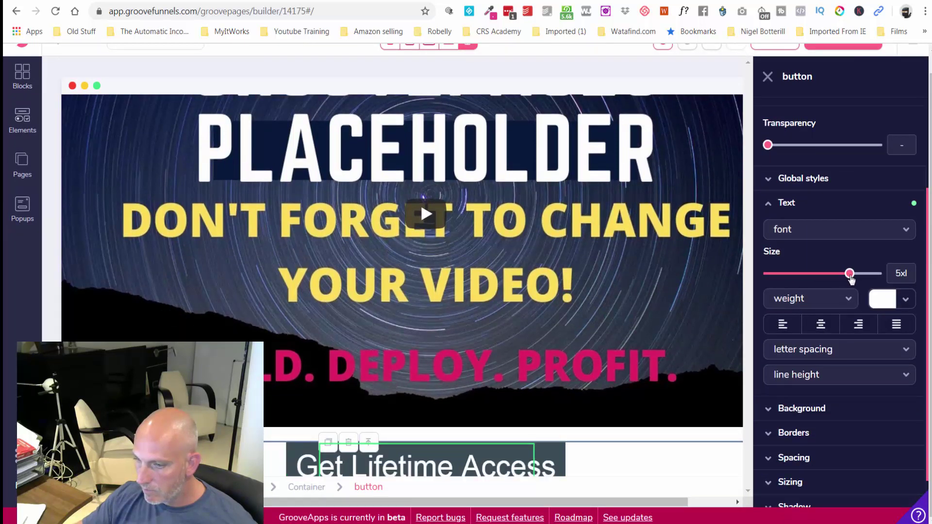
scroll(651, 359, down, 1)
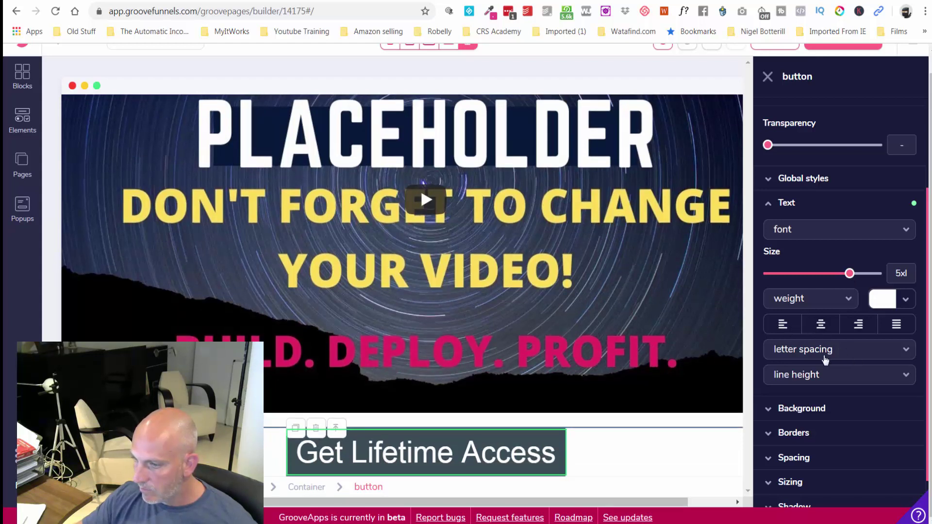
scroll(827, 363, down, 1)
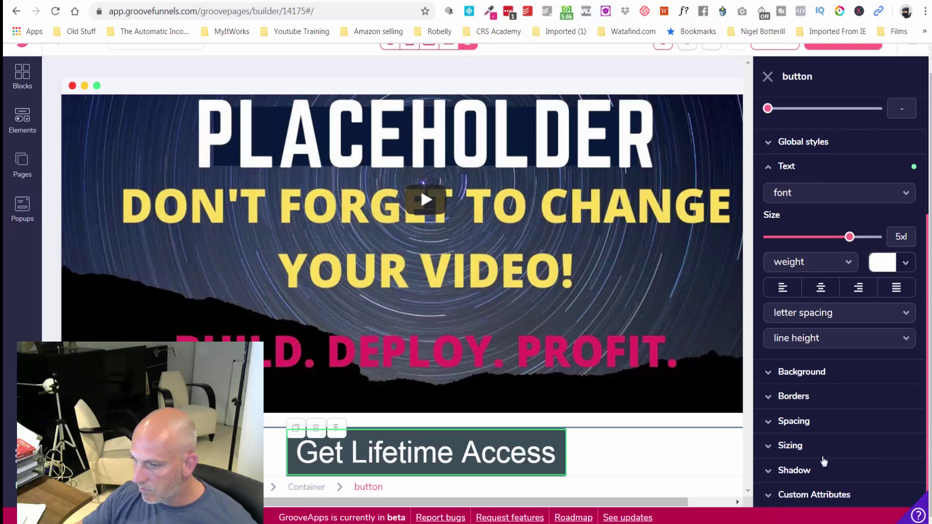
click(768, 79)
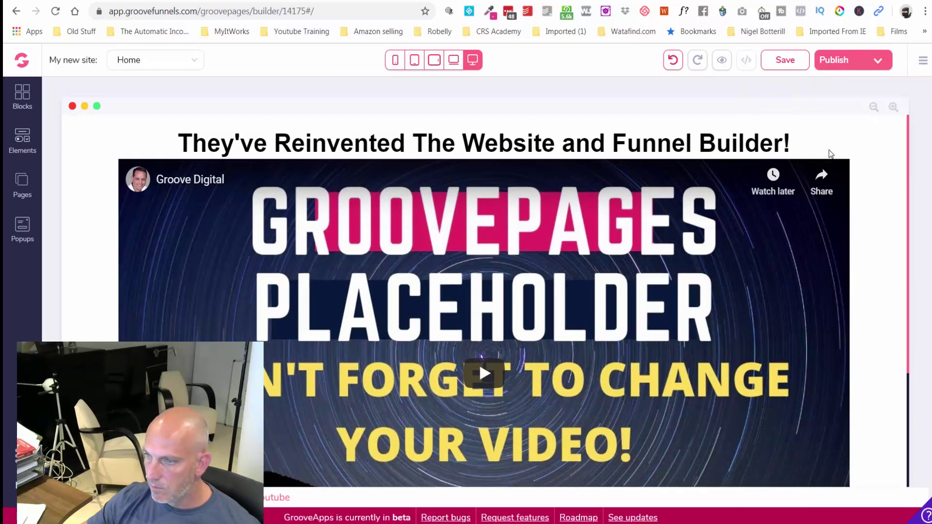
Set the video to ID XypSEHFbbyw with autoplay enabled, then save the page.
click(844, 173)
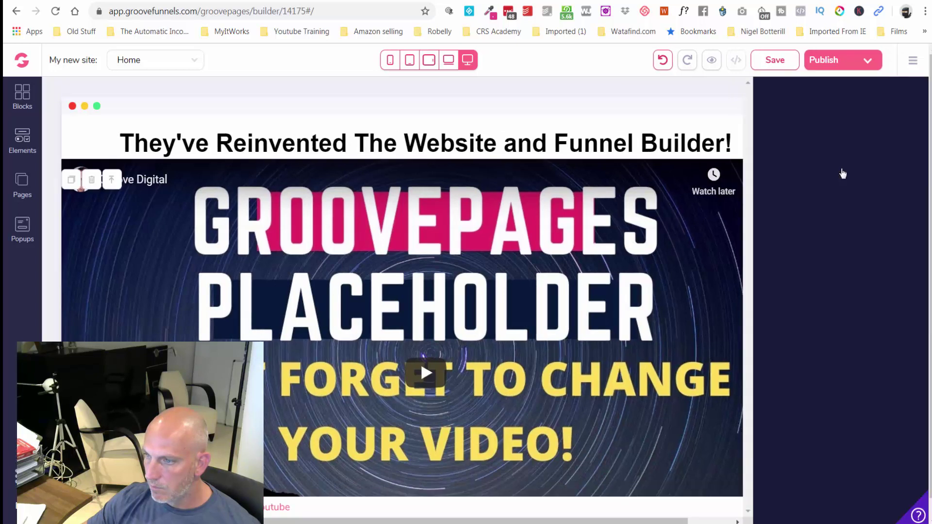
click(829, 139)
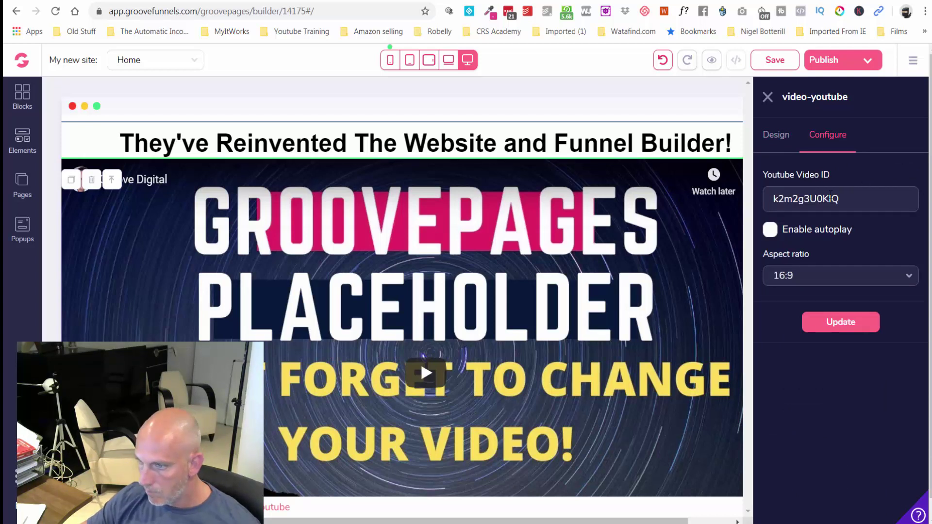
double_click(806, 199)
text(https://youtu.be/XypSEHFbbyw)
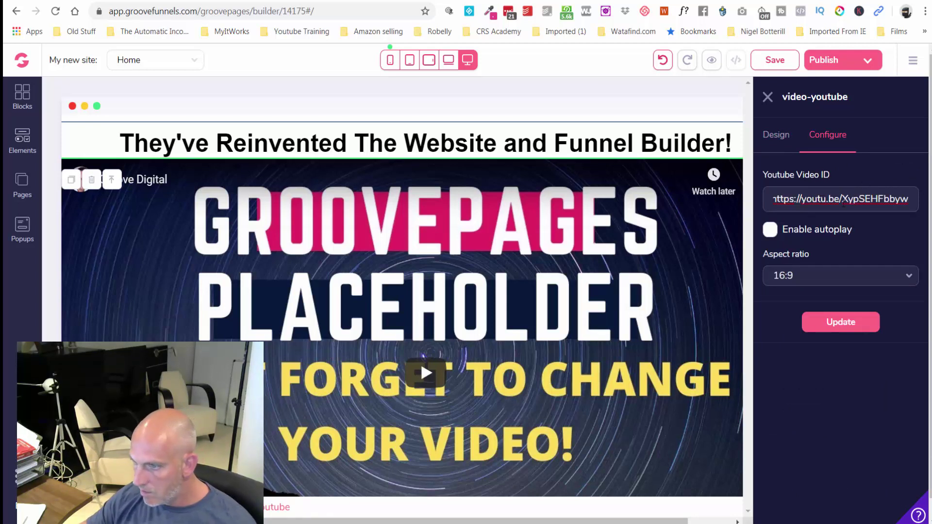
drag(843, 200, 772, 200)
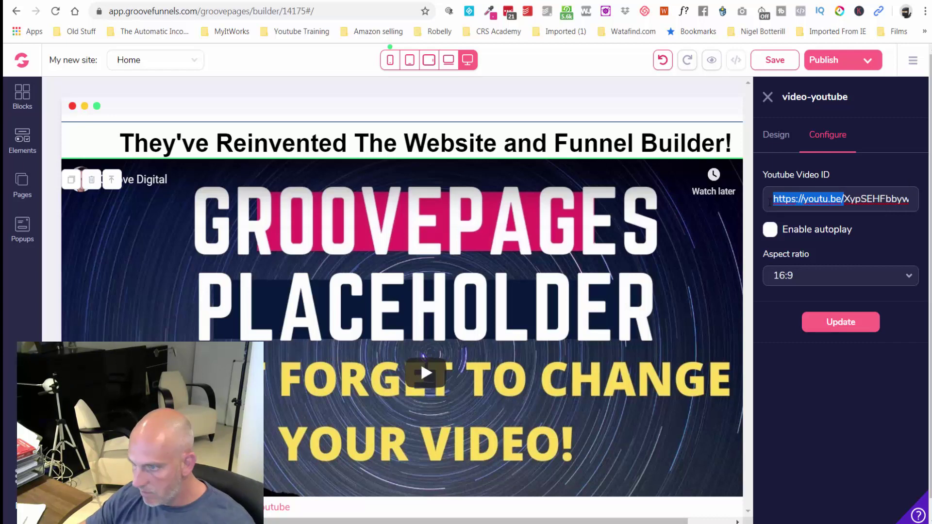
key(BackSpace)
click(770, 229)
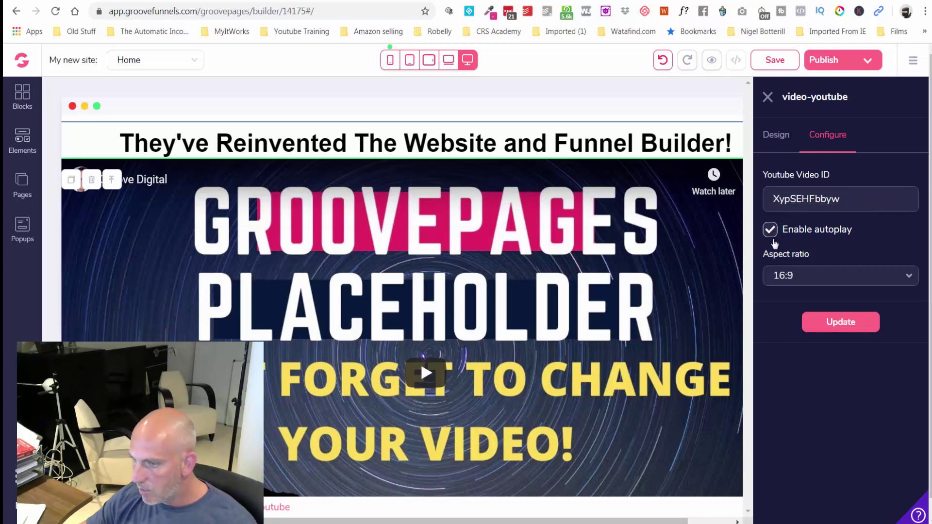
click(838, 323)
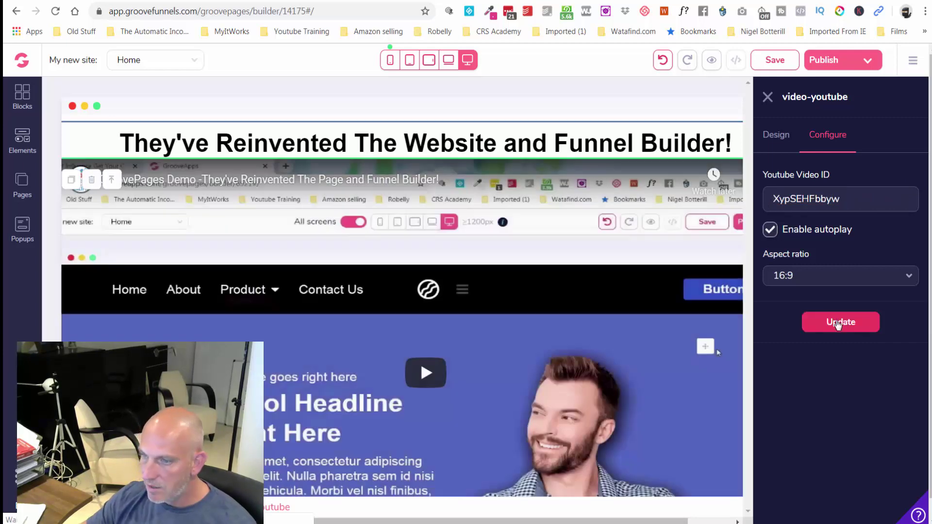
click(775, 60)
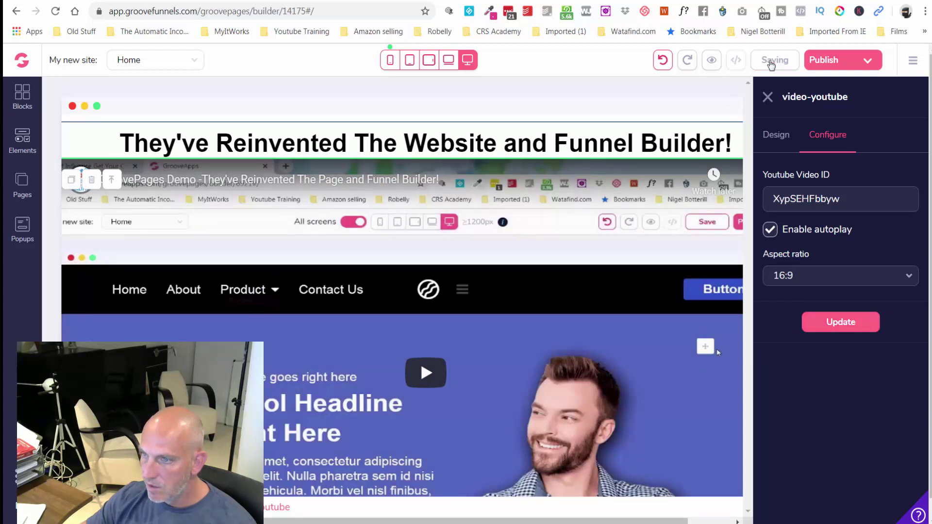
click(765, 98)
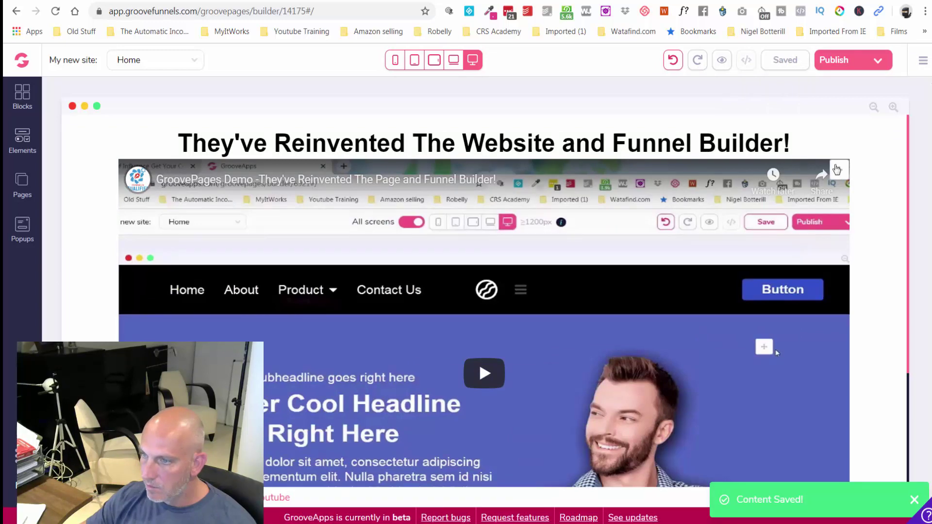
Give the headline a bottom margin of 4 and save the page.
click(769, 136)
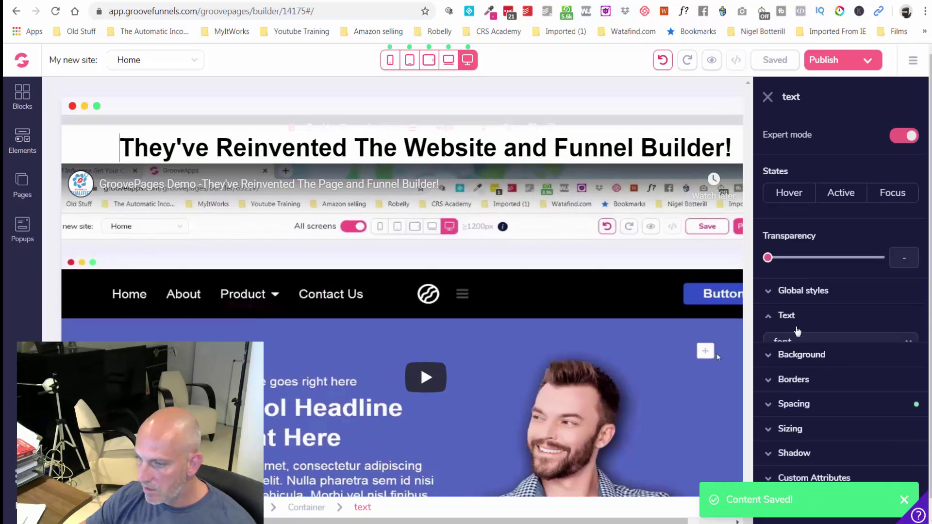
click(789, 314)
click(816, 442)
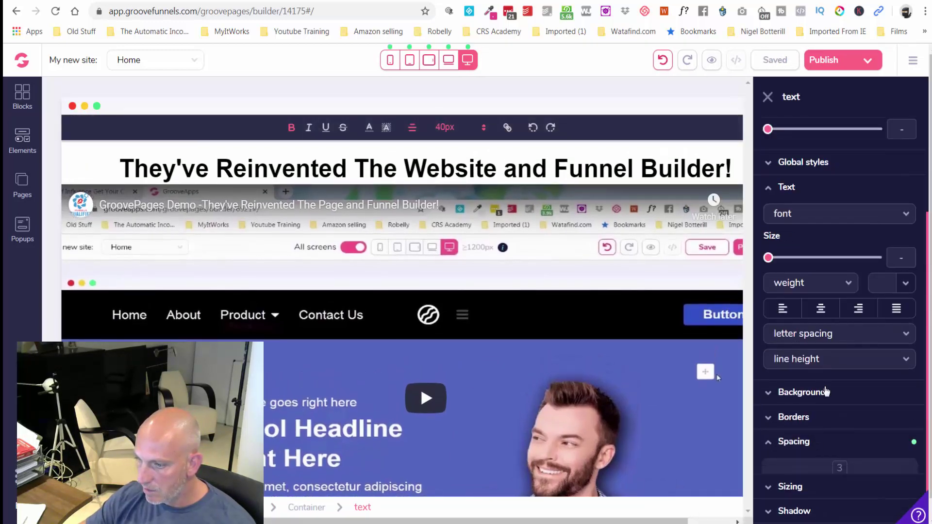
click(840, 357)
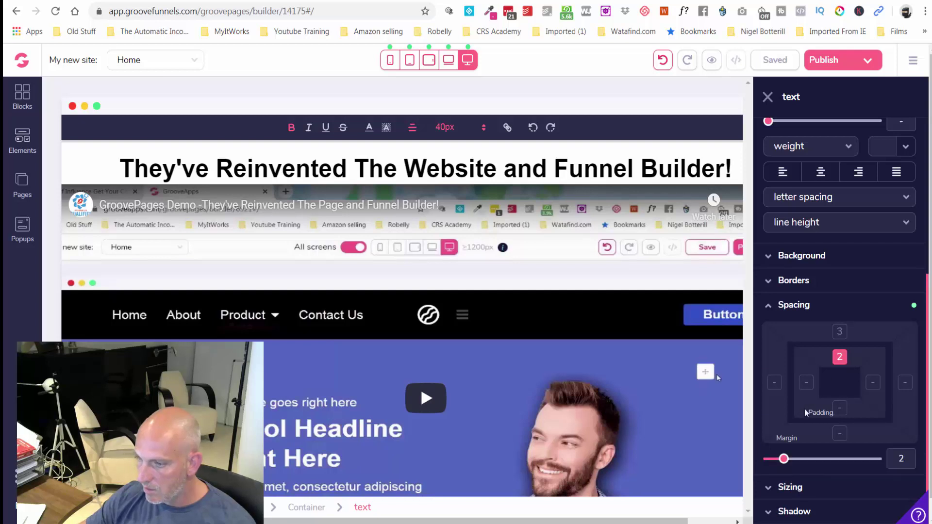
click(785, 459)
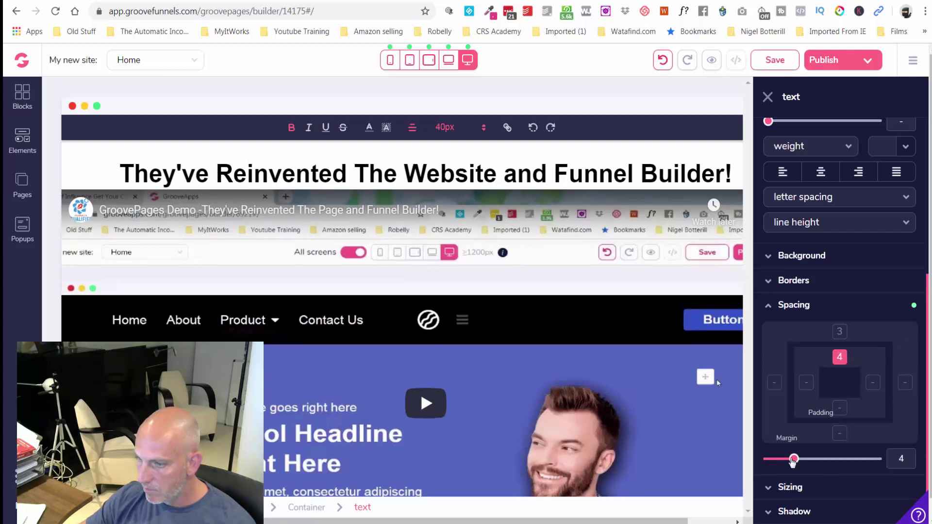
click(840, 358)
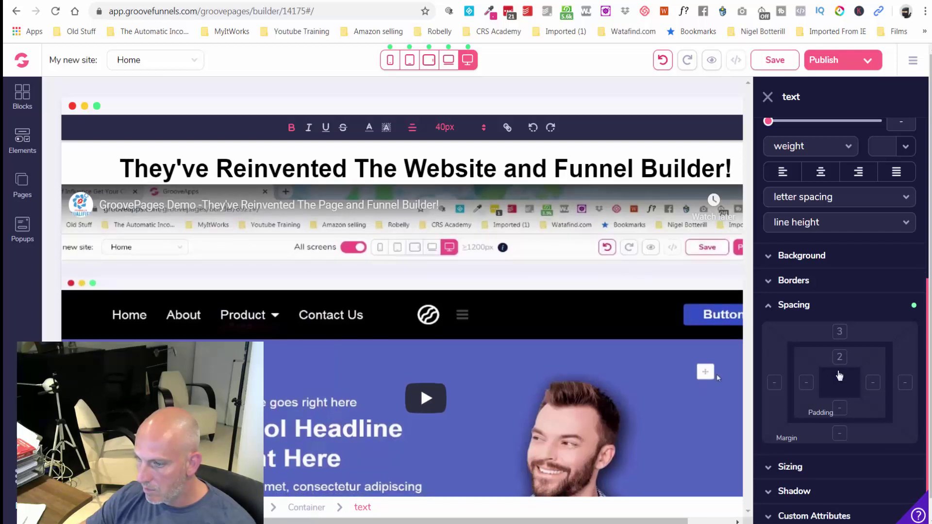
click(840, 433)
click(797, 460)
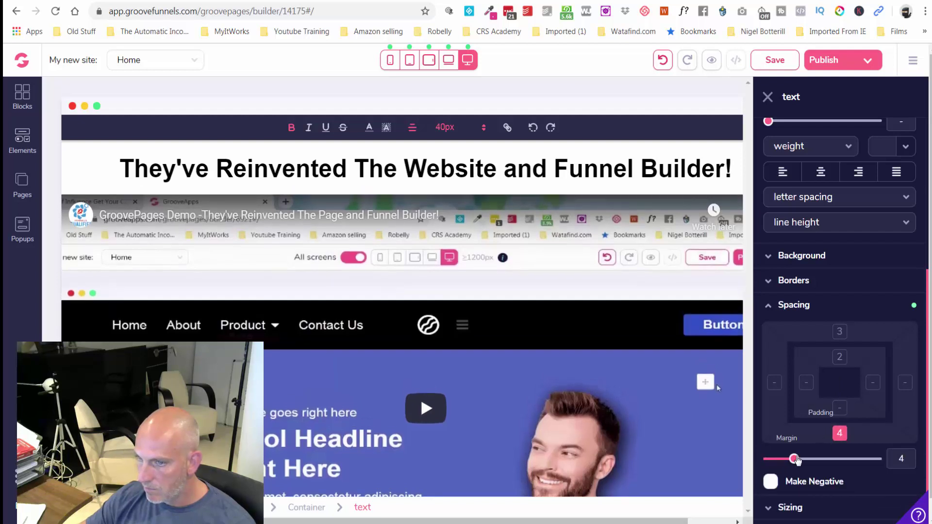
click(693, 245)
click(776, 63)
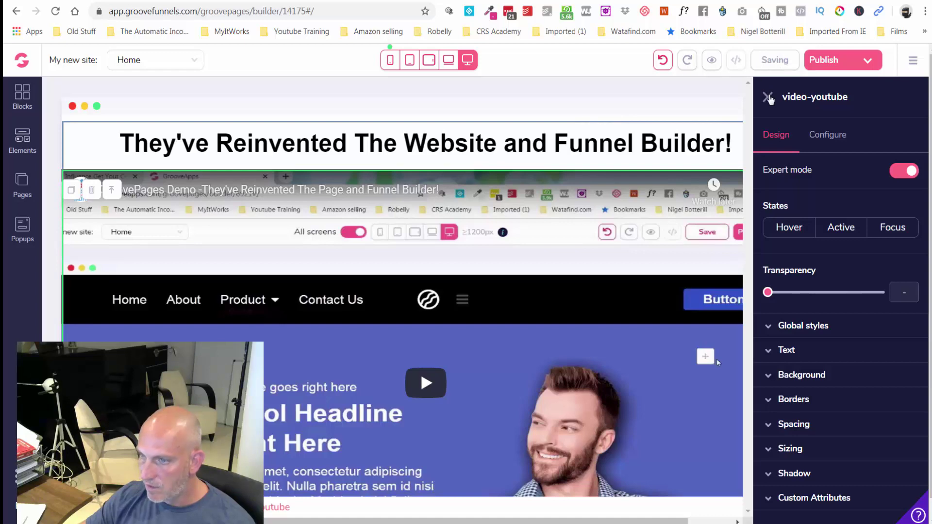
click(768, 97)
Verify the Get Lifetime Access button links to Popup 1.
scroll(776, 169, down, 3)
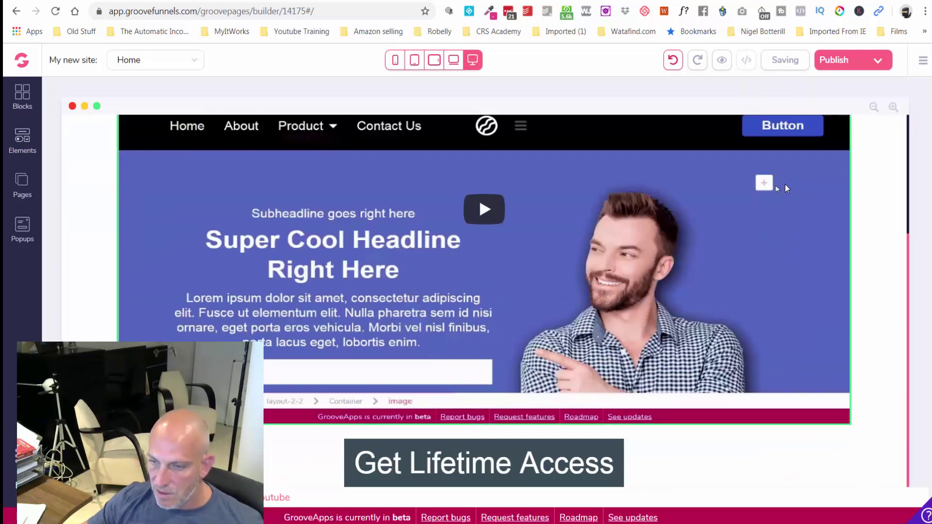
click(484, 469)
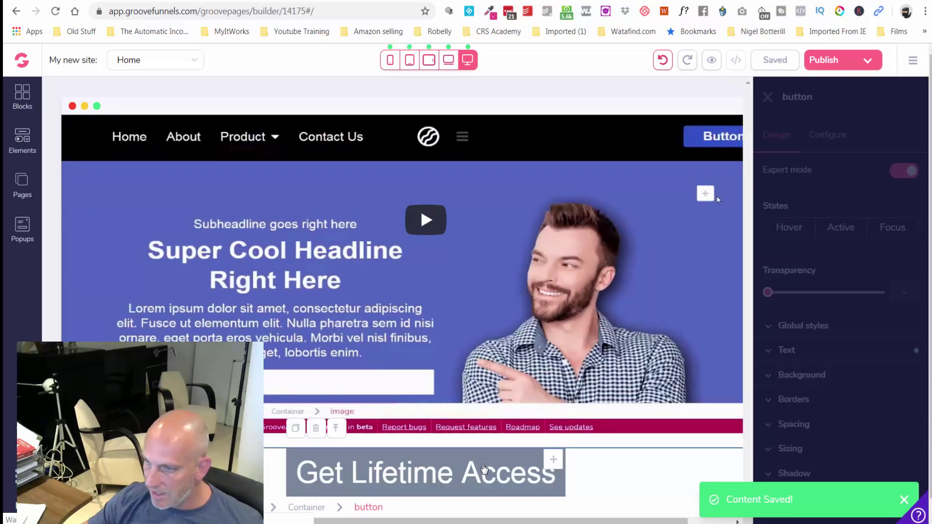
click(830, 133)
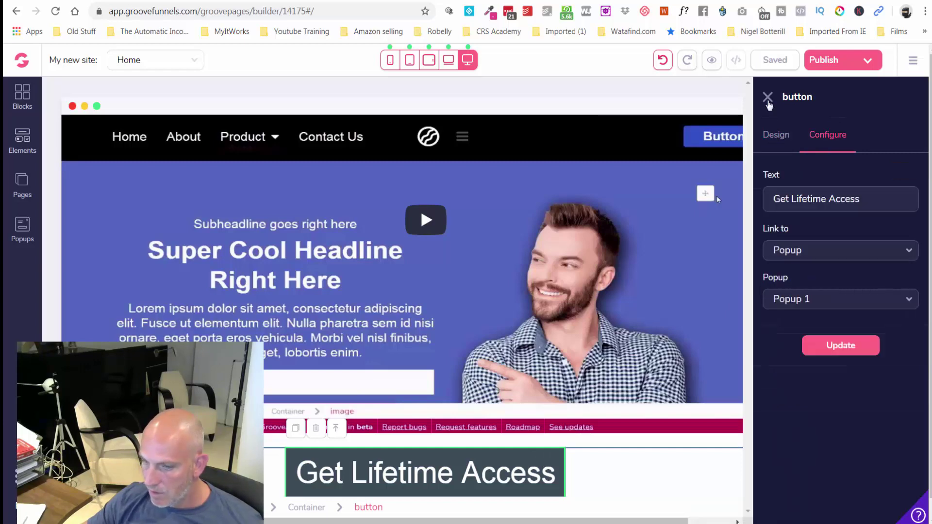
click(768, 97)
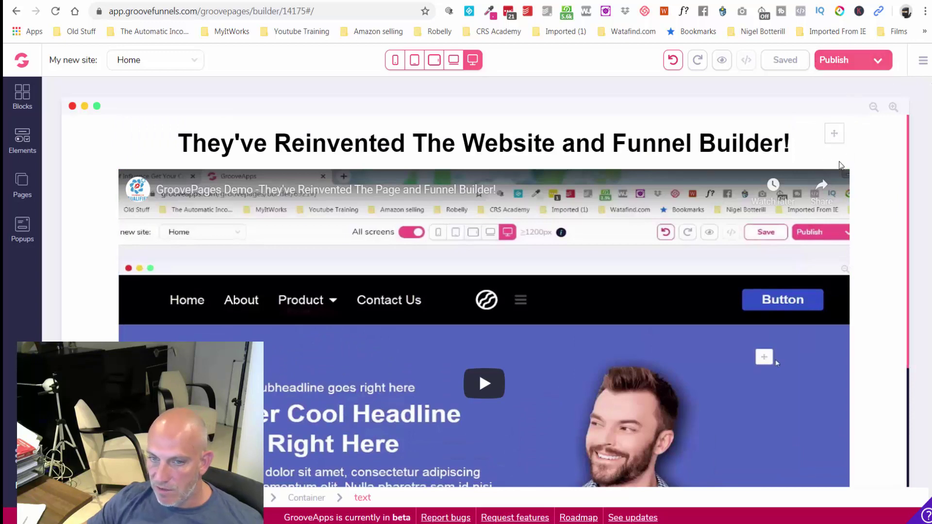
scroll(92, 193, down, 3)
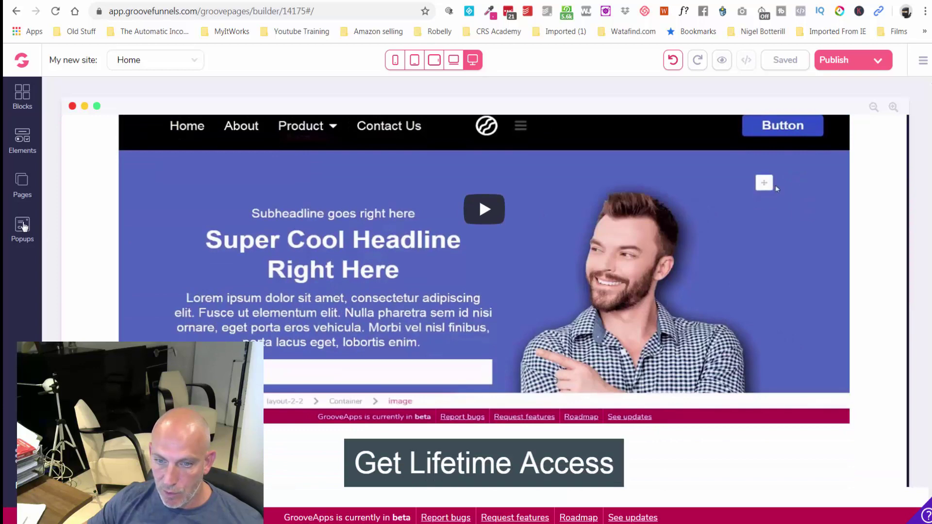
Rename the site to 'Groove Bridge Page' in the site settings.
click(23, 227)
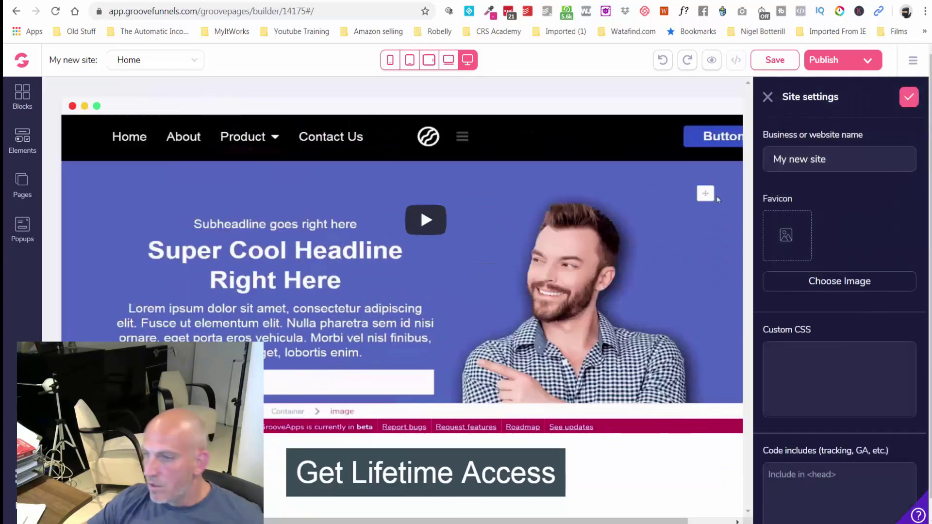
triple_click(797, 164)
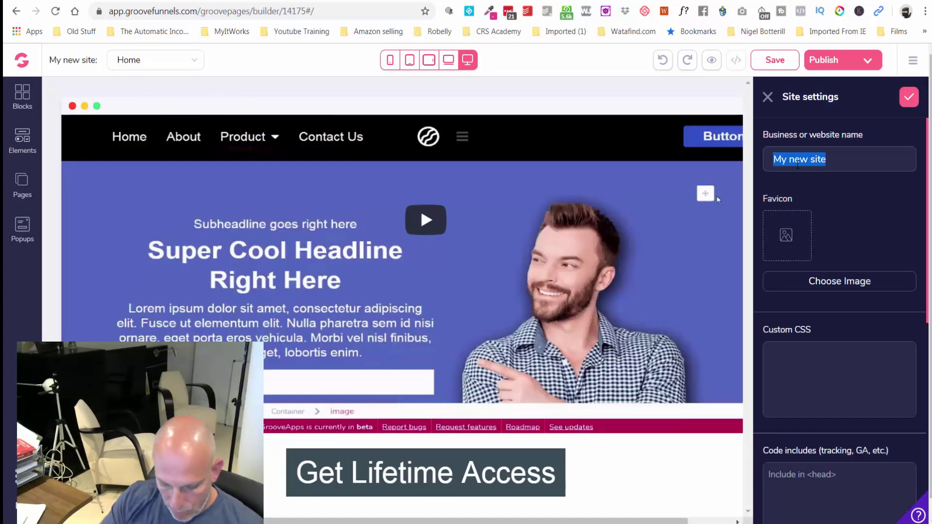
text(Groove )
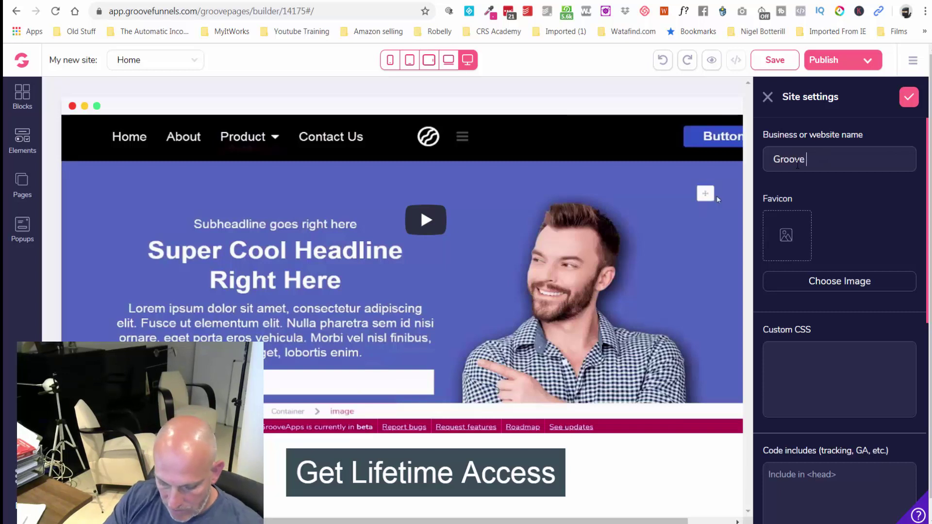
text(Bridge Page)
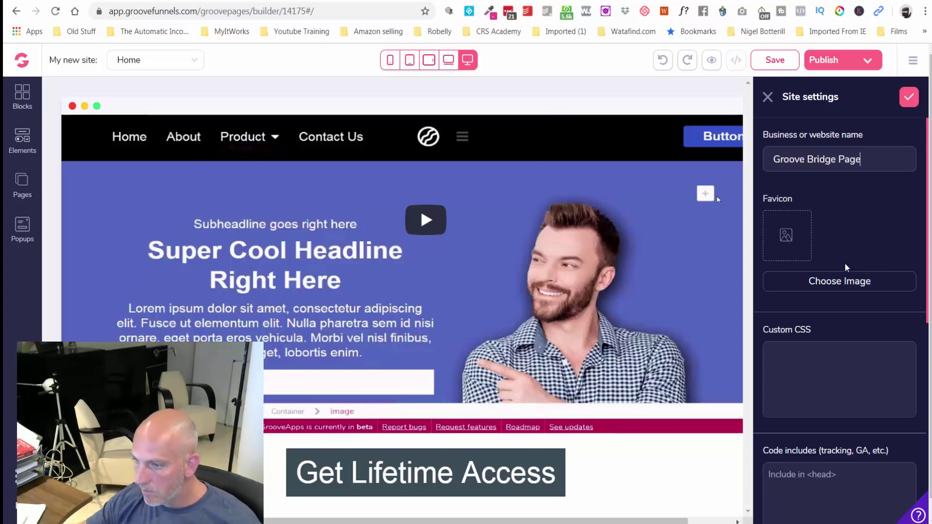
scroll(846, 268, down, 3)
scroll(846, 268, down, 3)
scroll(847, 268, up, 3)
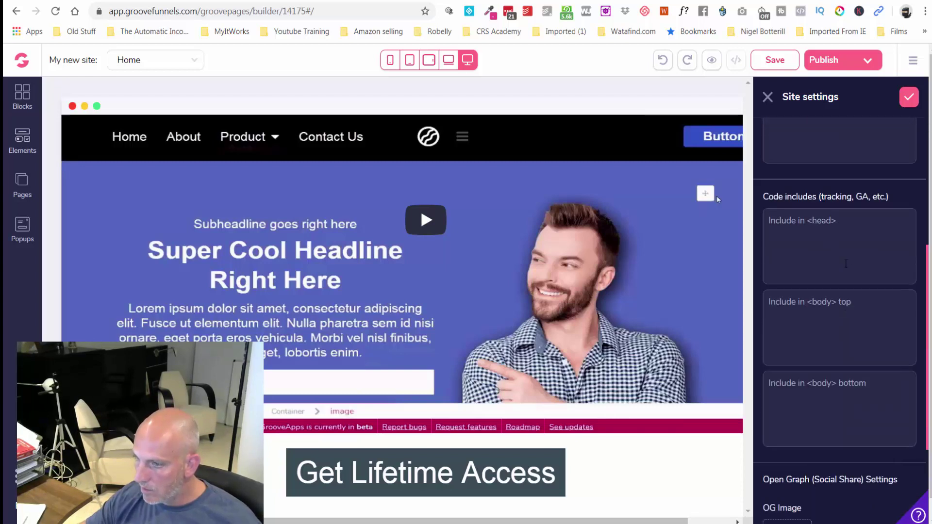
scroll(846, 263, down, 5)
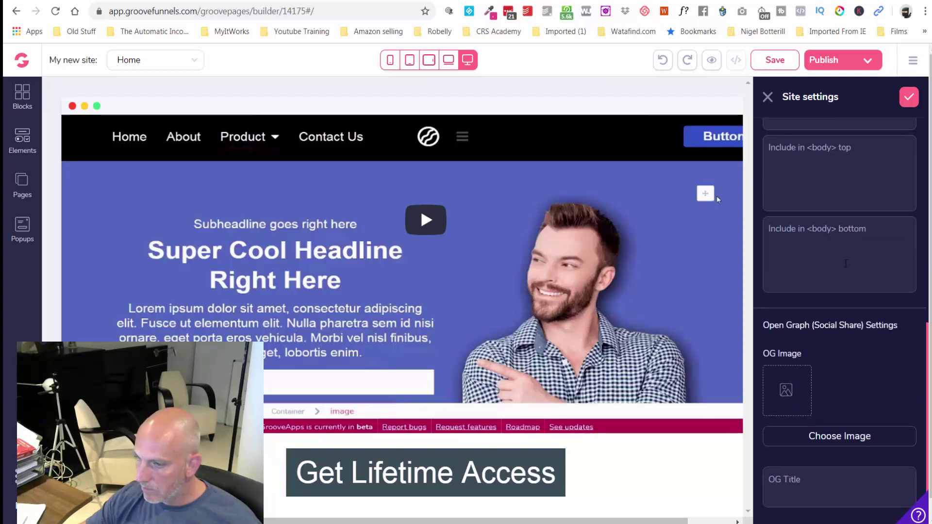
scroll(846, 264, up, 6)
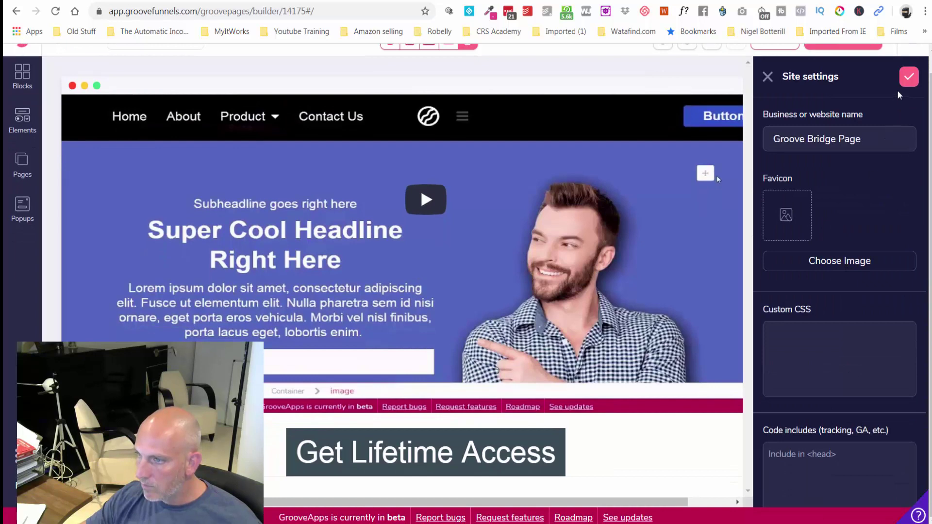
click(910, 76)
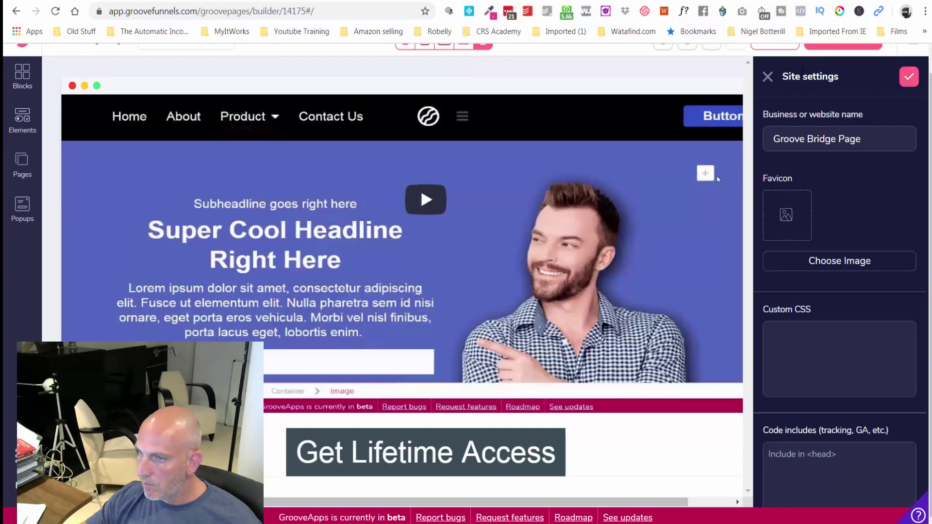
click(768, 77)
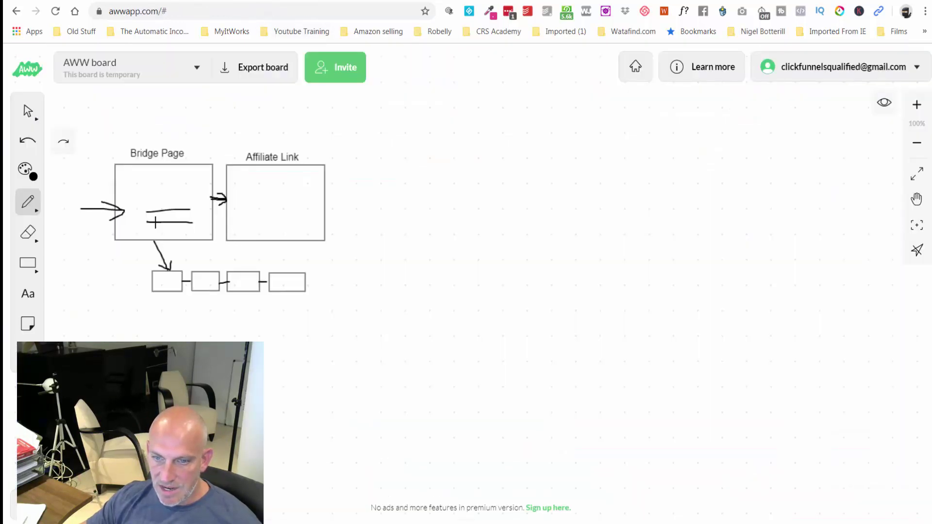
Sketch a video frame and a text line inside the Bridge Page box.
drag(130, 171, 138, 208)
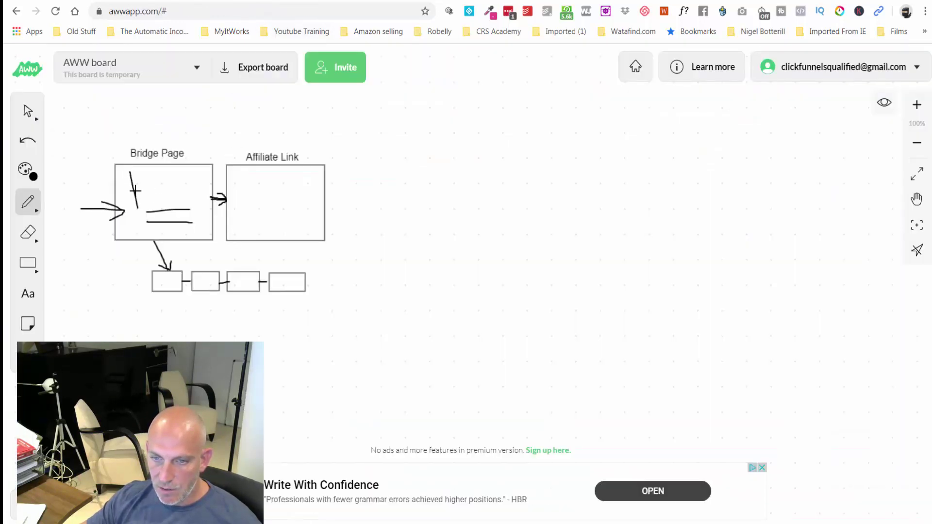
drag(131, 173, 220, 182)
drag(154, 204, 176, 187)
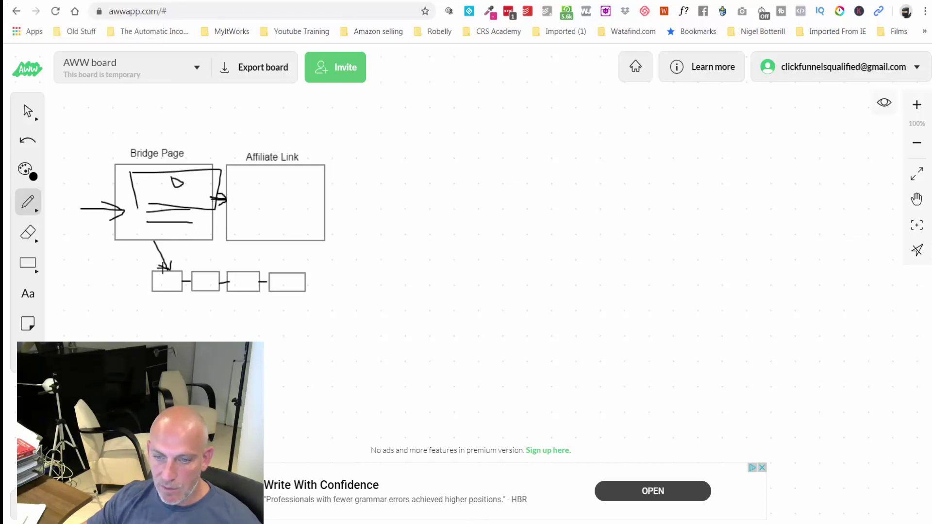
Draw lines under the small boxes and connect them to Affiliate Link.
drag(168, 277, 291, 284)
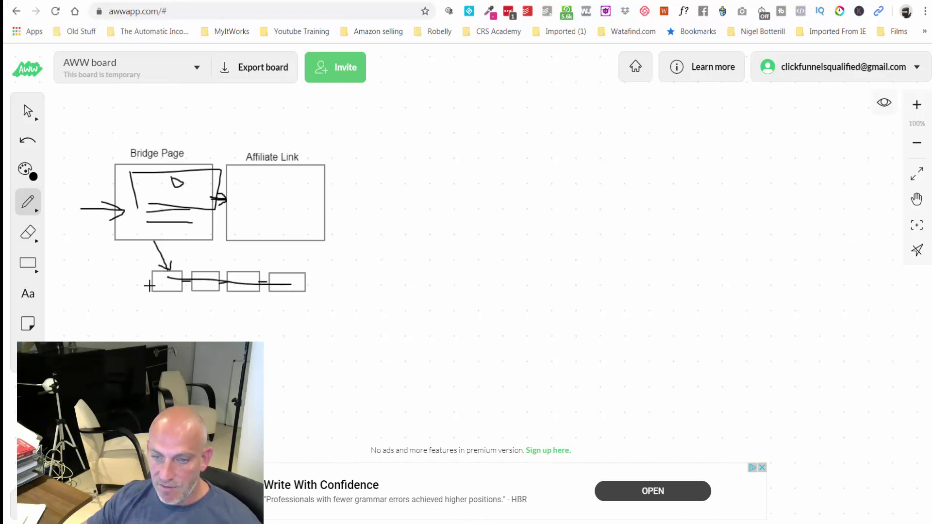
drag(149, 287, 293, 293)
drag(176, 278, 260, 218)
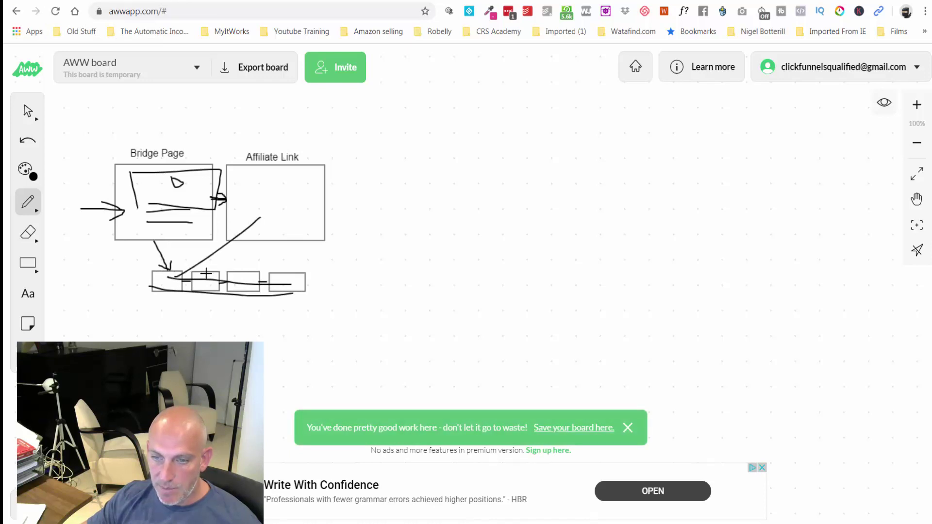
mouse_move(206, 273)
mouse_down()
mouse_move(260, 220)
mouse_move(236, 282)
mouse_move(274, 215)
mouse_up()
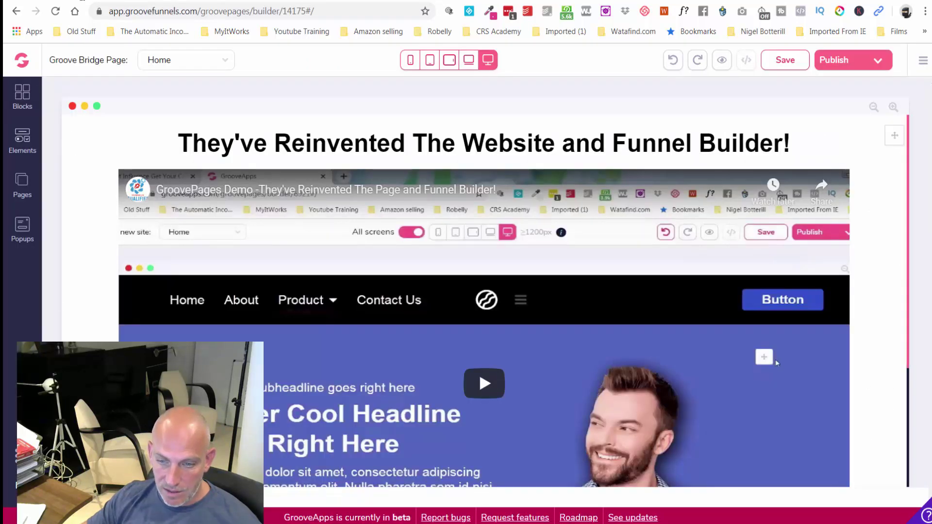
Save the bridge page in the builder.
click(773, 58)
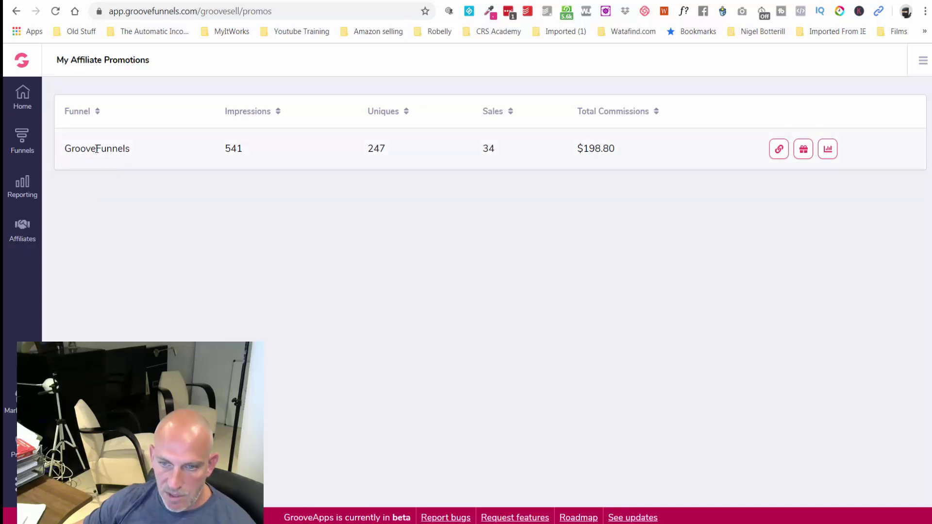
Copy the GrooveFunnels Product Index Page affiliate link, open it in a new tab, then close the links window.
click(779, 150)
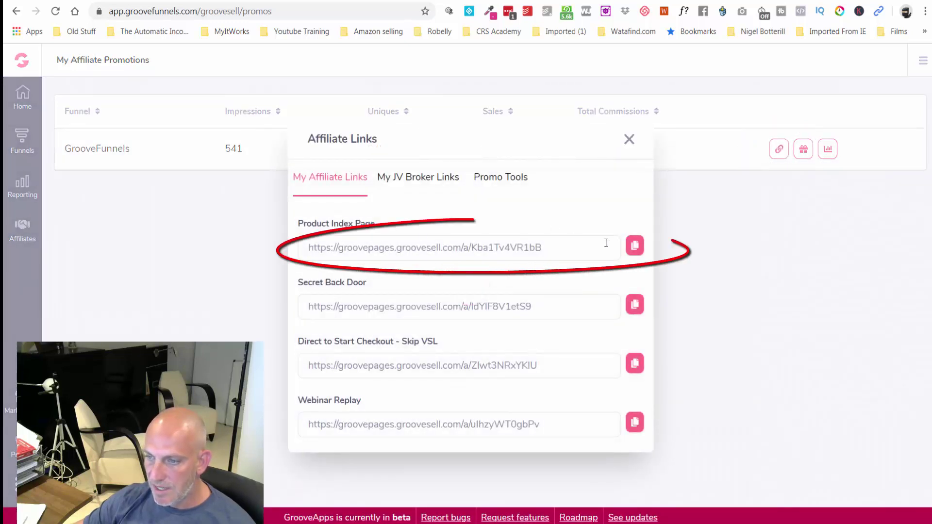
click(634, 246)
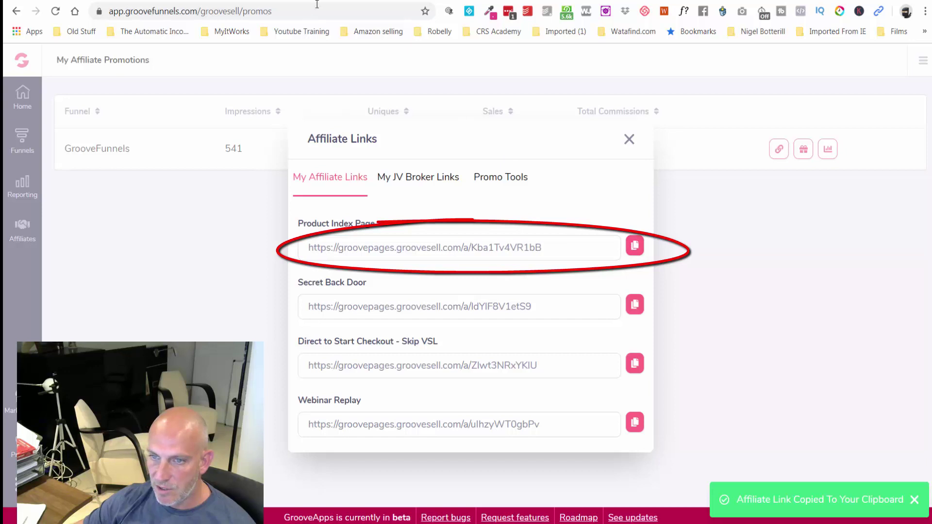
click(242, 6)
key(BackSpace)
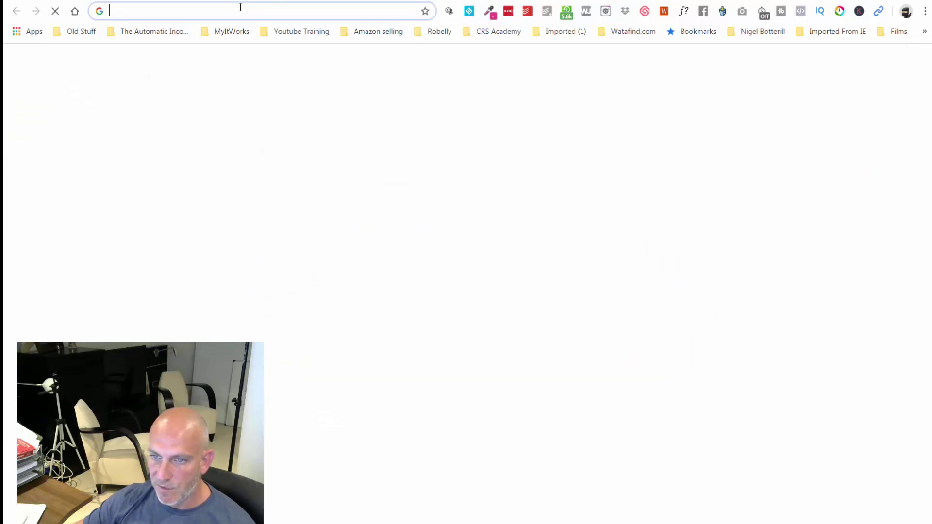
right_click(240, 8)
click(335, 83)
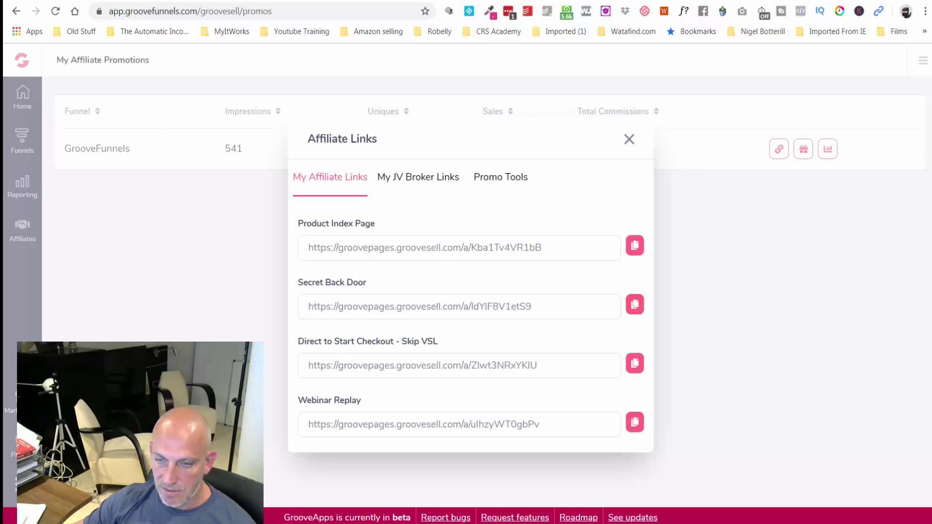
click(629, 141)
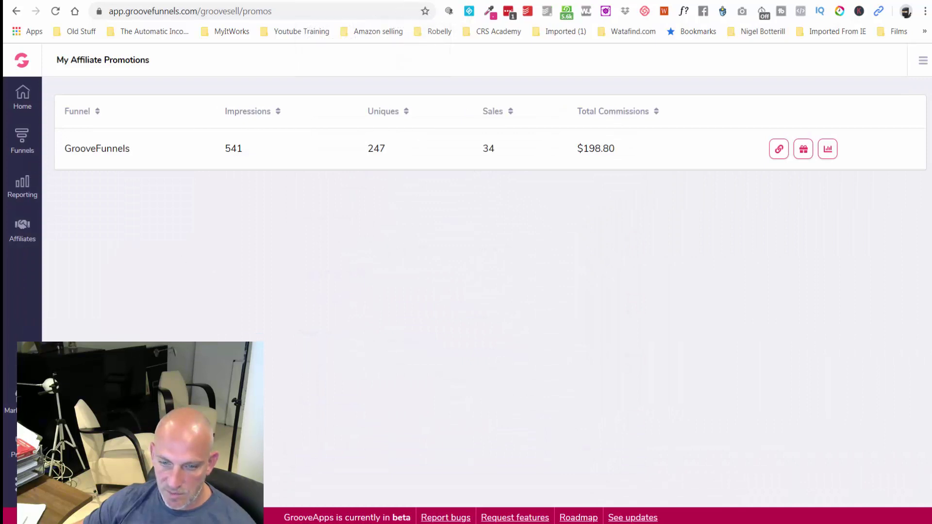
In GroovePages, open the Groove Bridge Page for editing and launch its live preview.
mouse_move(47, 272)
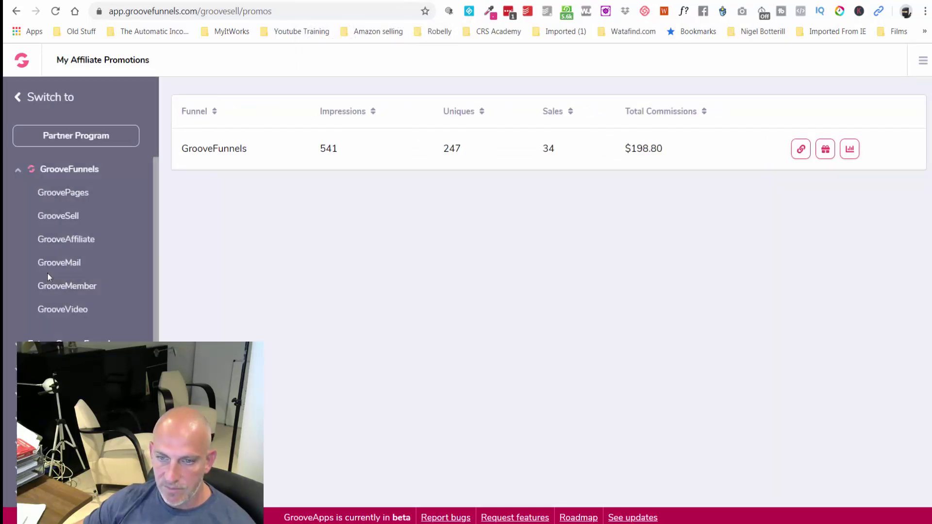
click(71, 193)
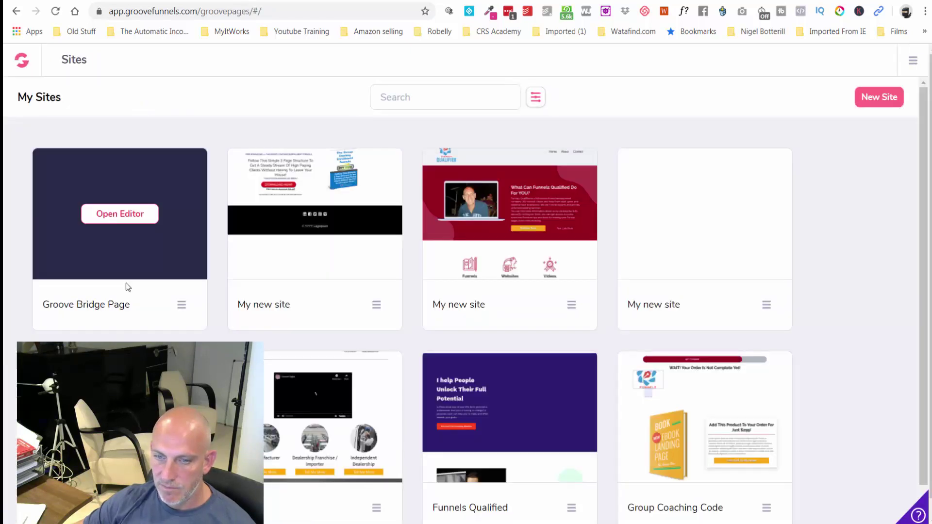
click(182, 308)
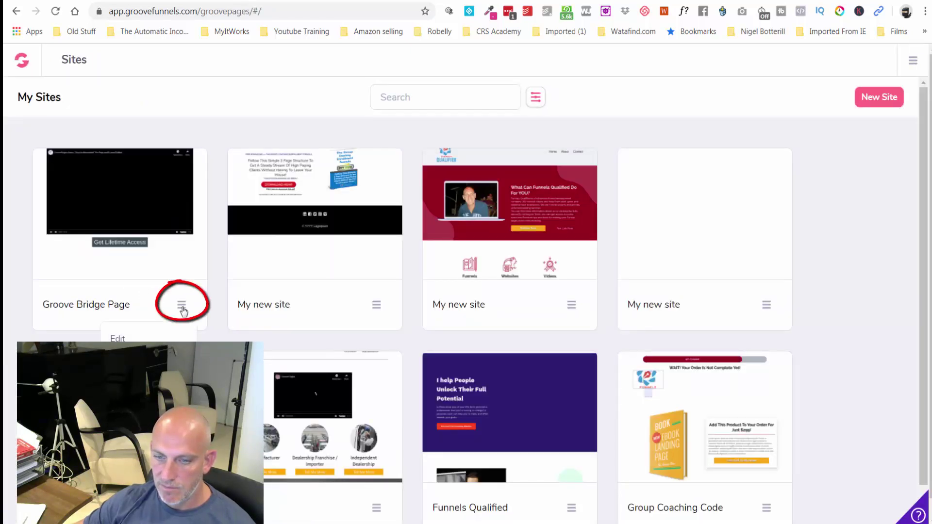
click(118, 338)
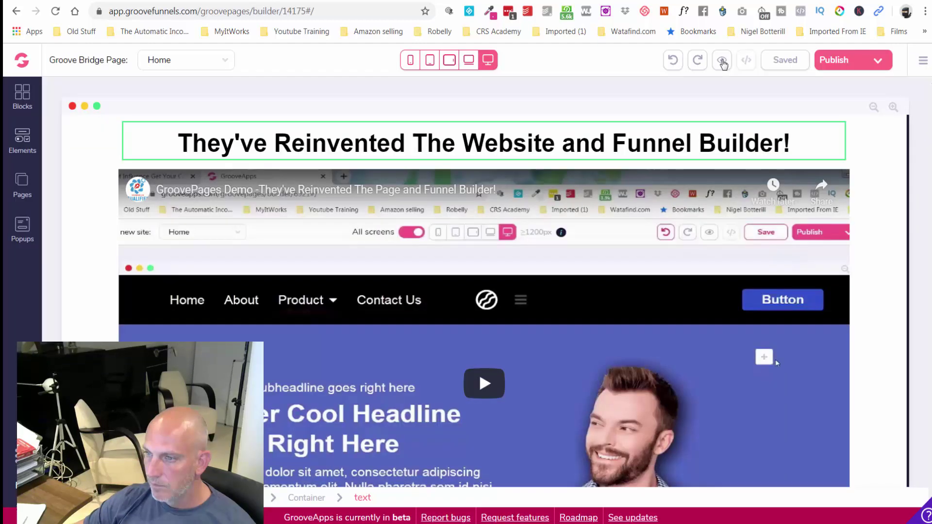
click(722, 61)
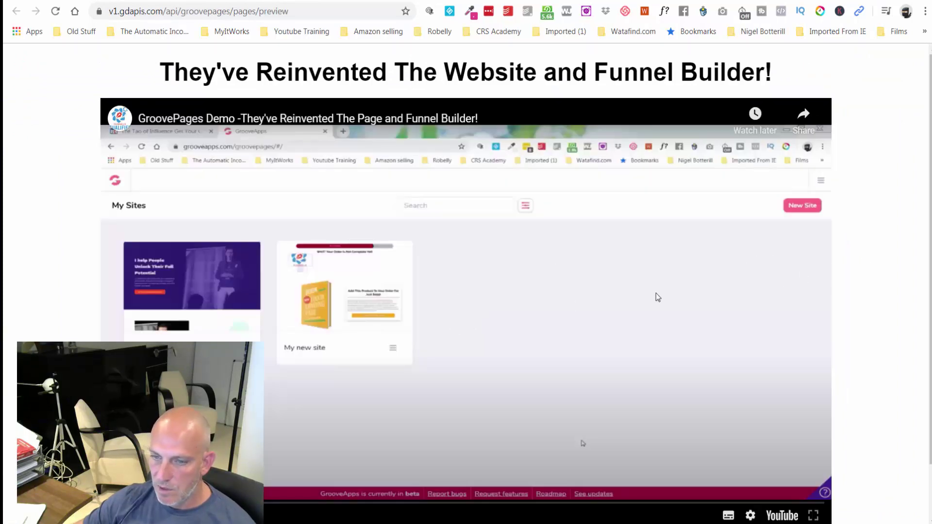
Pause the demo video and check that Get Lifetime Access opens the email opt-in popup.
click(462, 311)
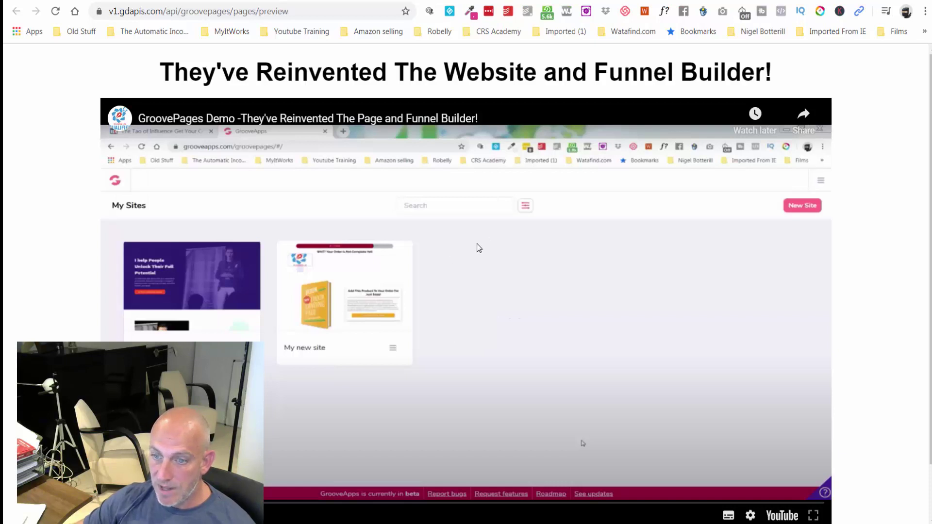
scroll(475, 264, down, 2)
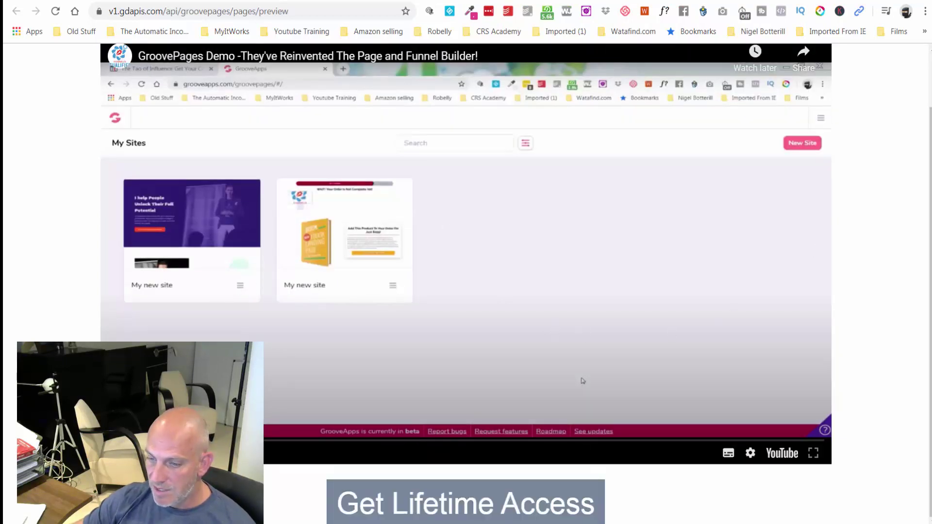
click(455, 509)
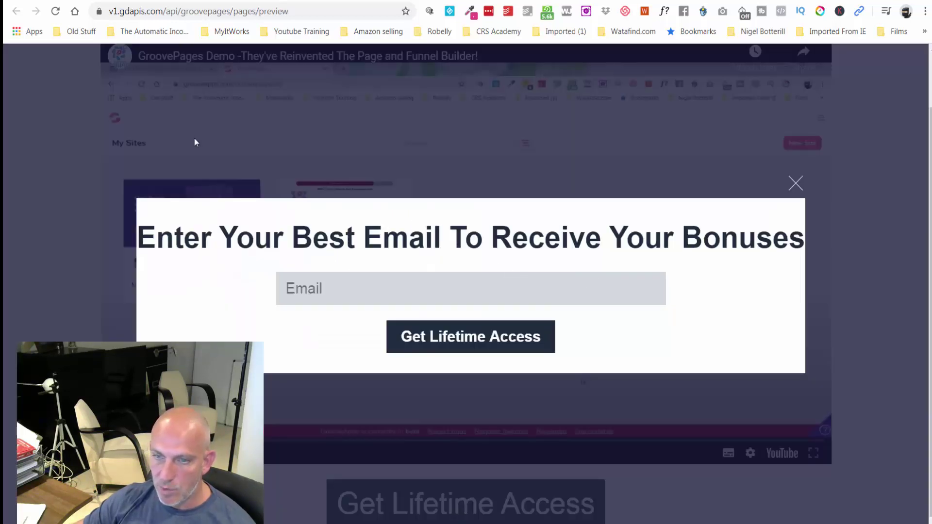
Back in the builder, set the Get Lifetime Access button container's margin to 9.
click(87, 1)
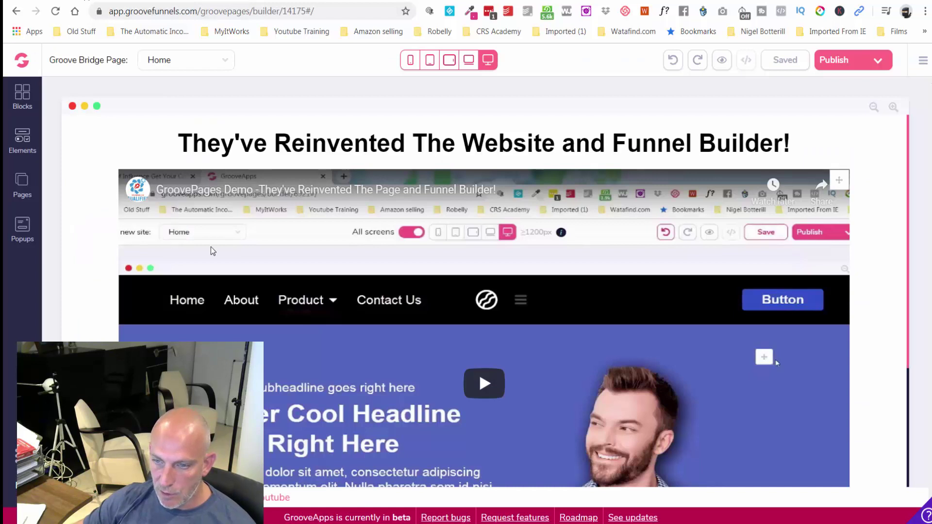
scroll(641, 476, down, 3)
click(634, 462)
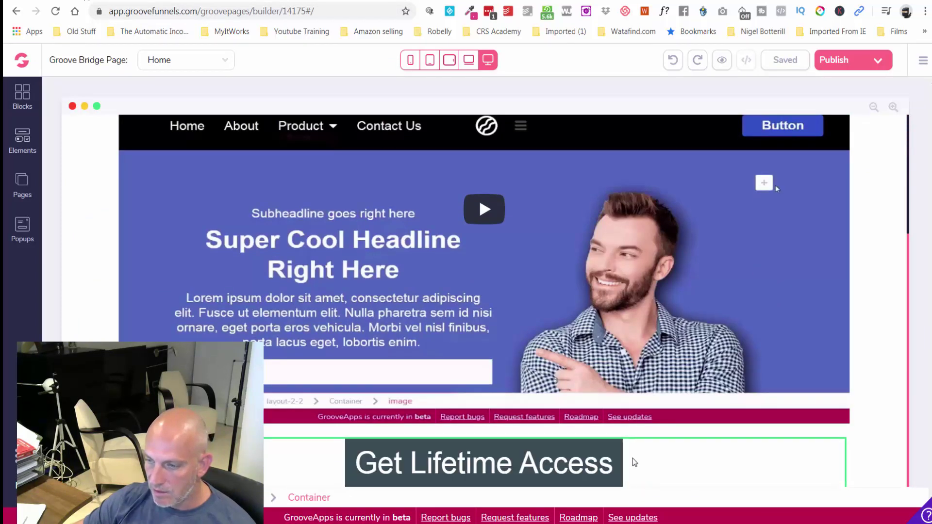
click(835, 446)
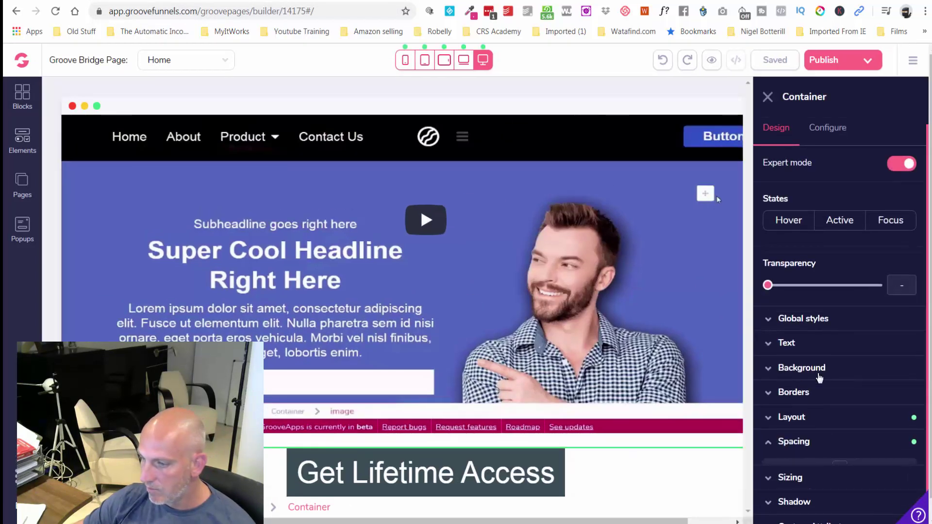
scroll(772, 420, down, 1)
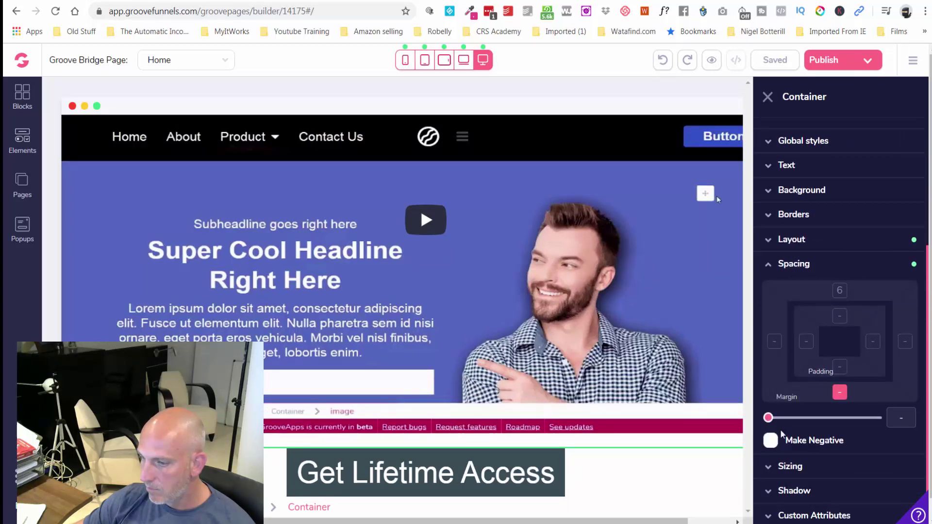
drag(768, 417, 821, 418)
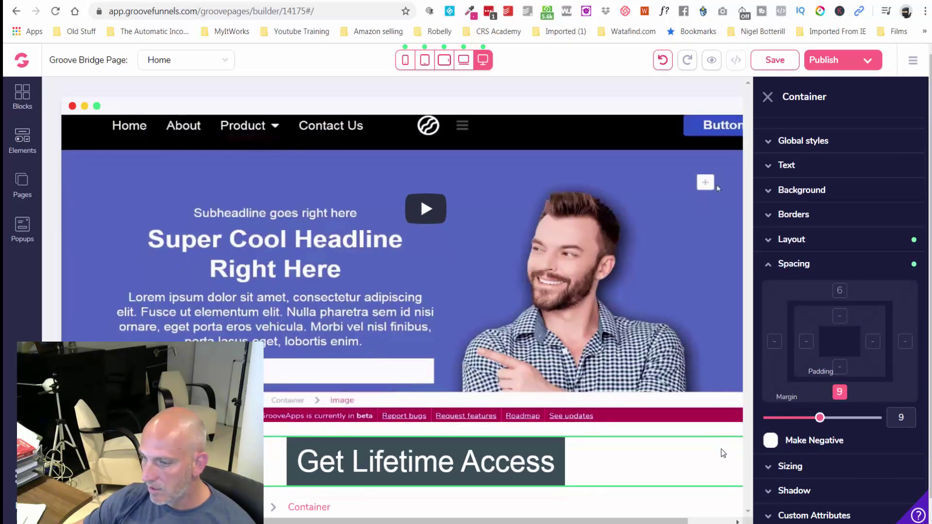
click(751, 266)
Confirm the YouTube video is set to autoplay with a 16:9 aspect ratio.
scroll(834, 172, up, 3)
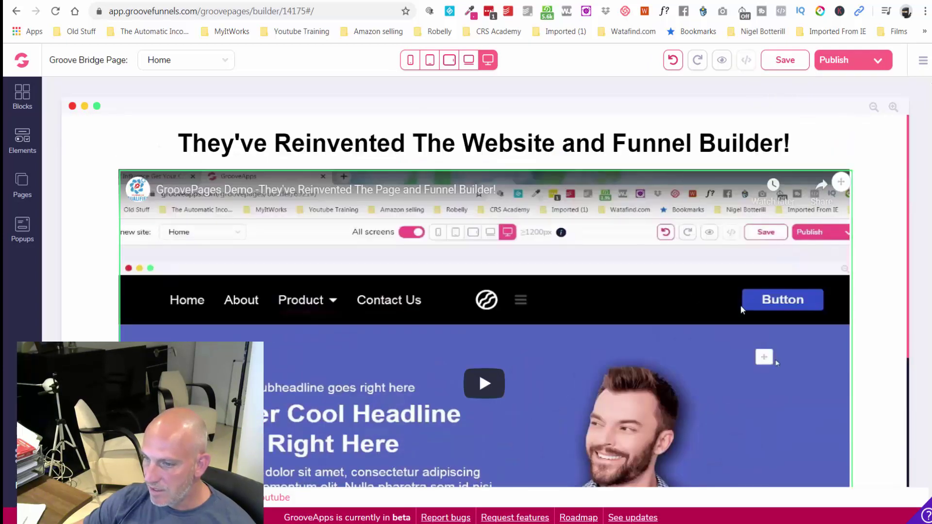
click(738, 316)
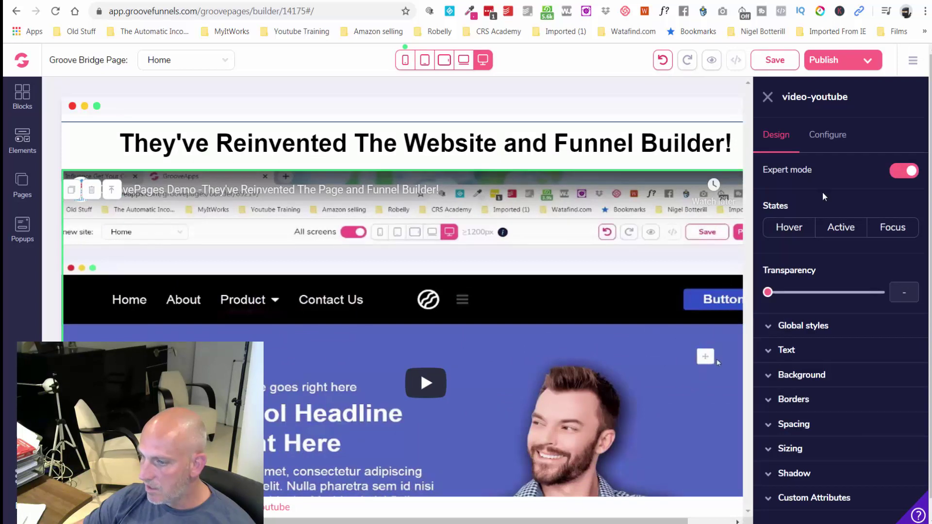
scroll(787, 300, down, 1)
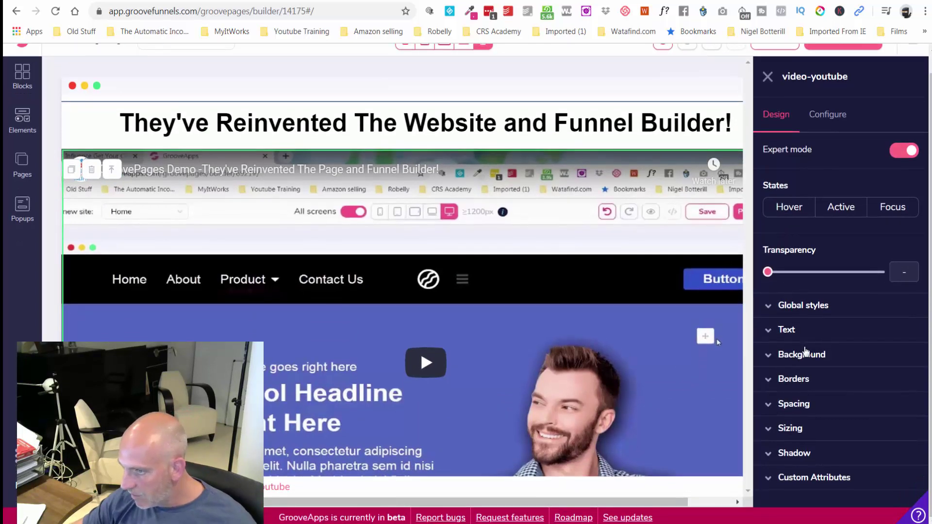
click(828, 119)
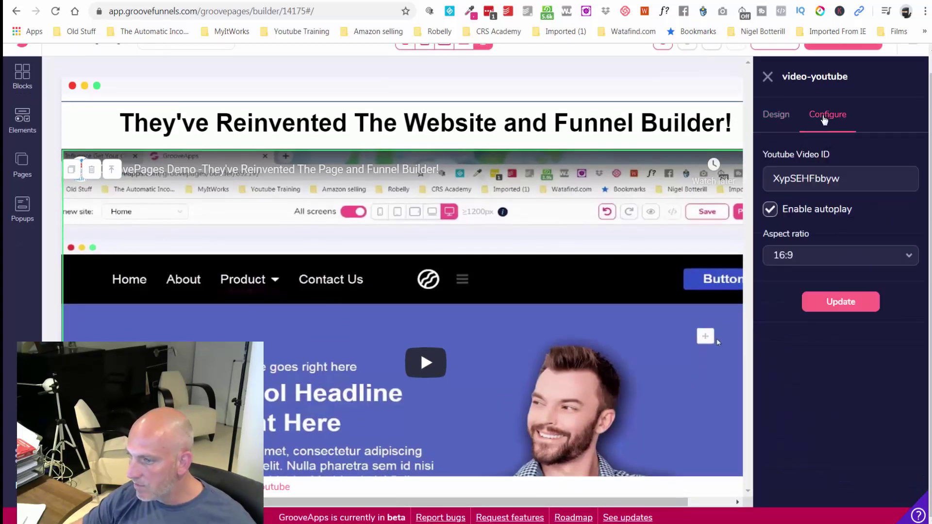
click(889, 256)
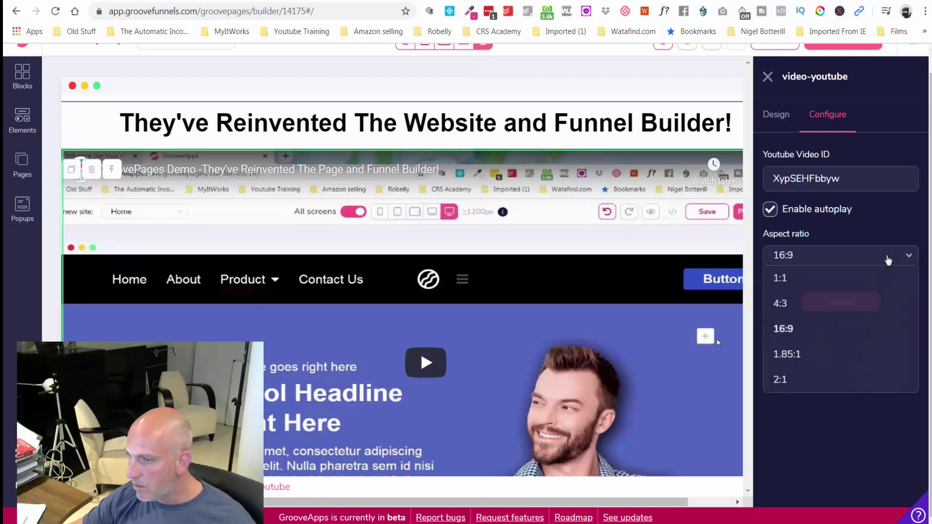
click(889, 255)
click(776, 124)
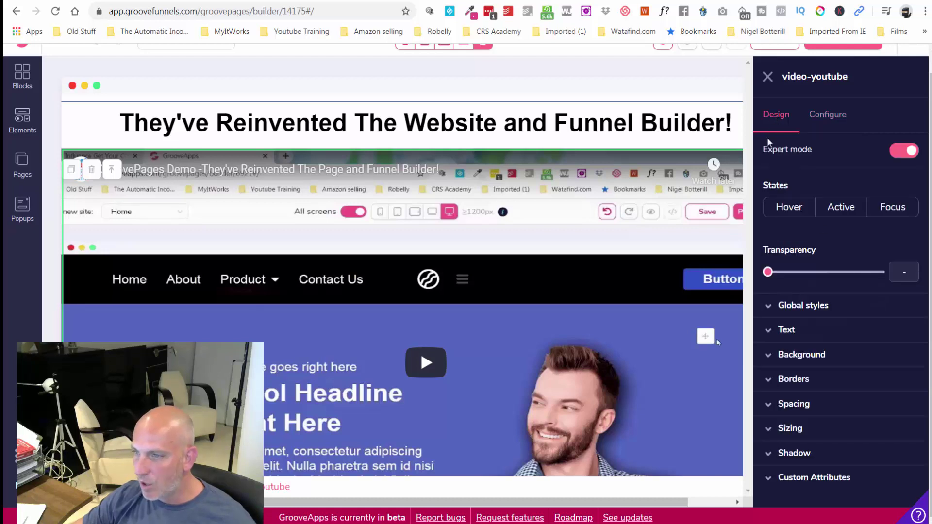
Preview the updated page, opening and closing the email popup from Get Lifetime Access.
click(768, 77)
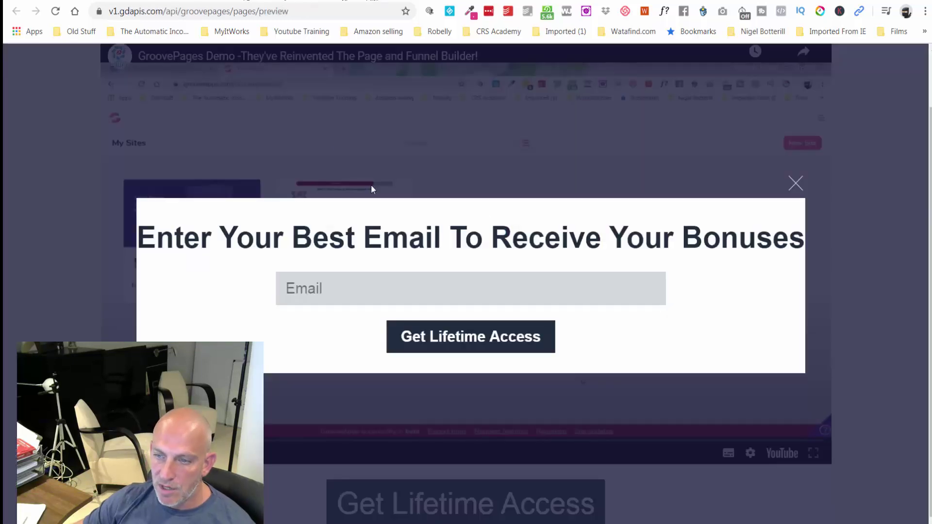
click(795, 183)
scroll(867, 262, up, 1)
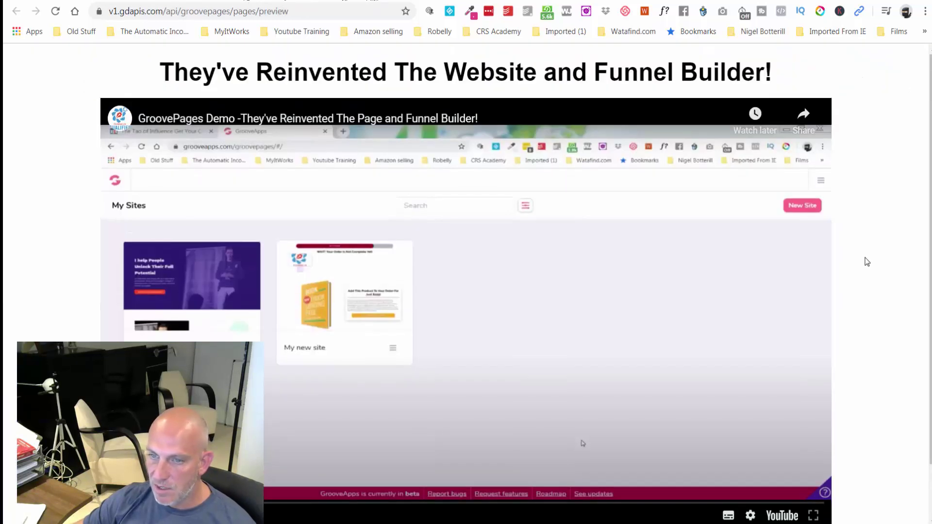
scroll(451, 199, down, 1)
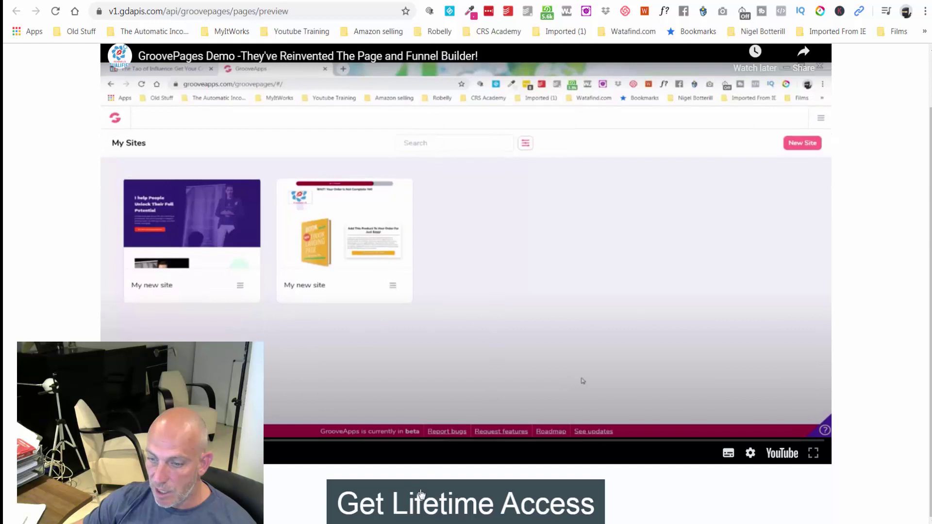
click(458, 508)
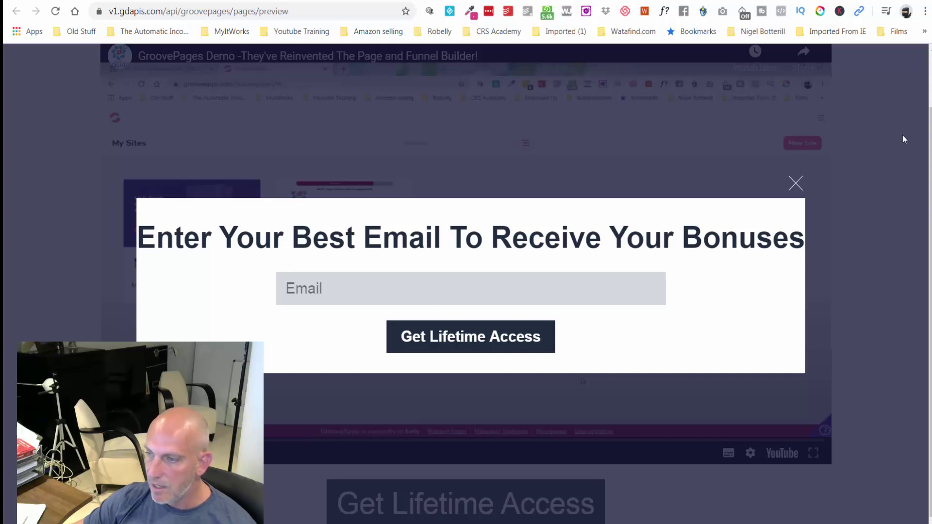
click(795, 184)
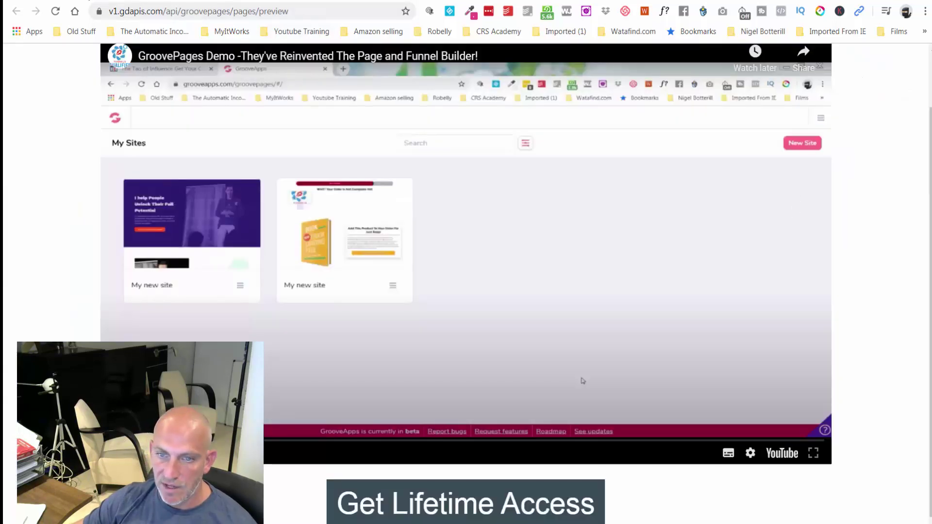
Leave the preview and return to the Groove Bridge Page builder.
key(alt+Left)
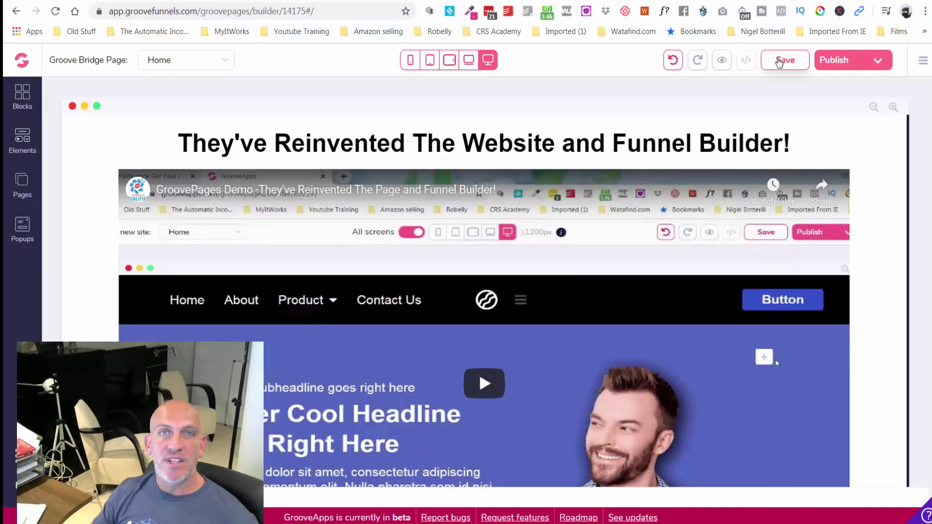